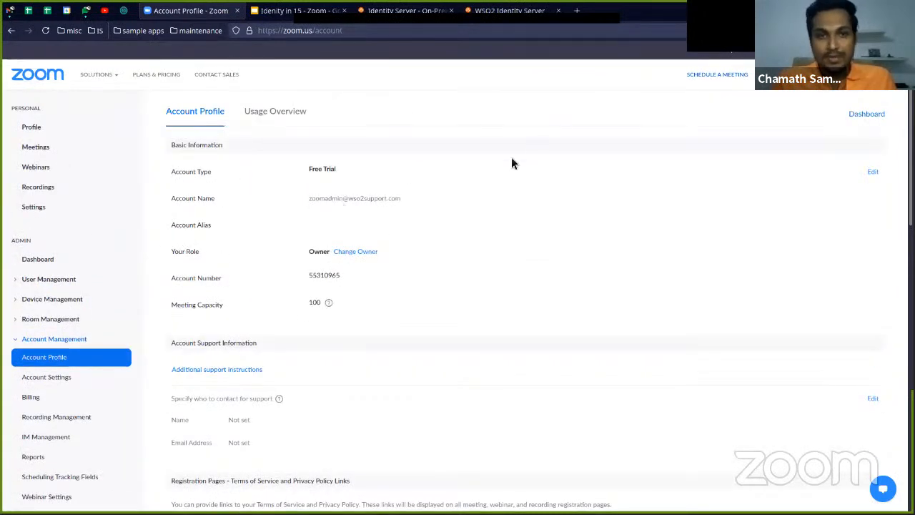
# Examine the approved vanity URL in the Zoom account profile
pyautogui.scroll(-3, 386, 216)
pyautogui.scroll(1, 274, 238)
pyautogui.scroll(-3, 260, 298)
pyautogui.scroll(-1, 234, 326)
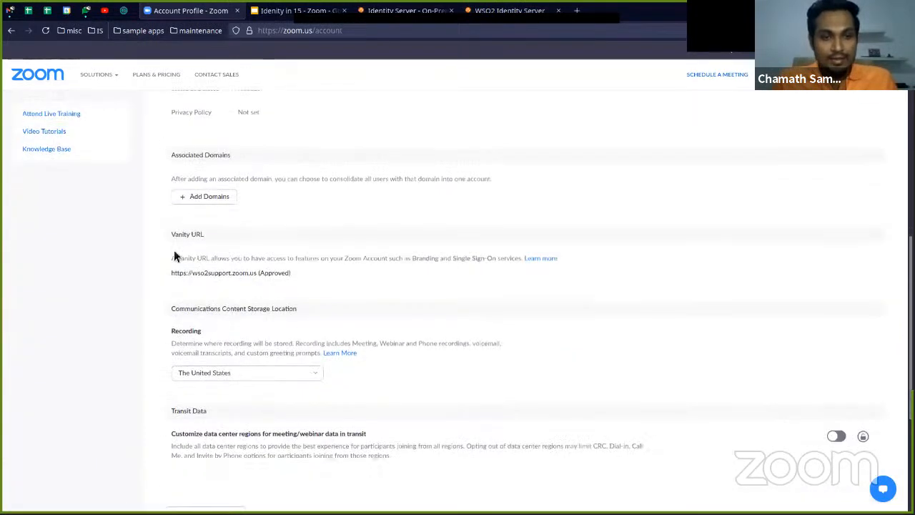
pyautogui.moveTo(173, 276); pyautogui.dragTo(258, 279)
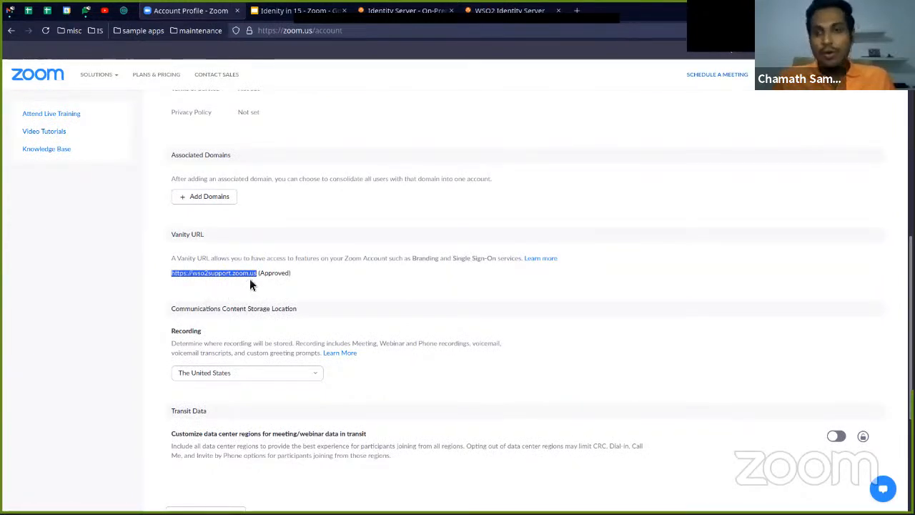
pyautogui.scroll(1, 266, 280)
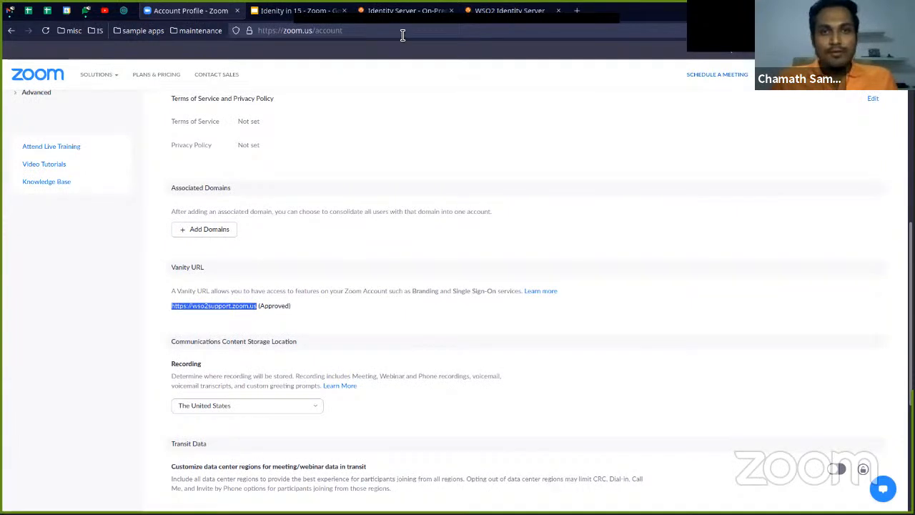
# Switch to the WSO2 Identity Server website and review its latest release and the available installation options
pyautogui.click(361, 14)
pyautogui.scroll(2, 330, 148)
pyautogui.scroll(1, 328, 160)
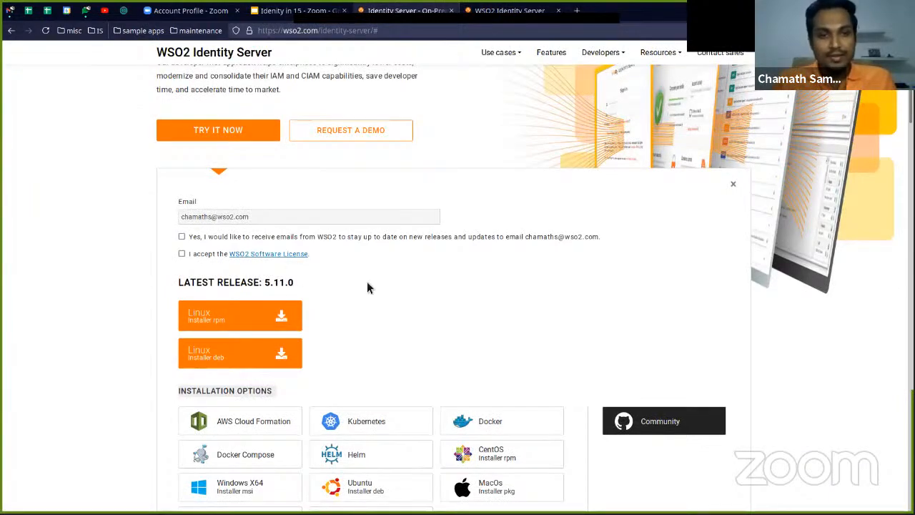
pyautogui.scroll(4, 350, 293)
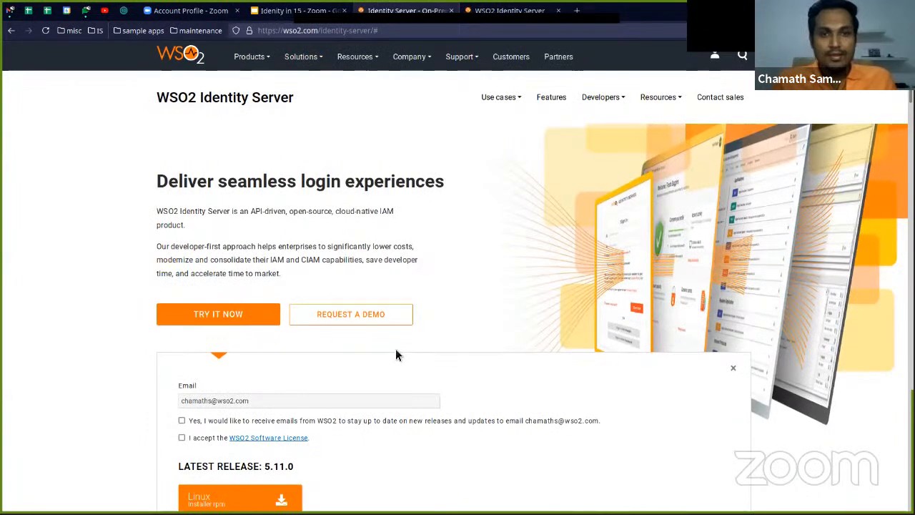
pyautogui.scroll(-4, 399, 353)
pyautogui.scroll(-2, 399, 350)
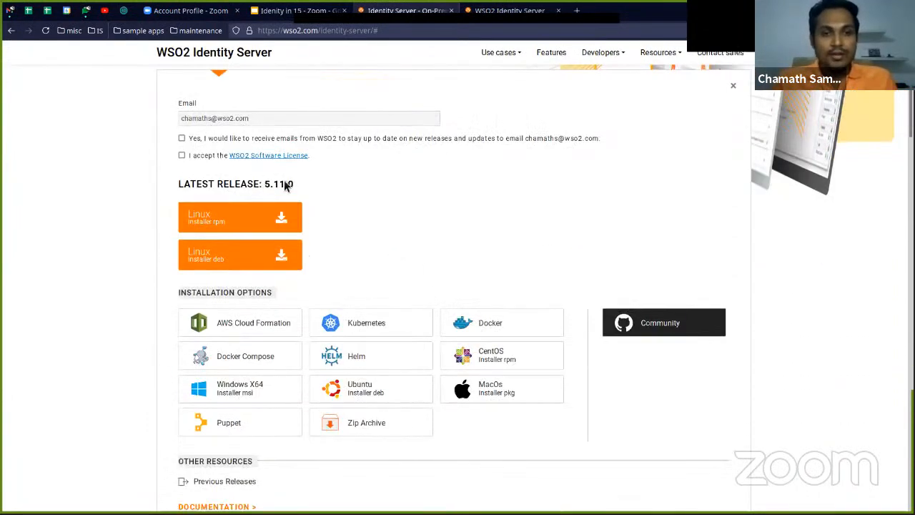
pyautogui.scroll(-2, 315, 278)
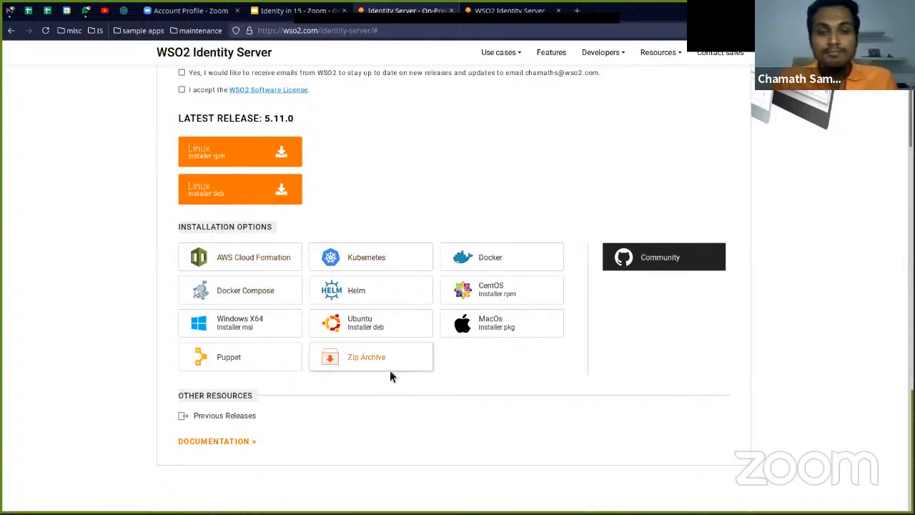
pyautogui.scroll(2, 409, 214)
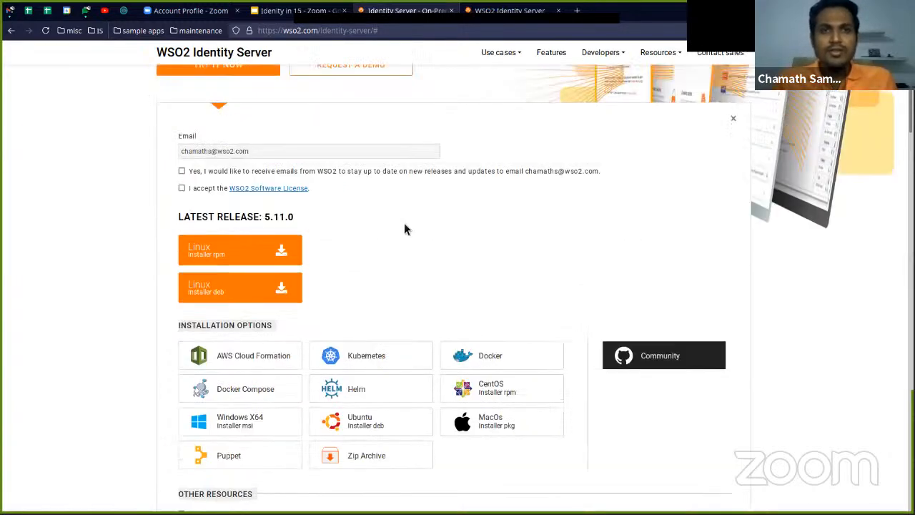
# Return to the presentation and advance from the requirements slide to the Hands-on session slide
pyautogui.click(313, 12)
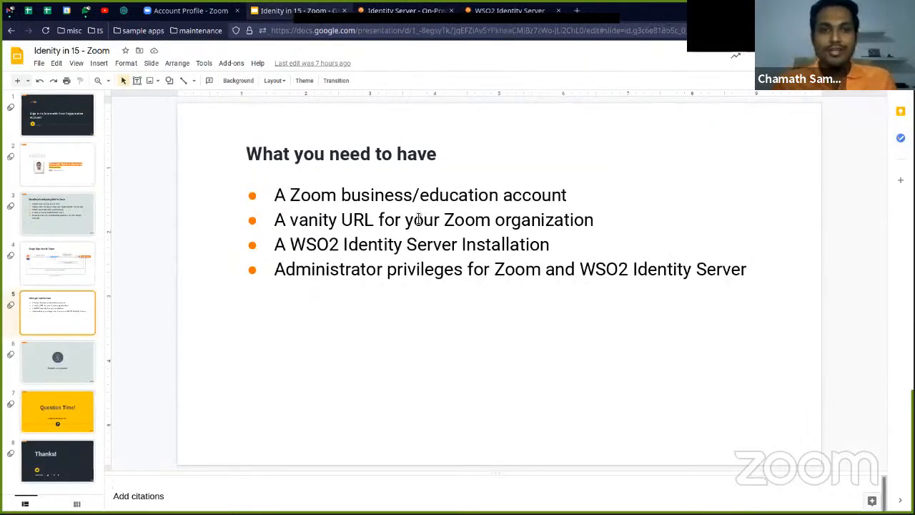
pyautogui.press('Down')
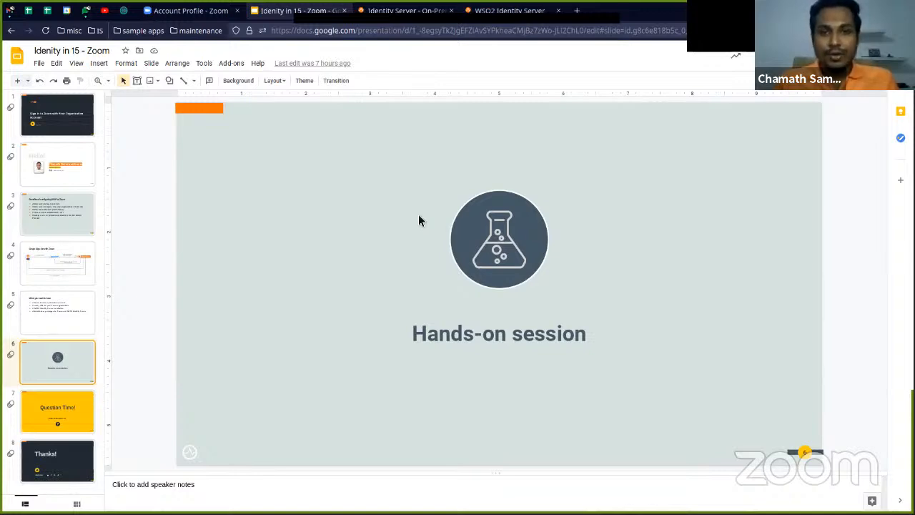
# Switch to the terminal and examine the management console URL in the Identity Server startup log
pyautogui.hotkey('alt', 'Tab')
pyautogui.hotkey('alt', 'Tab')
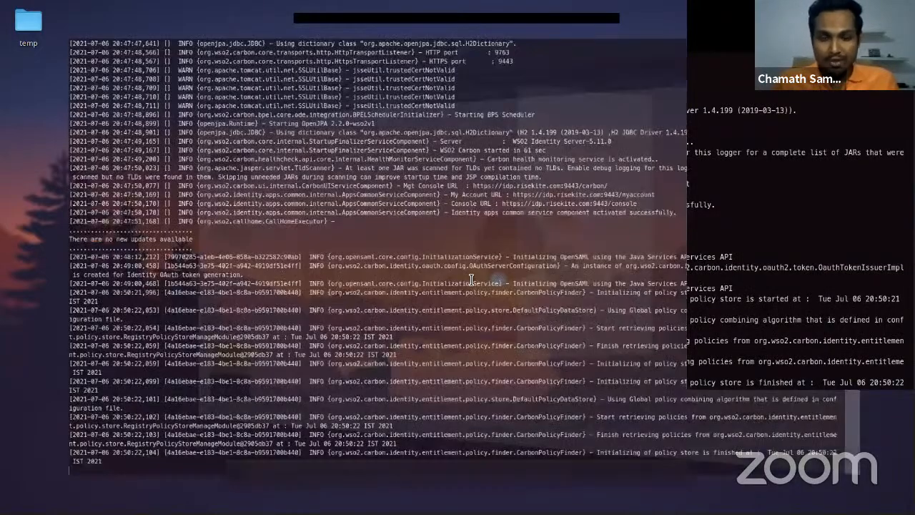
pyautogui.scroll(5, 477, 348)
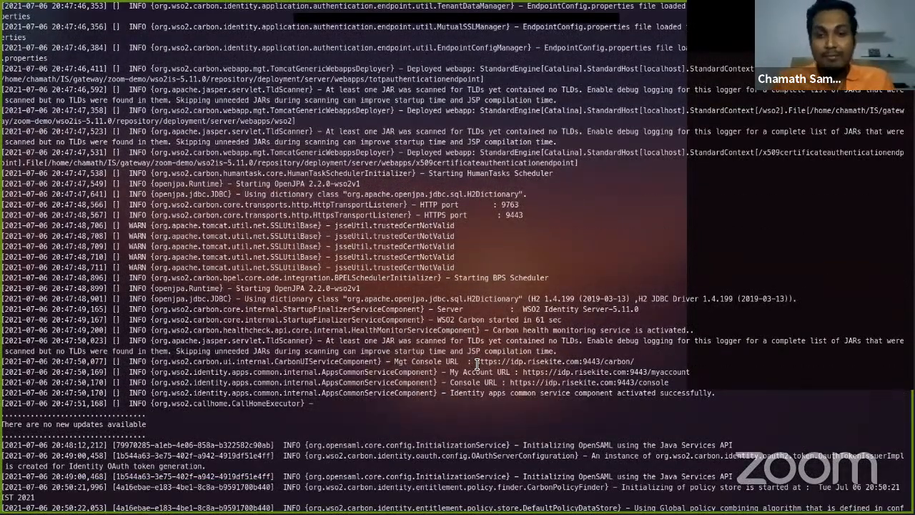
pyautogui.doubleClick(532, 365)
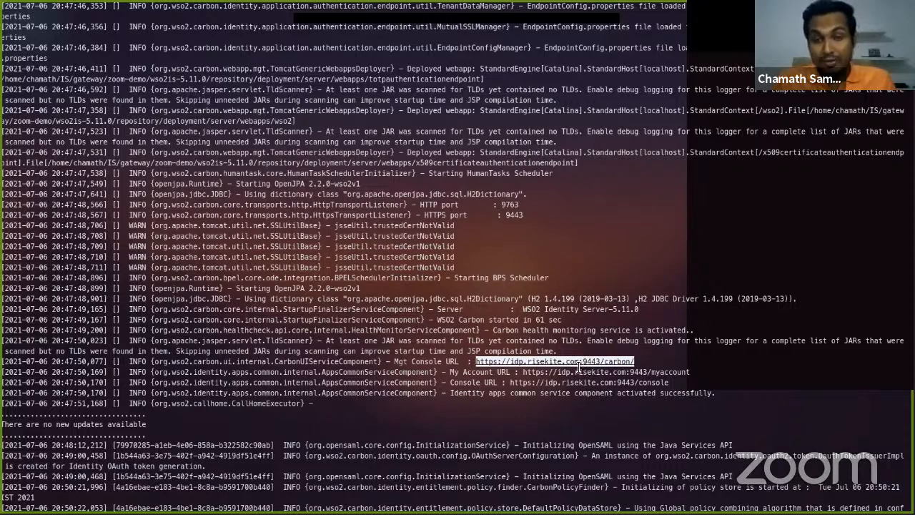
pyautogui.click(588, 327)
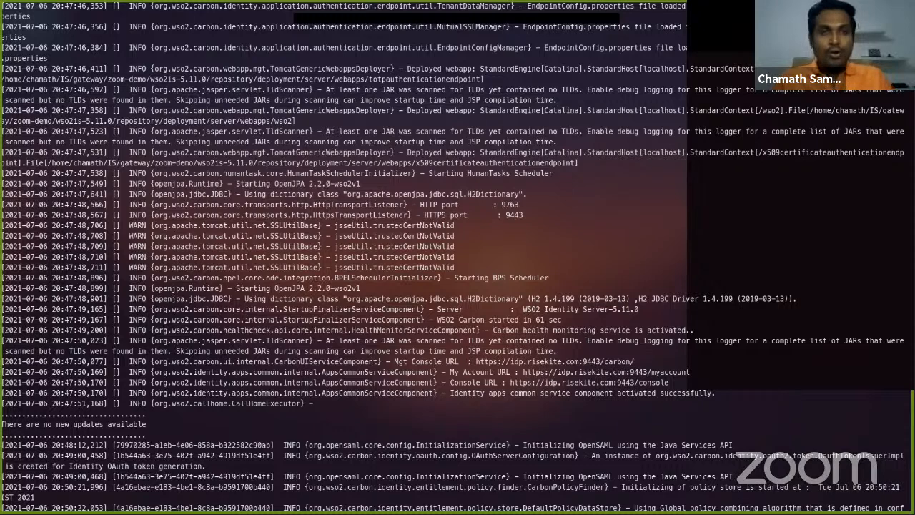
# Open ../repository/conf/deployment.toml with vi in a new terminal session
pyautogui.hotkey('ctrl', 'shift', 't')
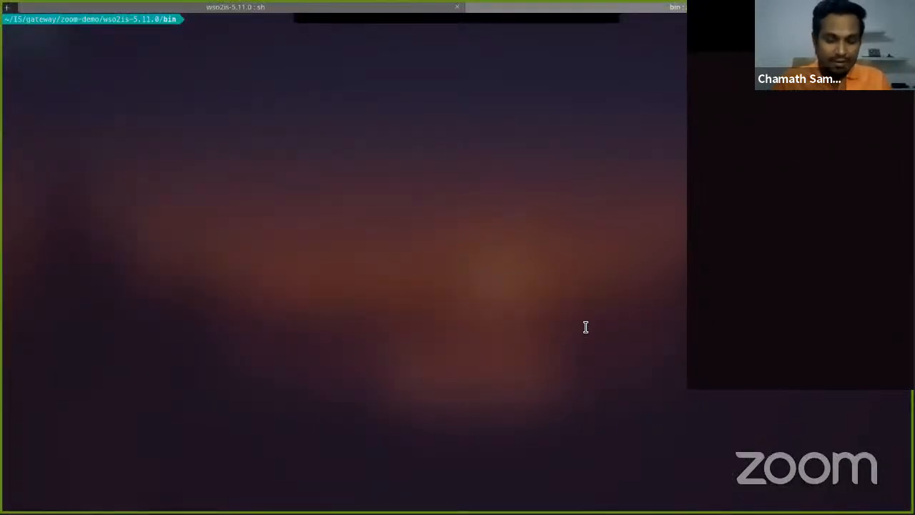
pyautogui.write('vi ../')
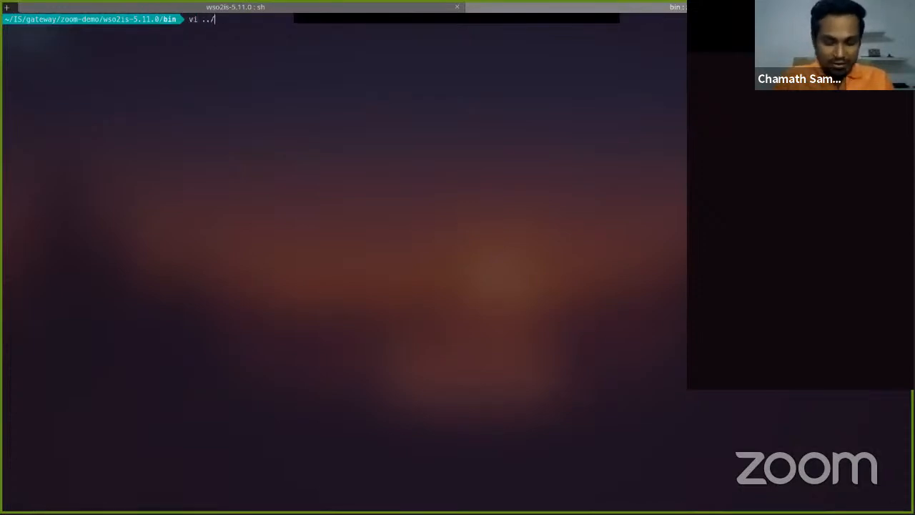
pyautogui.write('rep')
pyautogui.press('Tab')
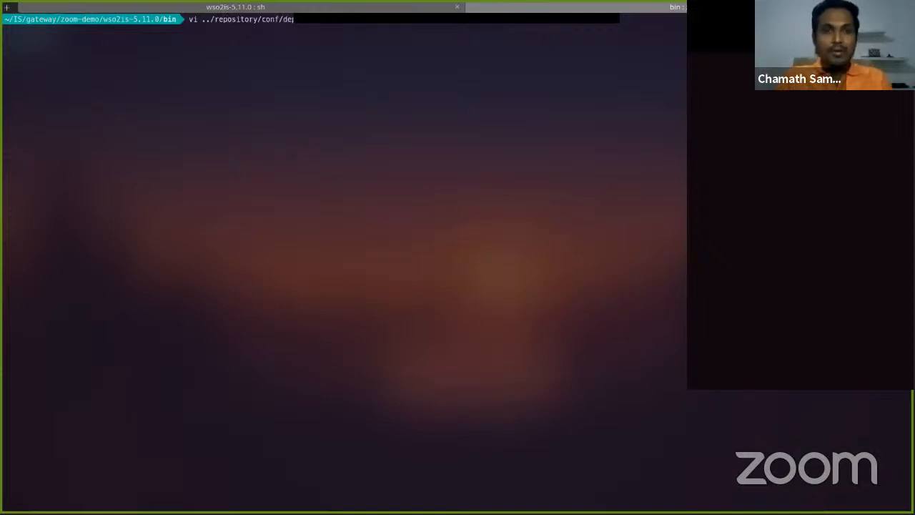
pyautogui.write('conf/dep')
pyautogui.press('Tab')
pyautogui.press('Return')
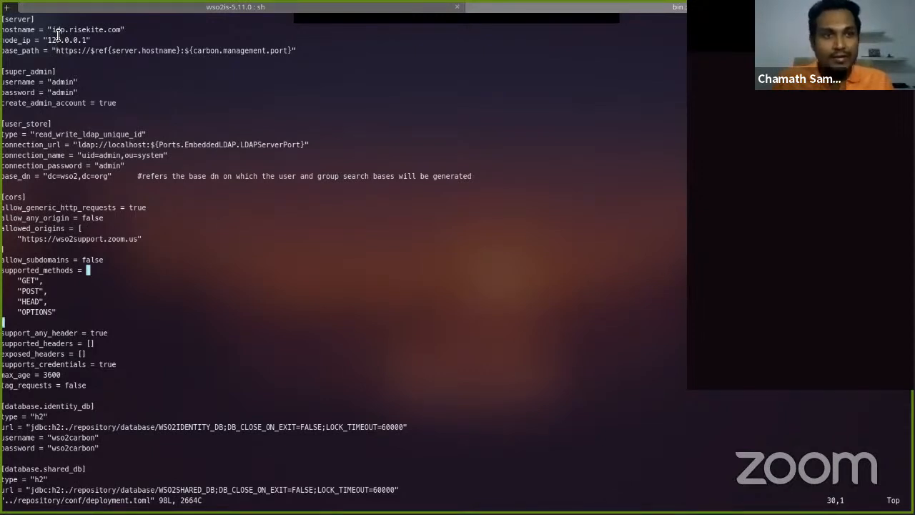
# Check the server hostname and the CORS allowed origin in deployment.toml, then close the file
pyautogui.doubleClick(104, 31)
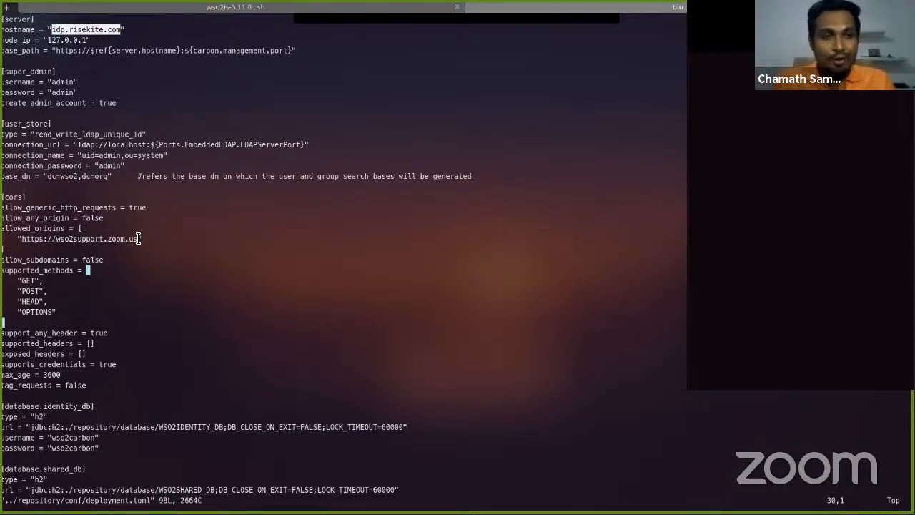
pyautogui.doubleClick(42, 241)
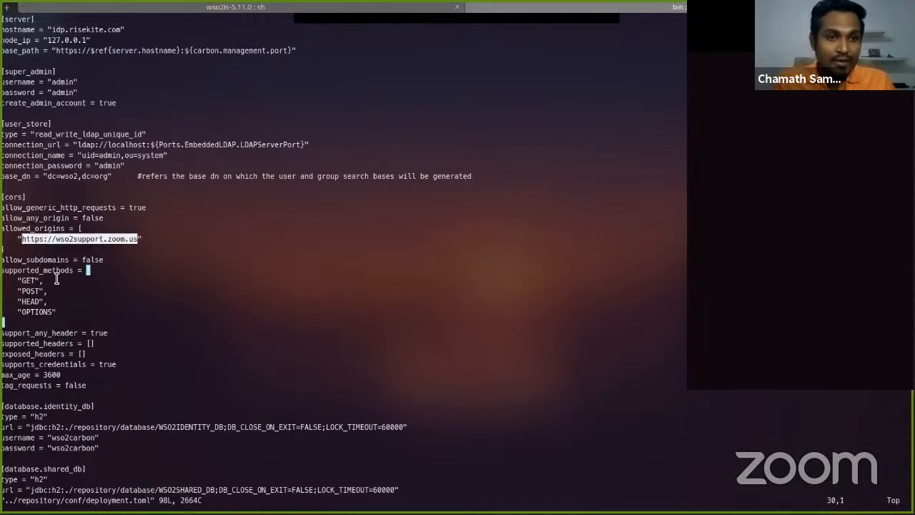
pyautogui.doubleClick(88, 30)
pyautogui.doubleClick(68, 239)
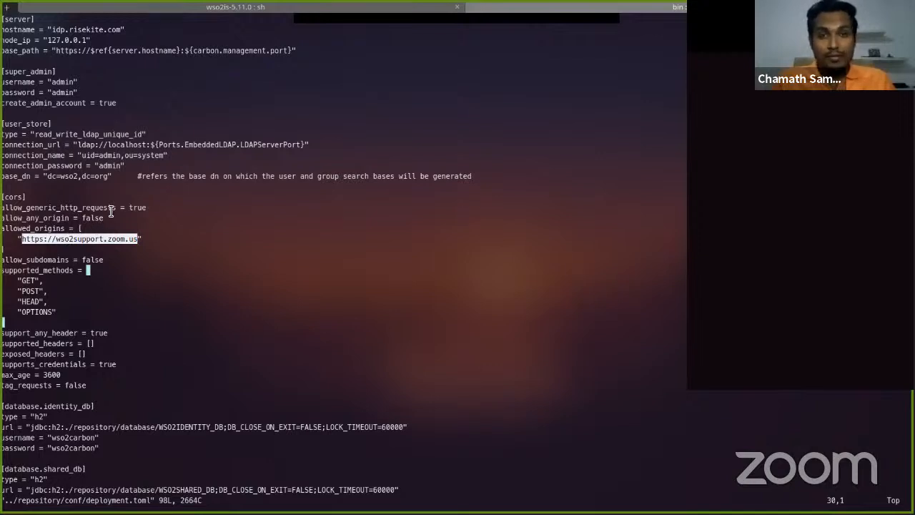
pyautogui.click(168, 236)
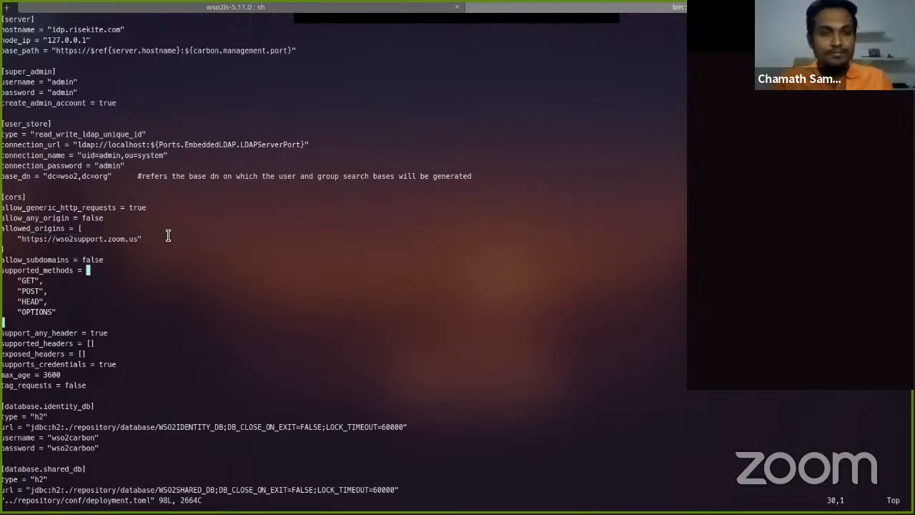
pyautogui.write(':q')
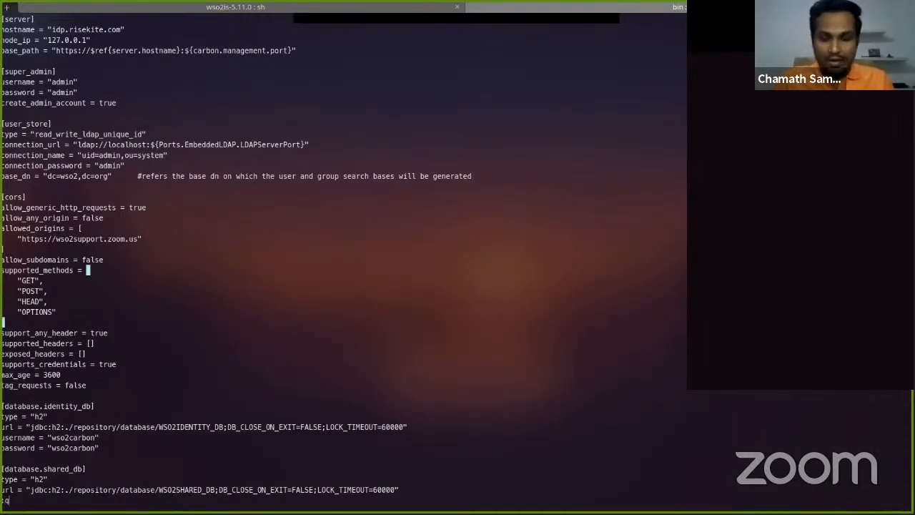
pyautogui.press('Return')
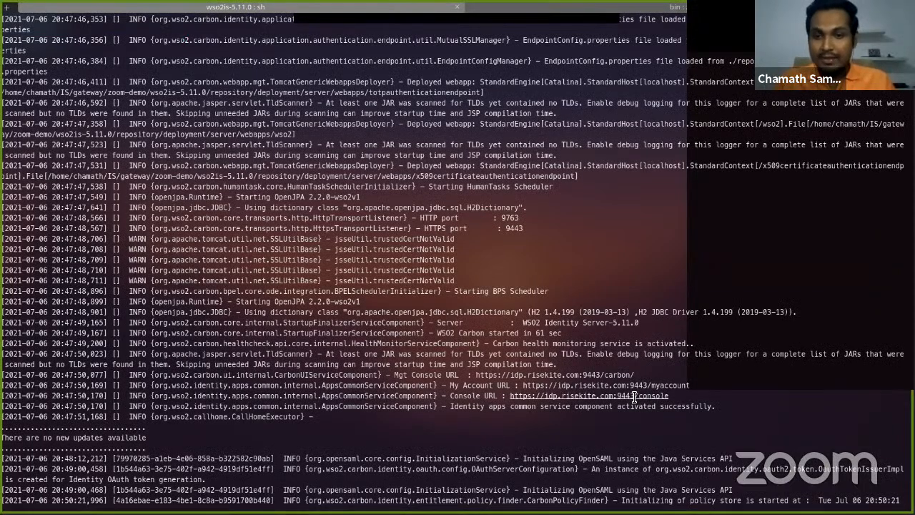
# Open the Console URL from the server log in the browser and sign in with the saved admin username and password
pyautogui.keyDown('ctrl'); pyautogui.click(629, 398); pyautogui.keyUp('ctrl')
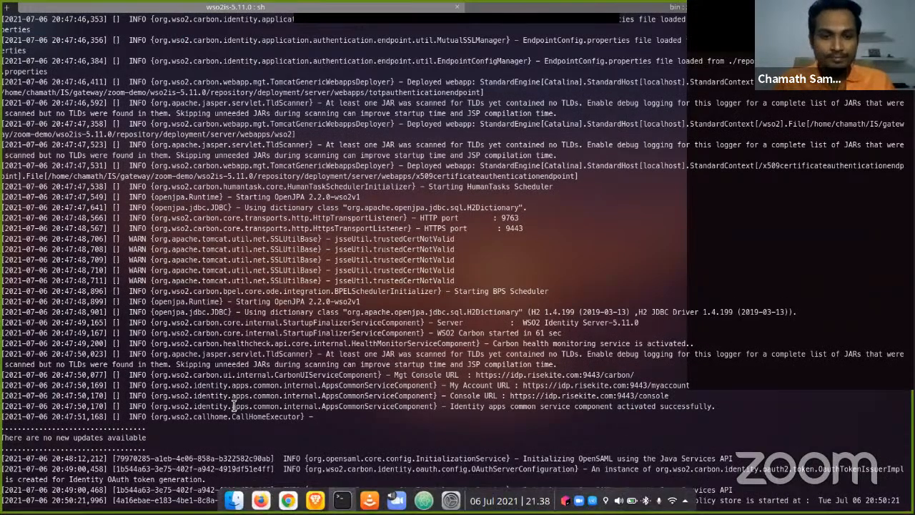
pyautogui.click(263, 496)
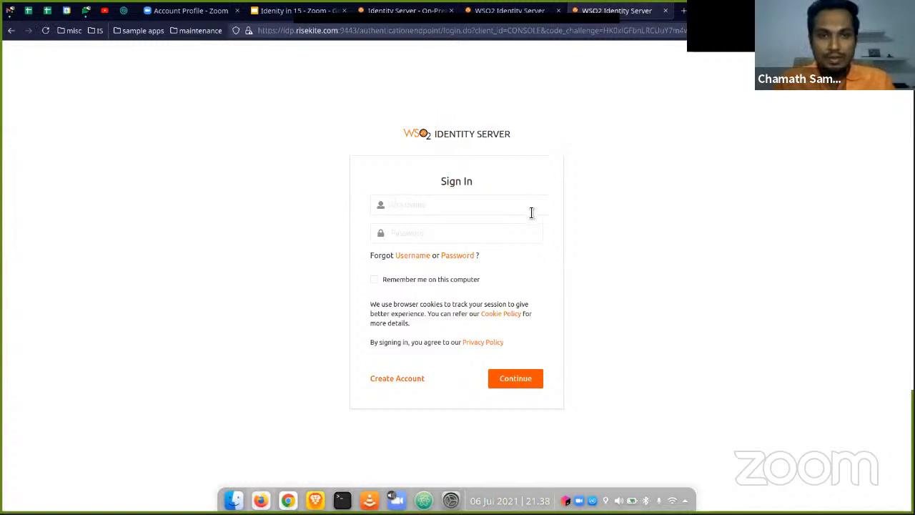
pyautogui.click(493, 210)
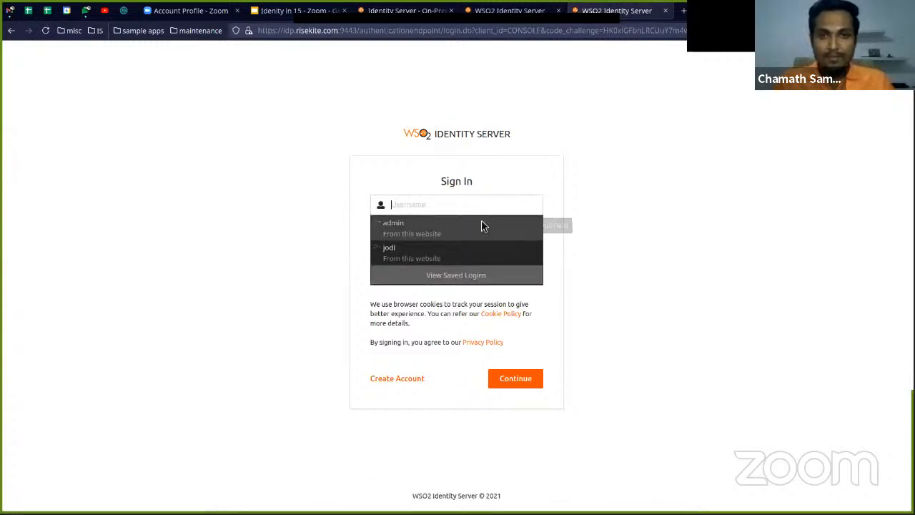
pyautogui.click(481, 225)
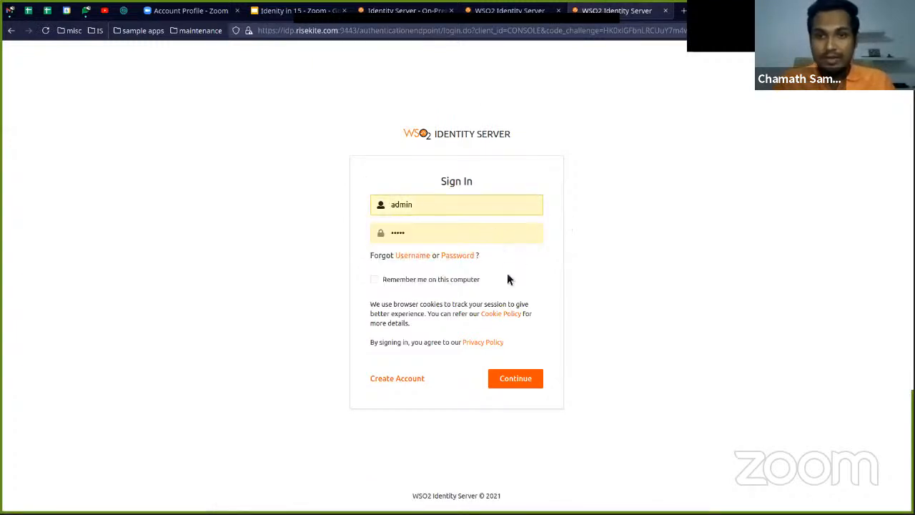
pyautogui.click(514, 384)
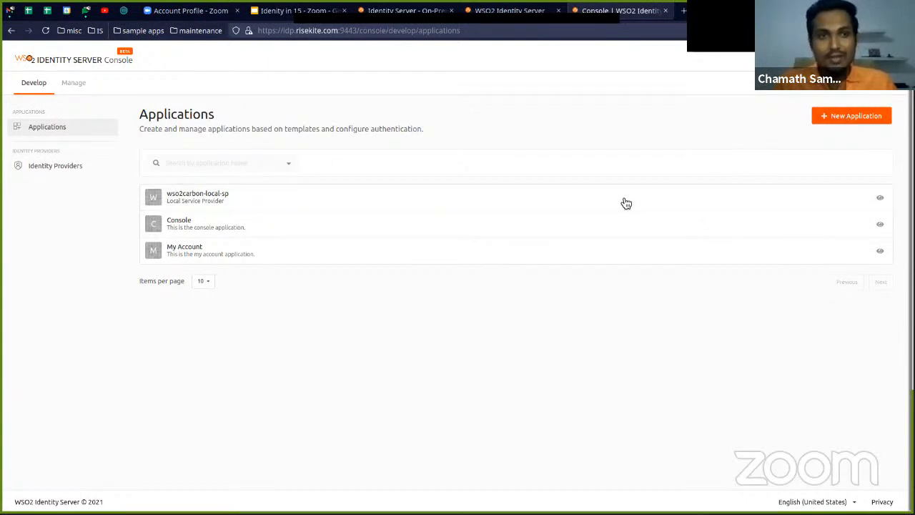
# Start a new Web Application named IdentityIn15-Zoom and choose SAML as its protocol
pyautogui.click(854, 118)
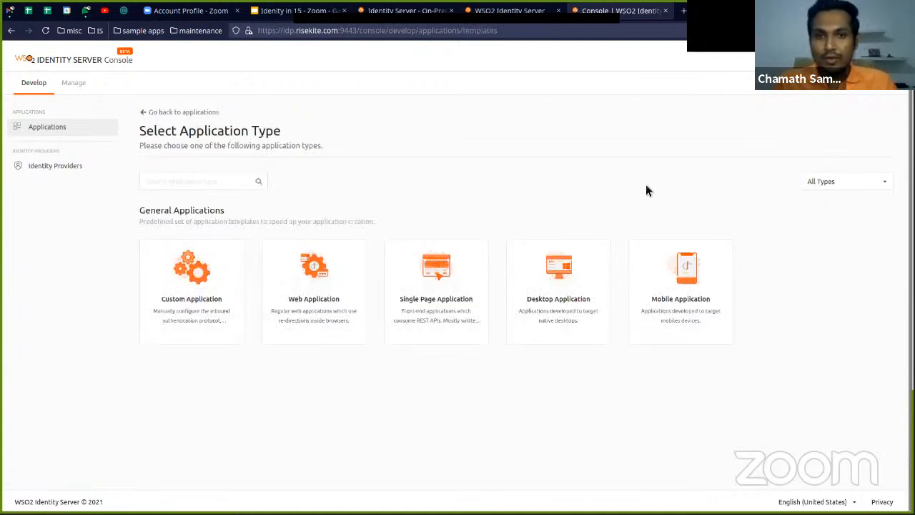
pyautogui.click(334, 292)
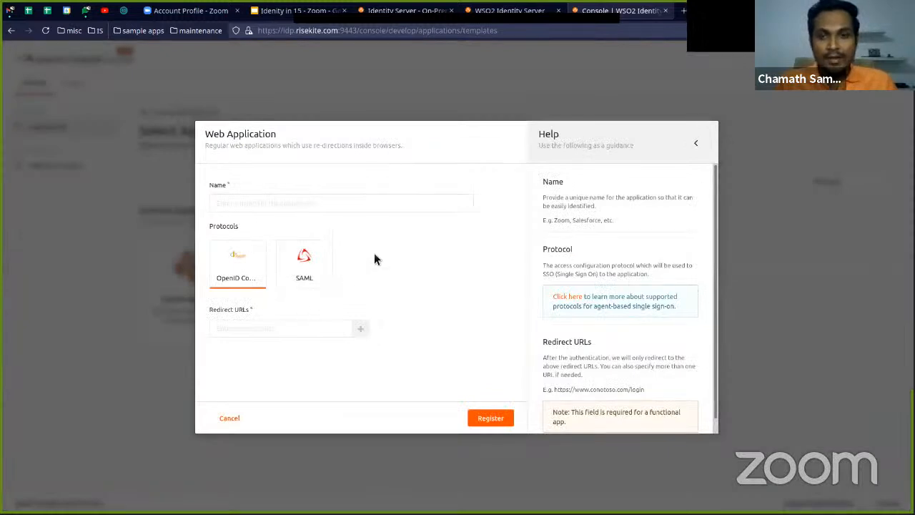
pyautogui.click(251, 204)
pyautogui.write('Identity')
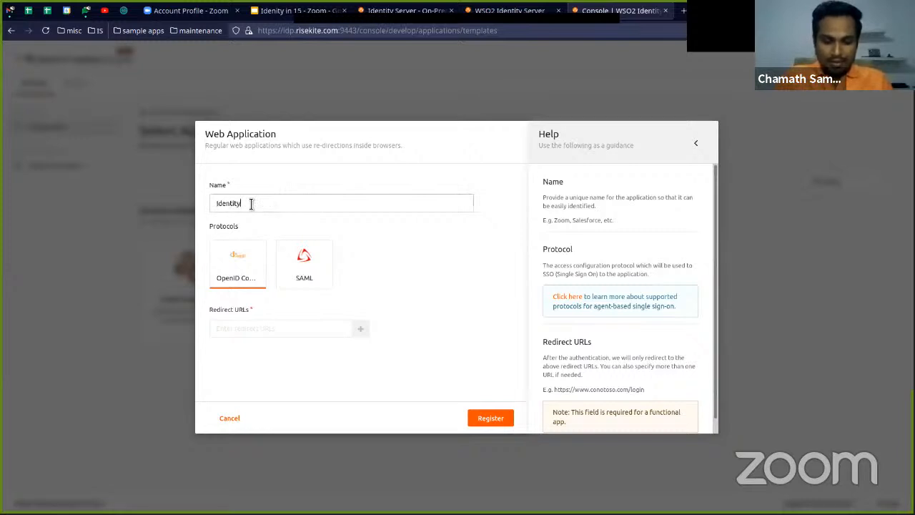
pyautogui.write('In15-Zoom')
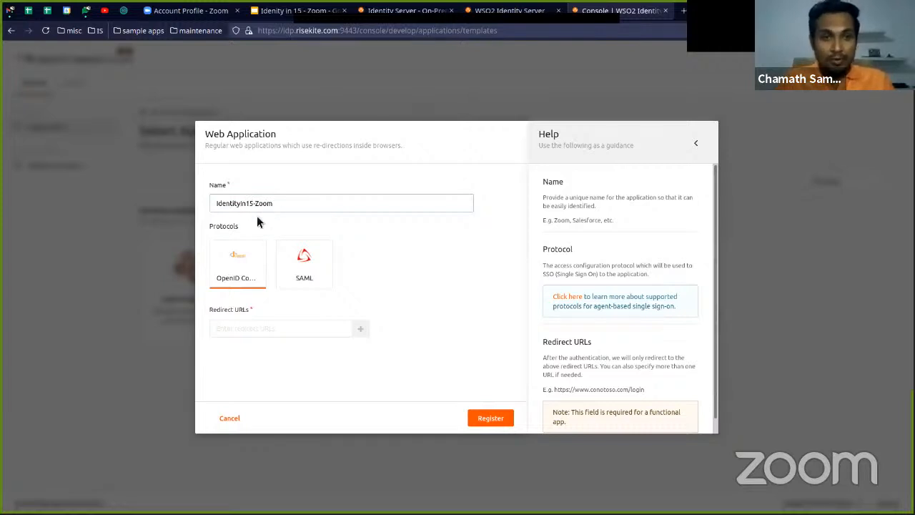
pyautogui.click(312, 266)
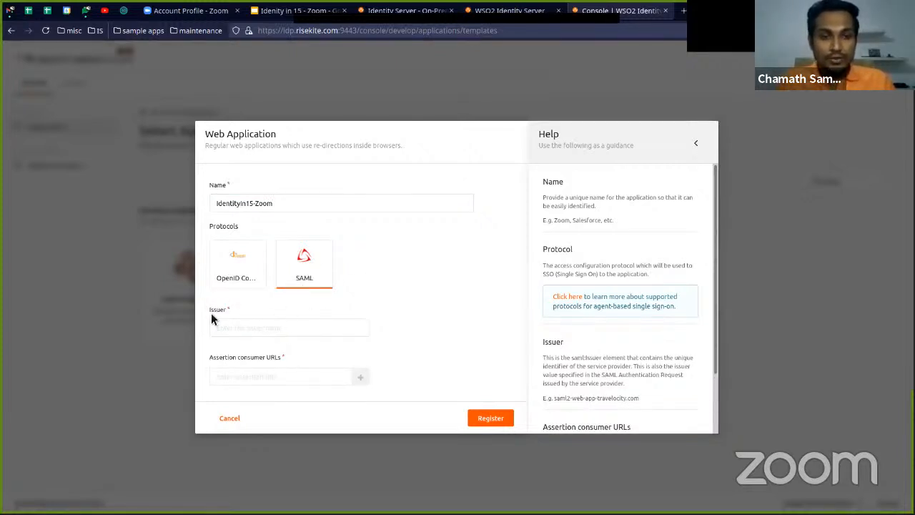
pyautogui.click(246, 327)
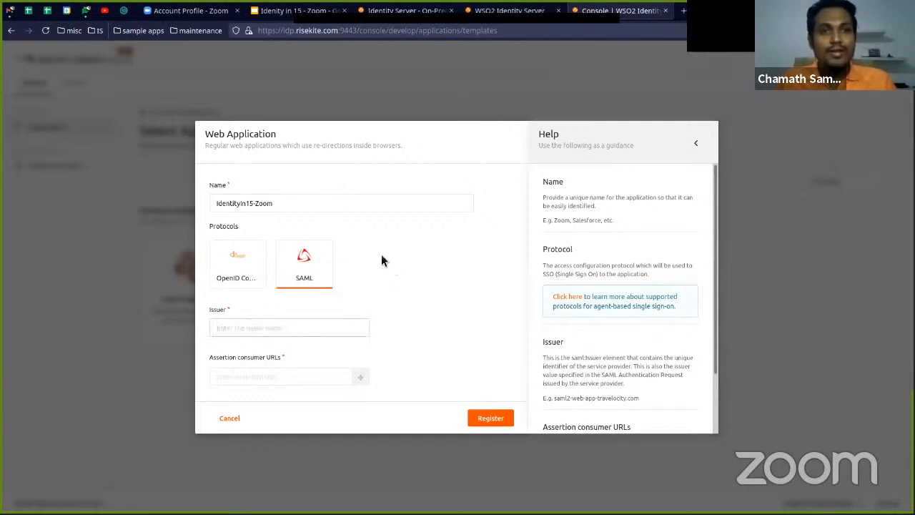
pyautogui.click(191, 10)
pyautogui.click(280, 318)
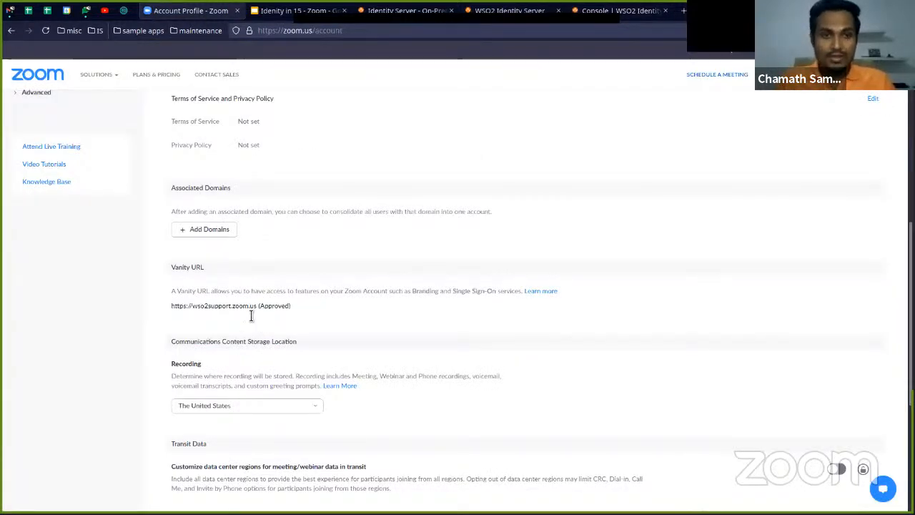
pyautogui.tripleClick(238, 309)
pyautogui.click(256, 310)
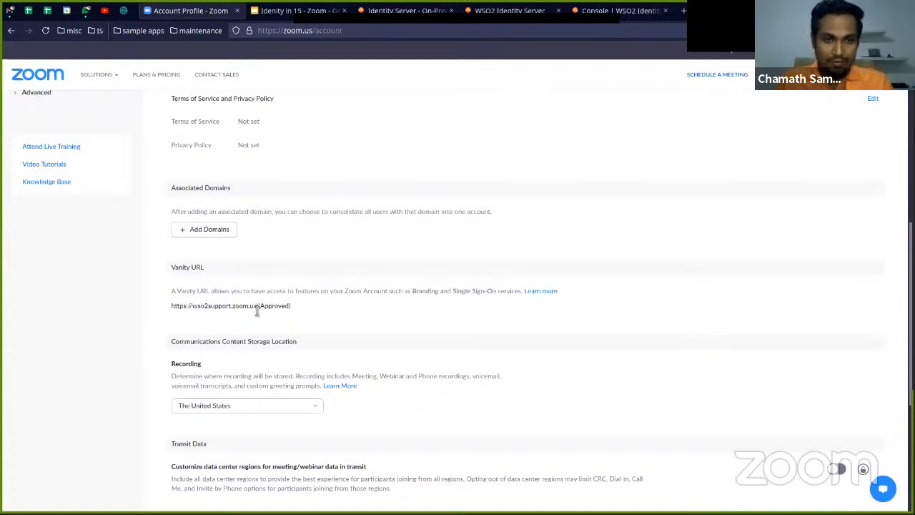
pyautogui.moveTo(255, 309); pyautogui.dragTo(193, 309)
pyautogui.hotkey('ctrl', 'c')
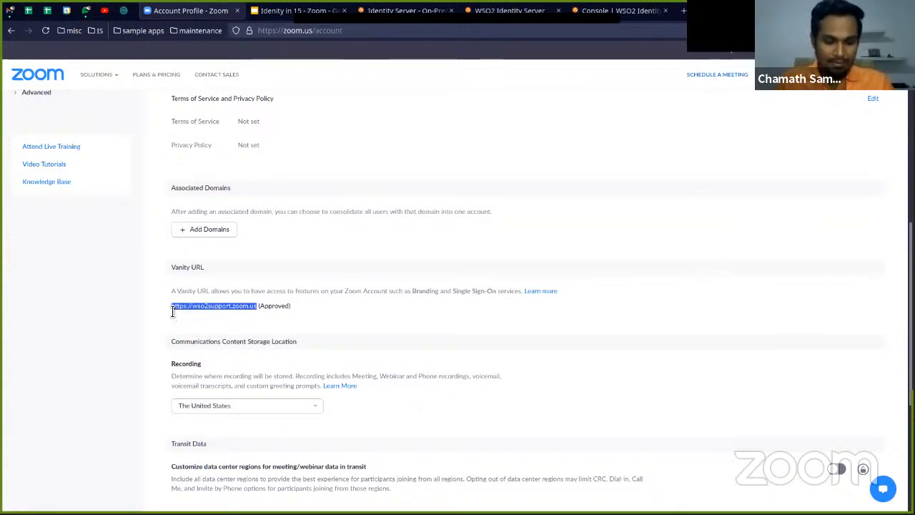
pyautogui.hotkey('ctrl', 'Tab')
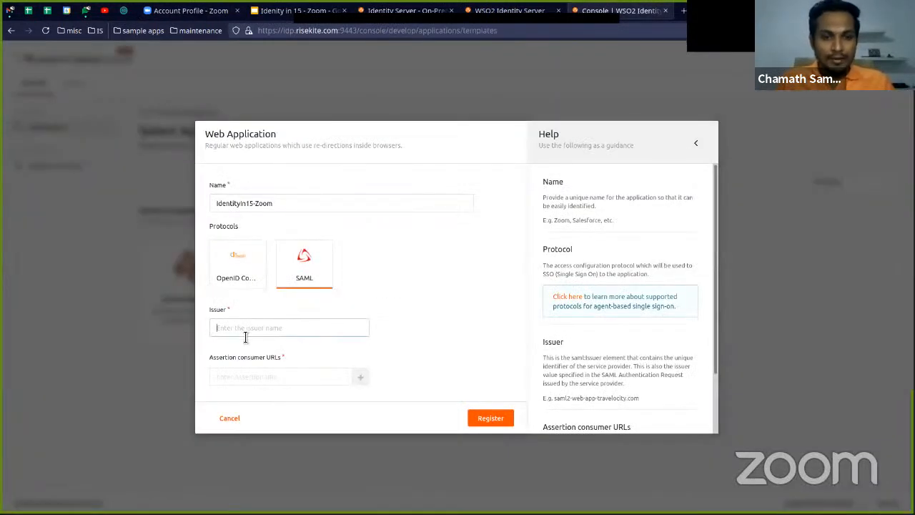
pyautogui.hotkey('ctrl', 'v')
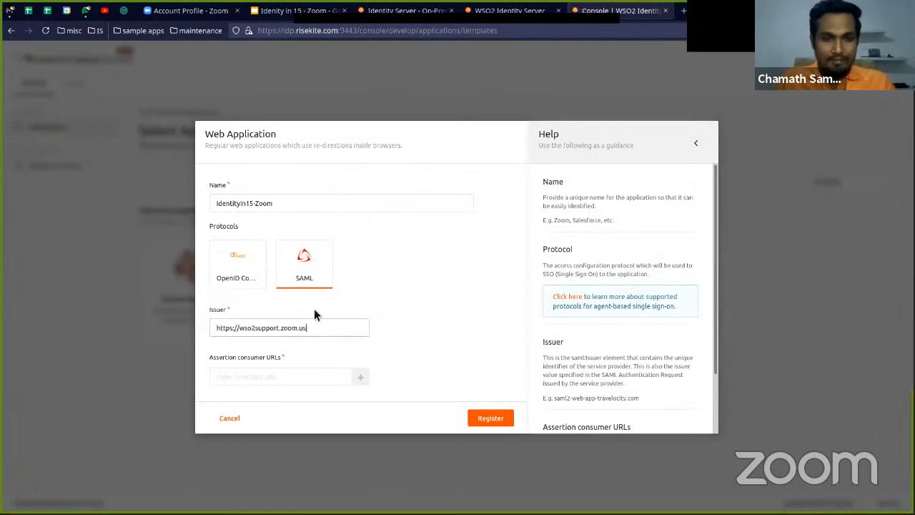
pyautogui.click(278, 379)
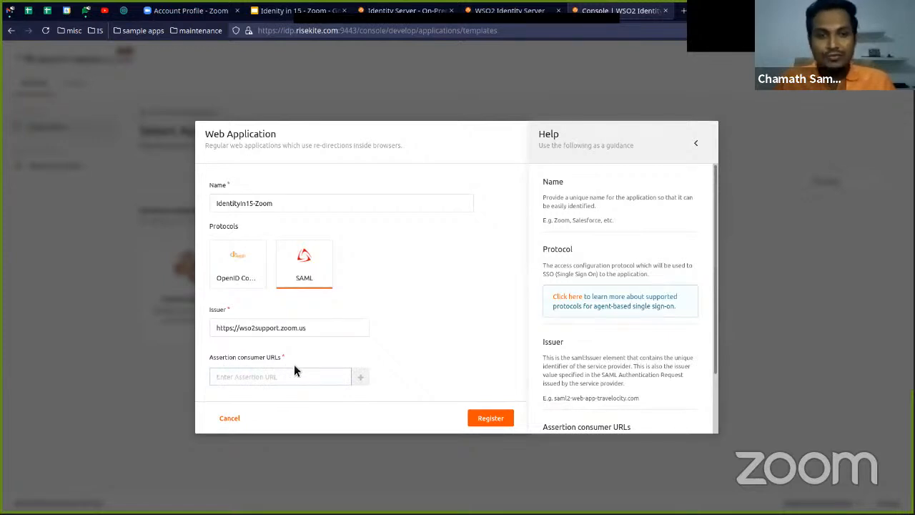
pyautogui.hotkey('ctrl', 'v')
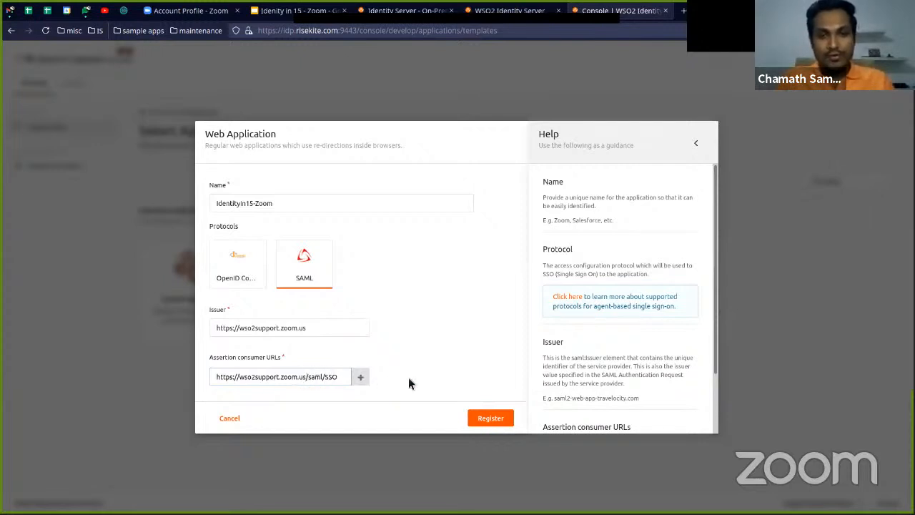
pyautogui.click(360, 377)
pyautogui.scroll(1, 401, 349)
pyautogui.scroll(-1, 401, 349)
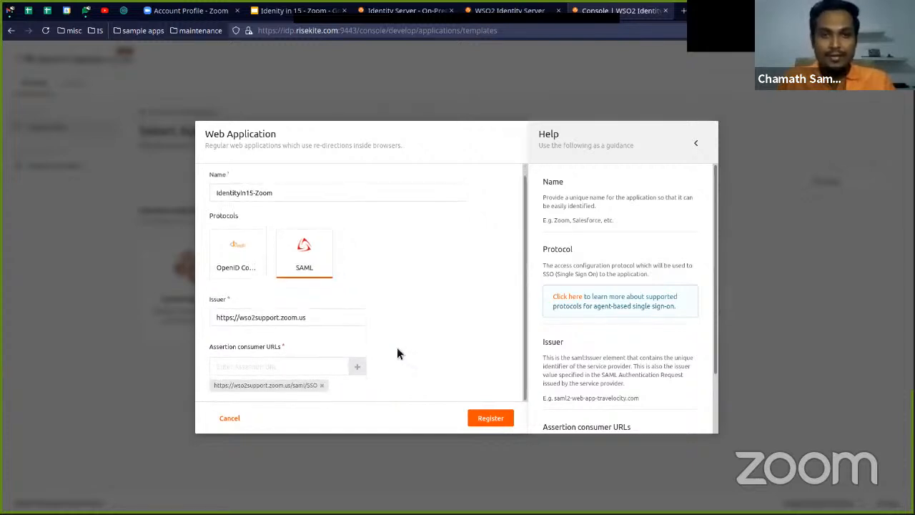
pyautogui.click(490, 420)
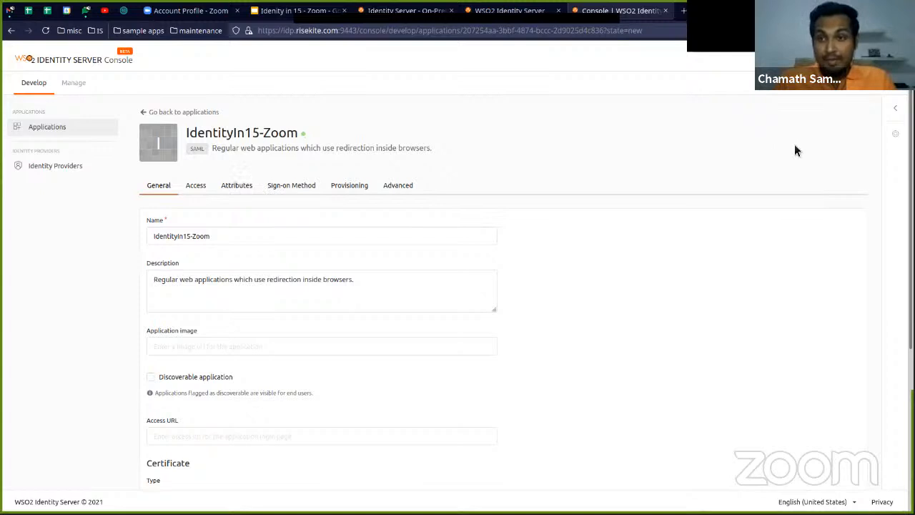
# Show the application's server endpoints, open the IDP metadata file in Firefox to examine its contents, and close it
pyautogui.click(897, 108)
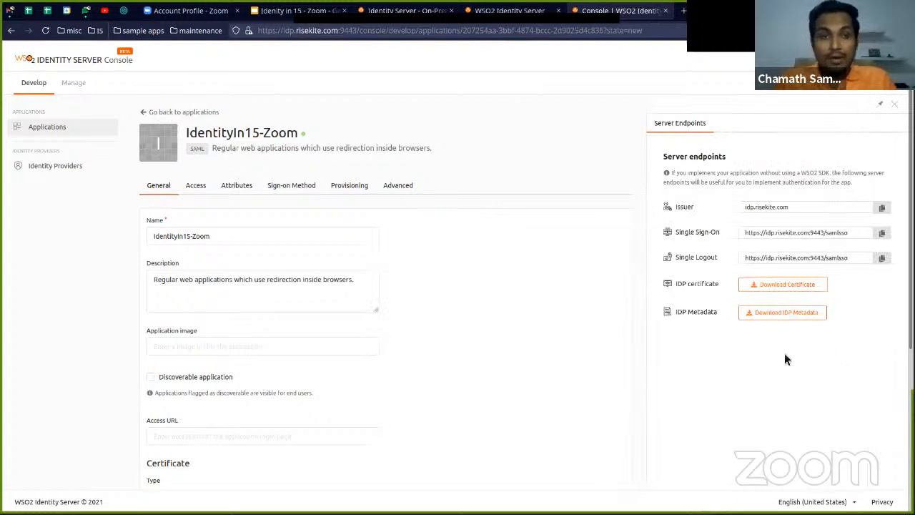
pyautogui.click(798, 314)
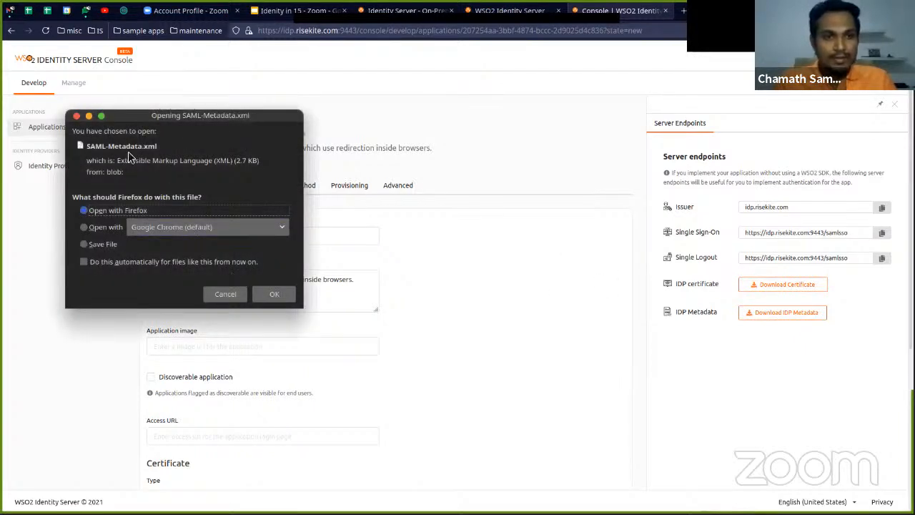
pyautogui.click(278, 293)
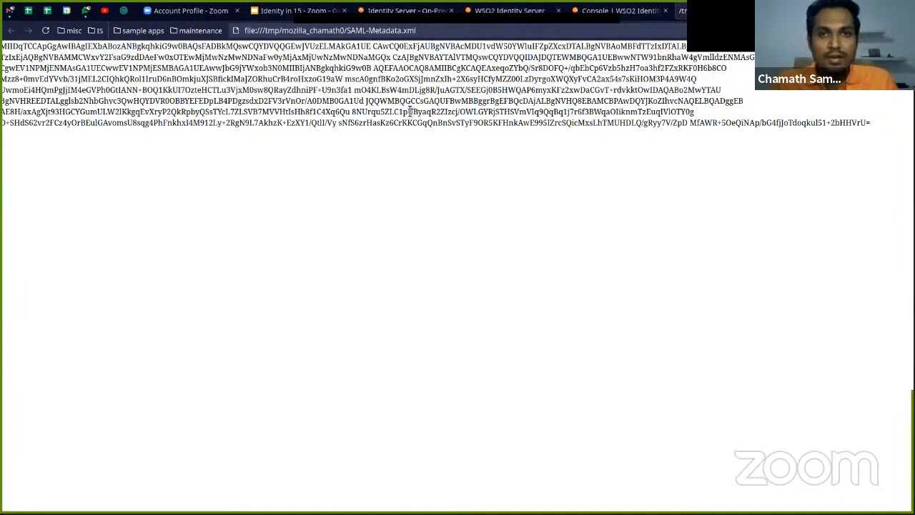
pyautogui.doubleClick(649, 113)
pyautogui.hotkey('ctrl', 'a')
pyautogui.click(752, 33)
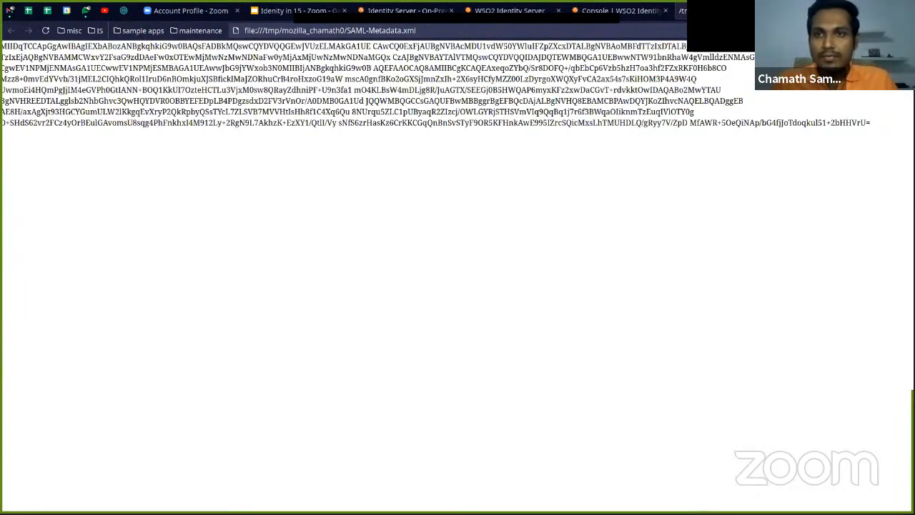
pyautogui.hotkey('ctrl', 'w')
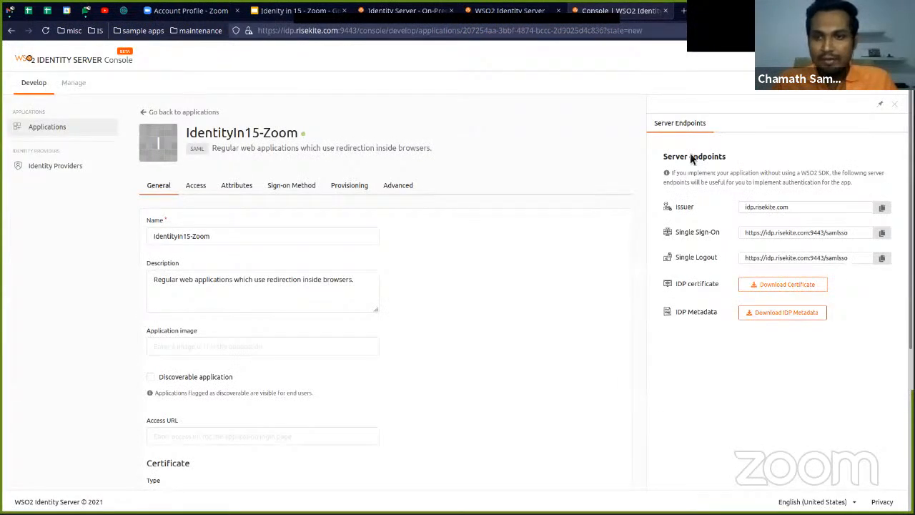
pyautogui.click(787, 314)
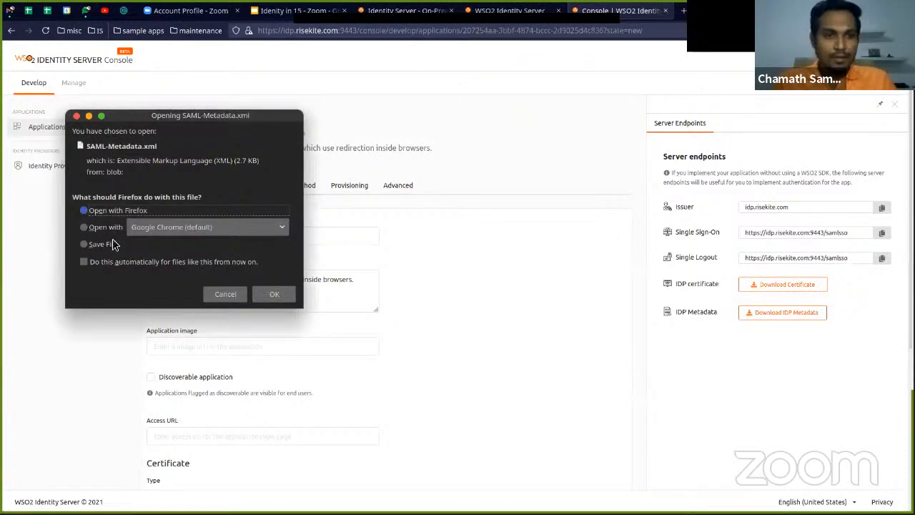
pyautogui.click(274, 294)
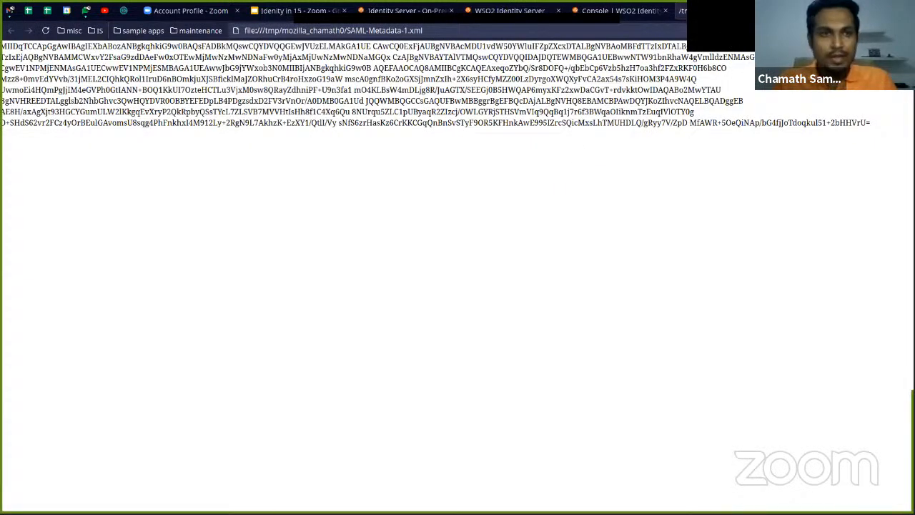
pyautogui.hotkey('ctrl', 'w')
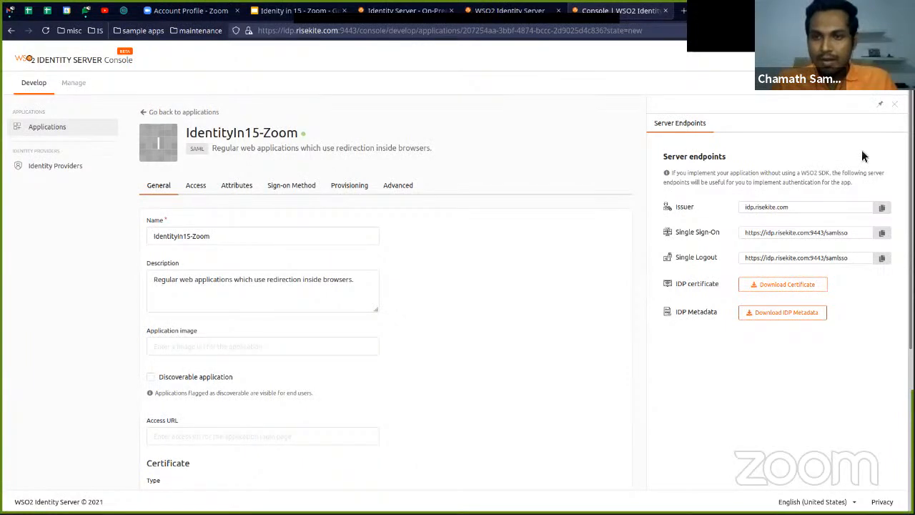
# In the application's SAML access settings, enable the attribute profile and always include attributes in the response
pyautogui.scroll(-1, 536, 307)
pyautogui.scroll(1, 500, 307)
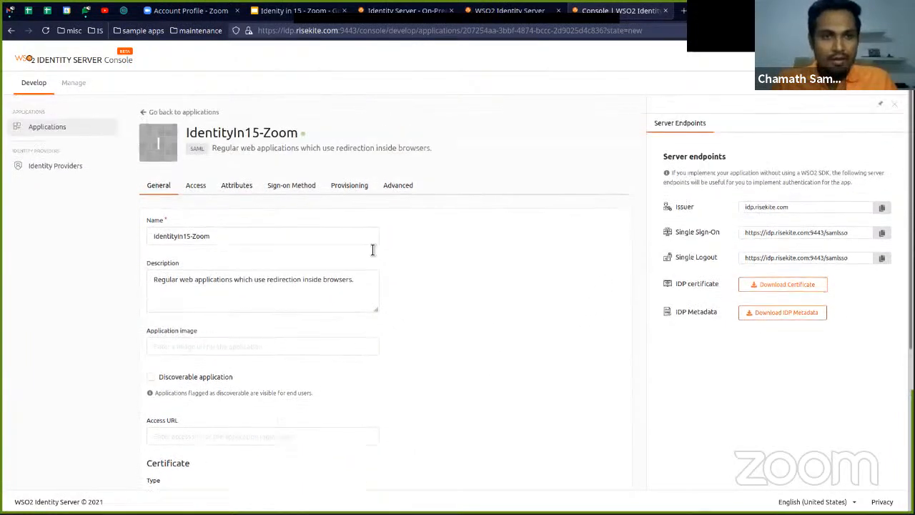
pyautogui.click(196, 188)
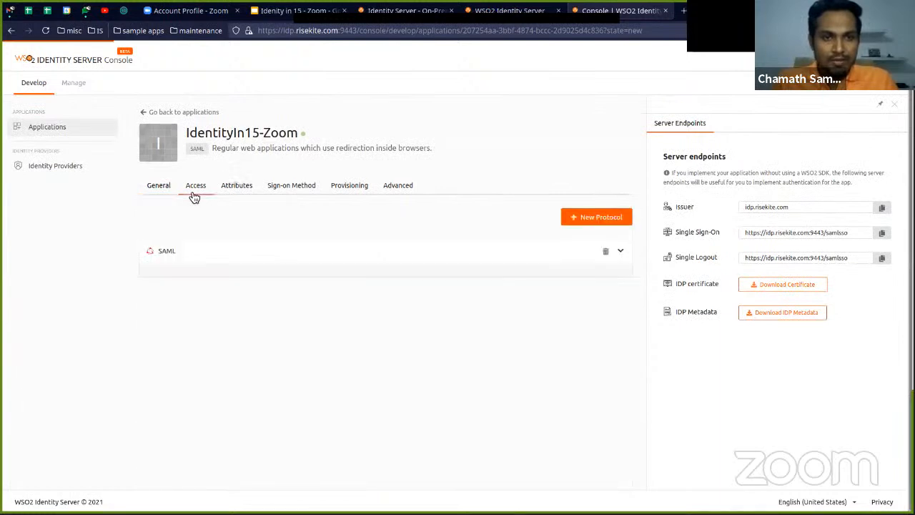
pyautogui.click(895, 106)
pyautogui.scroll(-2, 300, 221)
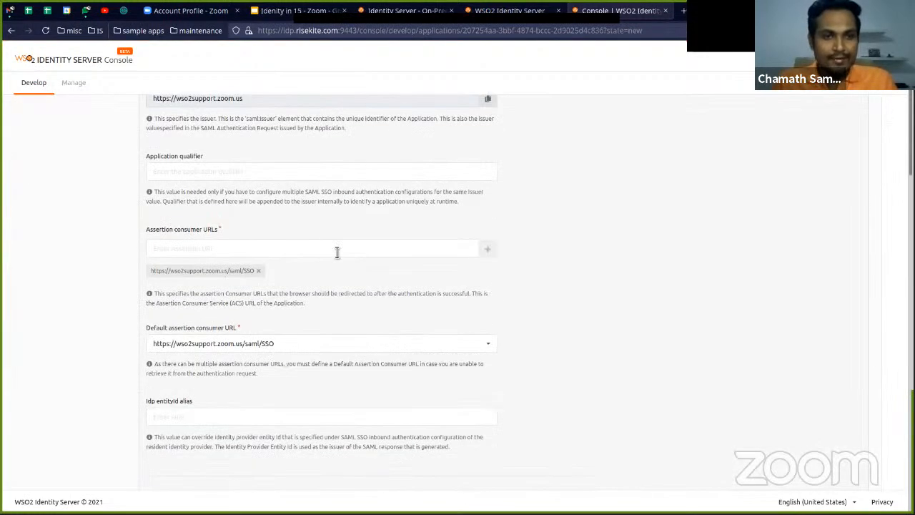
pyautogui.scroll(-2, 317, 268)
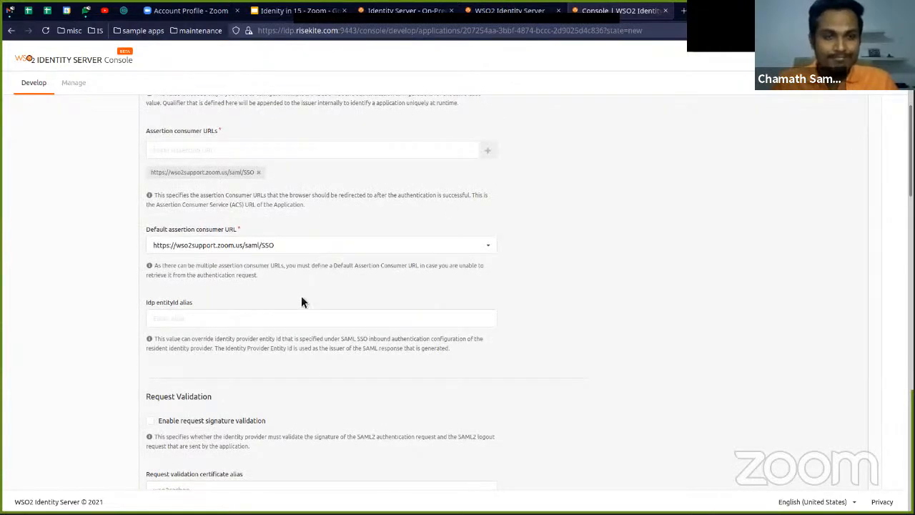
pyautogui.scroll(-3, 303, 301)
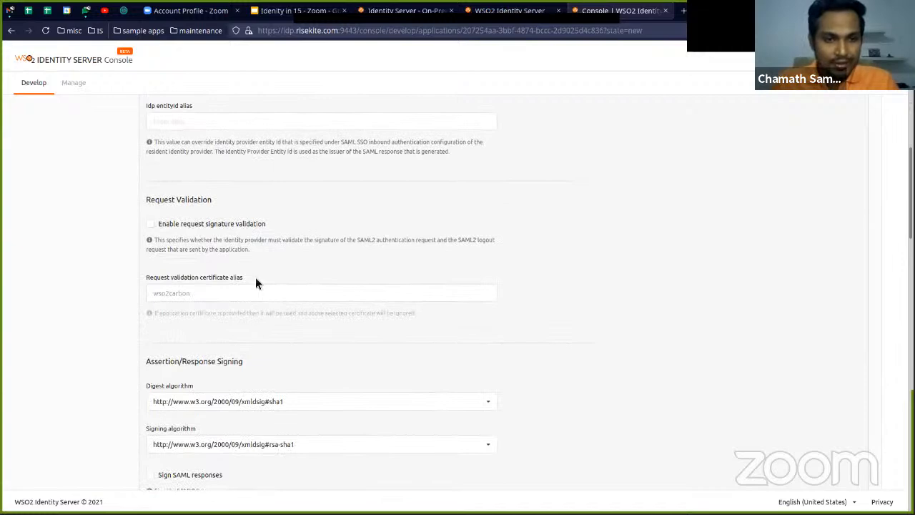
pyautogui.scroll(3, 269, 289)
pyautogui.scroll(-2, 276, 311)
pyautogui.scroll(-9, 275, 318)
pyautogui.scroll(-5, 281, 322)
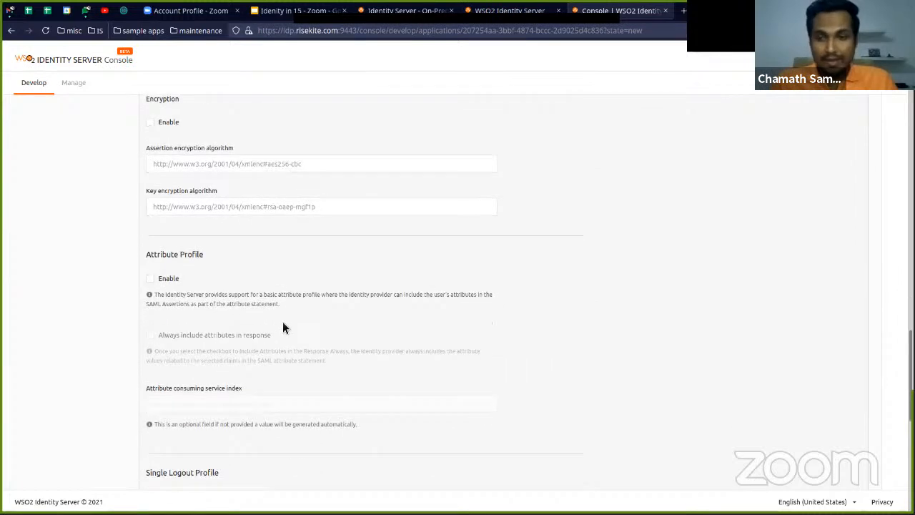
pyautogui.click(150, 279)
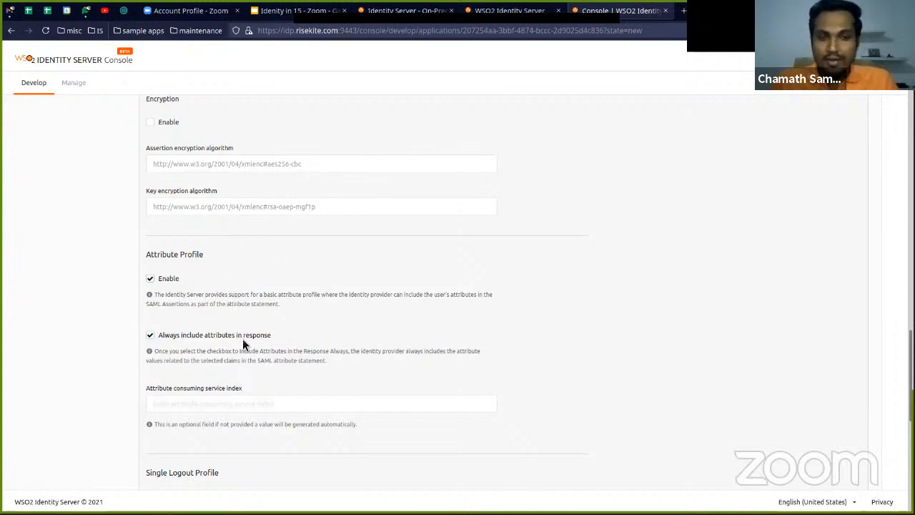
# Review the remaining SAML settings and save the updated protocol configuration
pyautogui.scroll(-2, 242, 343)
pyautogui.scroll(-6, 246, 344)
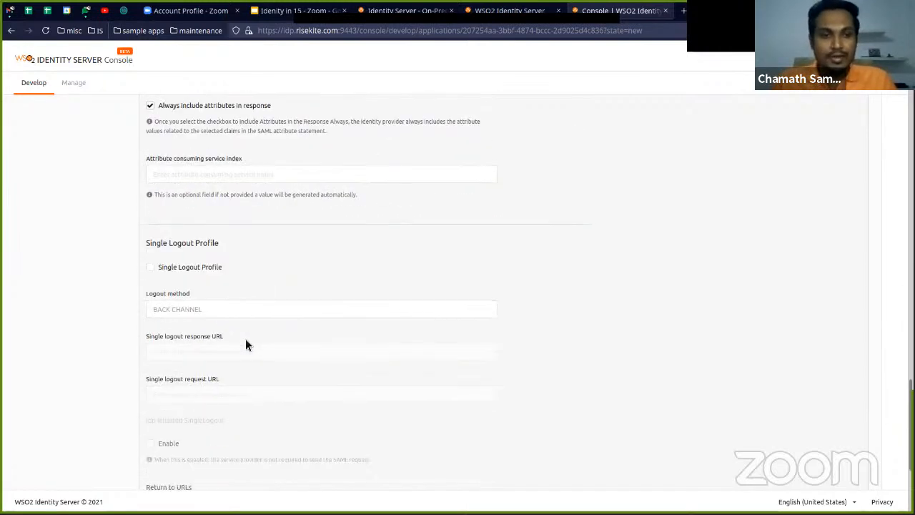
pyautogui.scroll(5, 254, 340)
pyautogui.scroll(8, 258, 340)
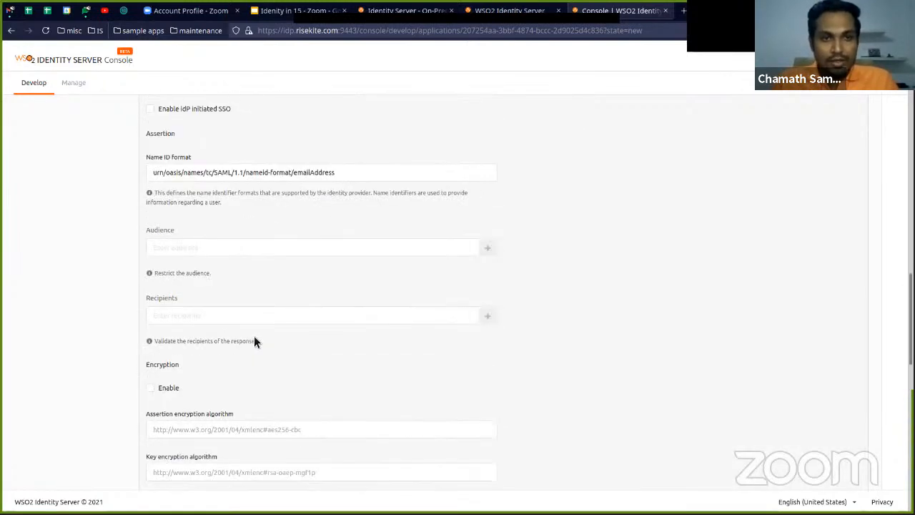
pyautogui.scroll(8, 256, 340)
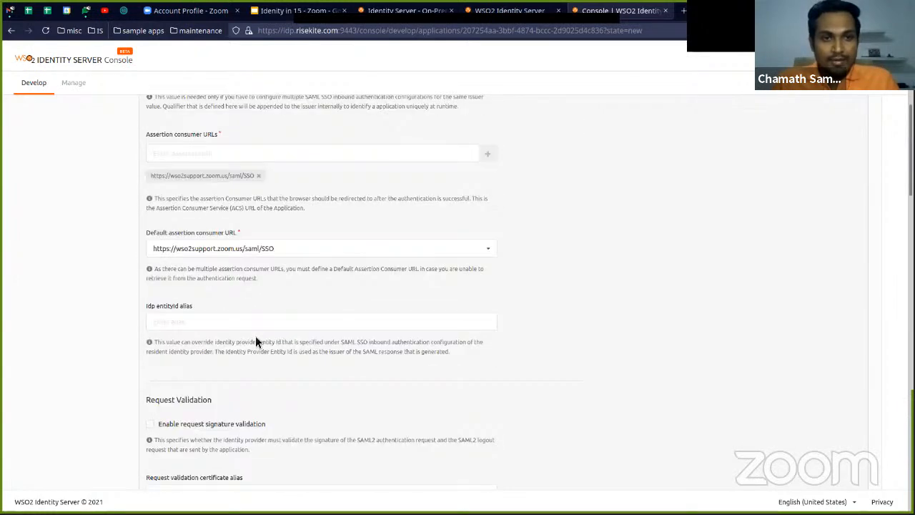
pyautogui.scroll(-10, 245, 205)
pyautogui.scroll(-10, 281, 364)
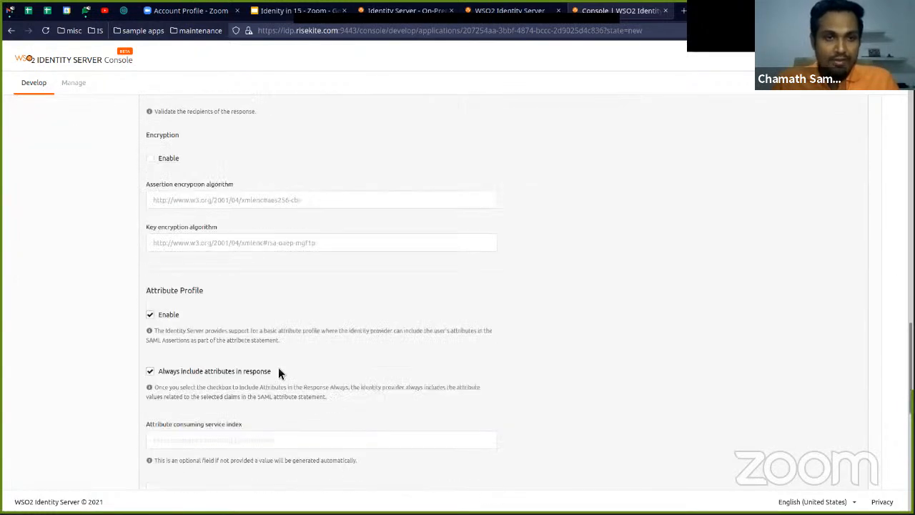
pyautogui.click(174, 429)
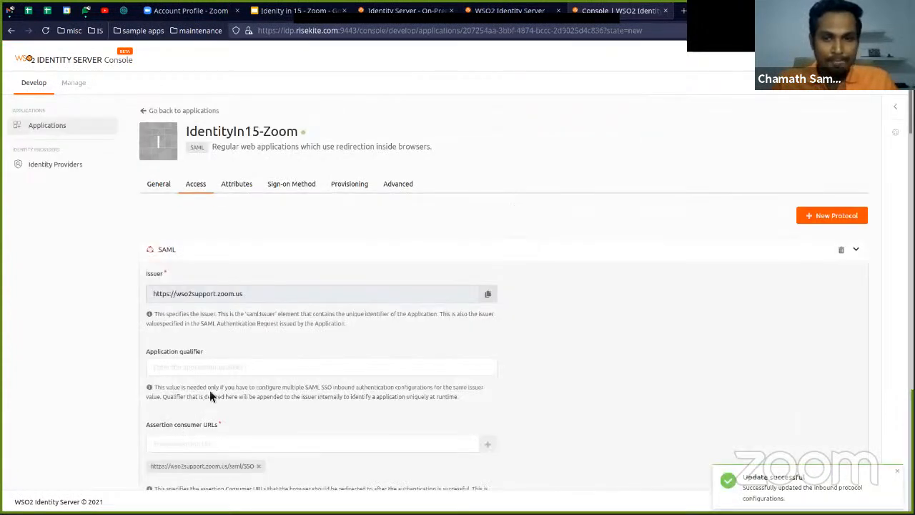
# Return to the console's applications list and close the extra WSO2 Identity Server page
pyautogui.click(60, 129)
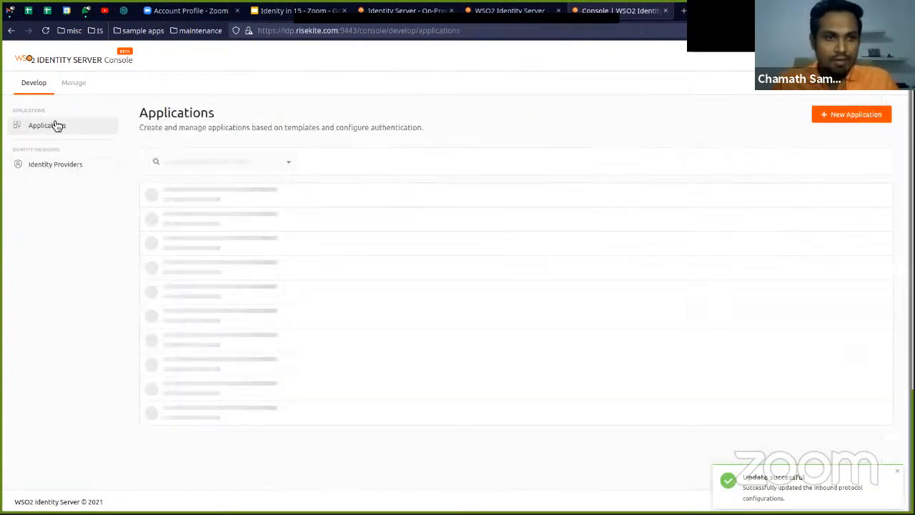
pyautogui.click(440, 12)
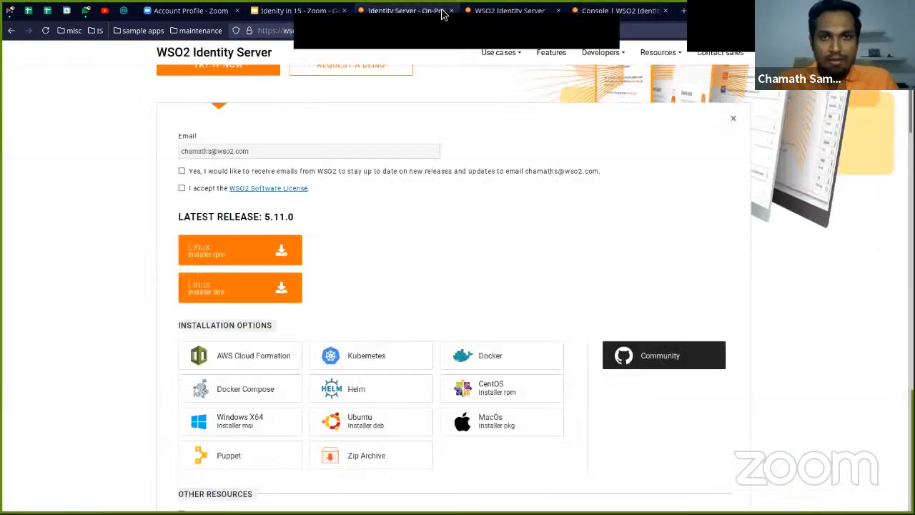
pyautogui.click(515, 11)
pyautogui.click(558, 10)
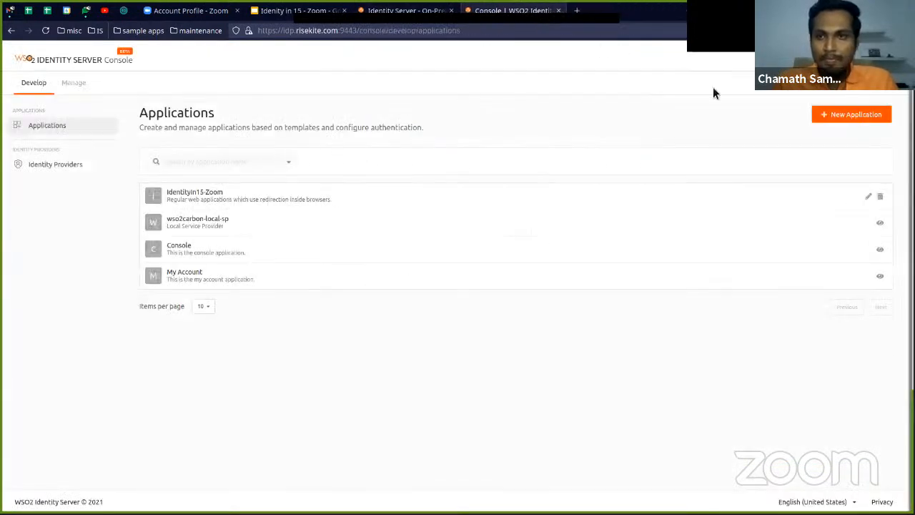
# Log out of the Identity Server console and sign back in with the saved admin login
pyautogui.click(840, 60)
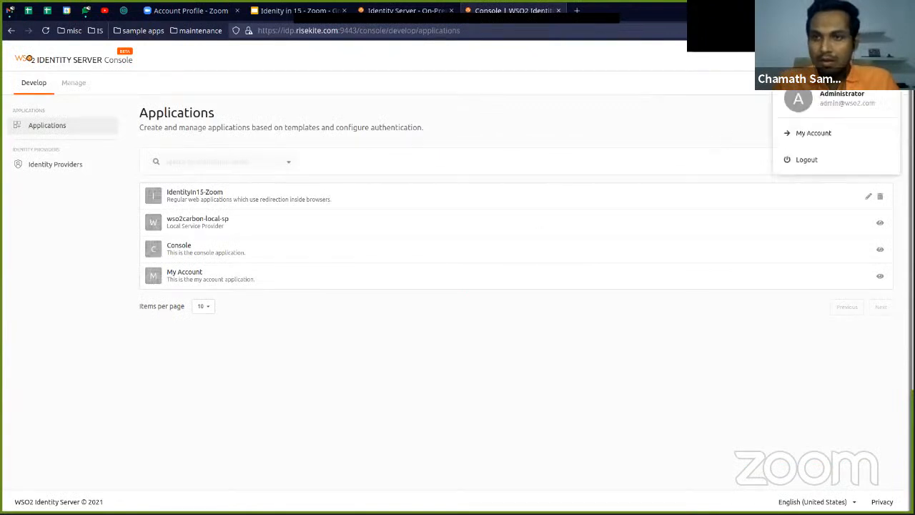
pyautogui.click(804, 158)
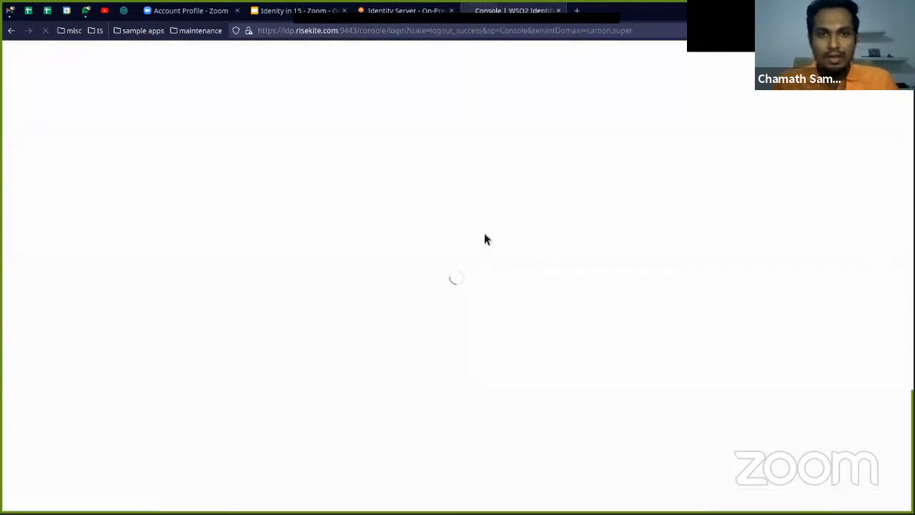
pyautogui.click(435, 207)
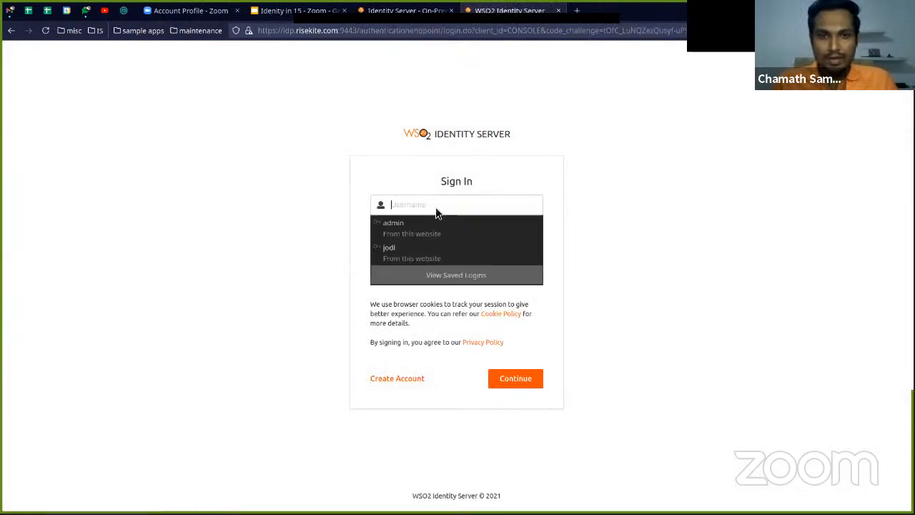
pyautogui.click(436, 226)
pyautogui.click(507, 382)
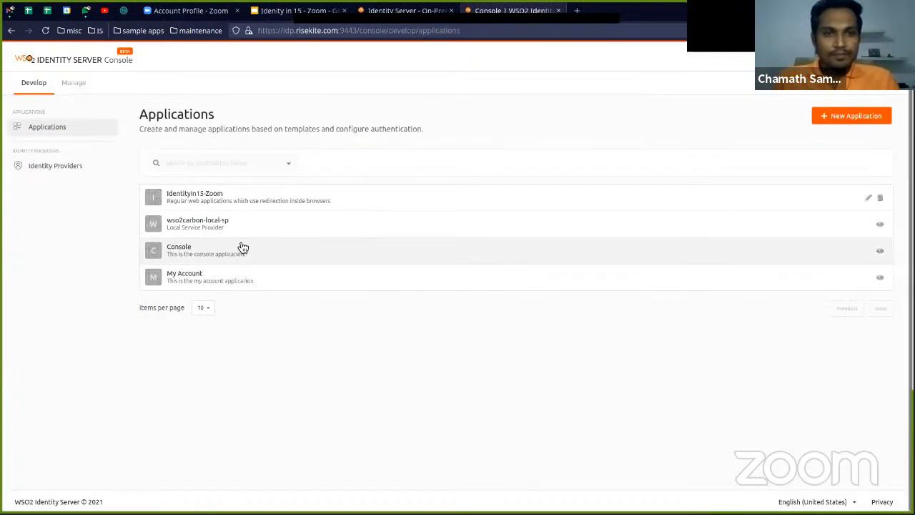
# Open the IdentityIn15-Zoom application's server endpoints and save its IDP metadata as a file
pyautogui.click(322, 203)
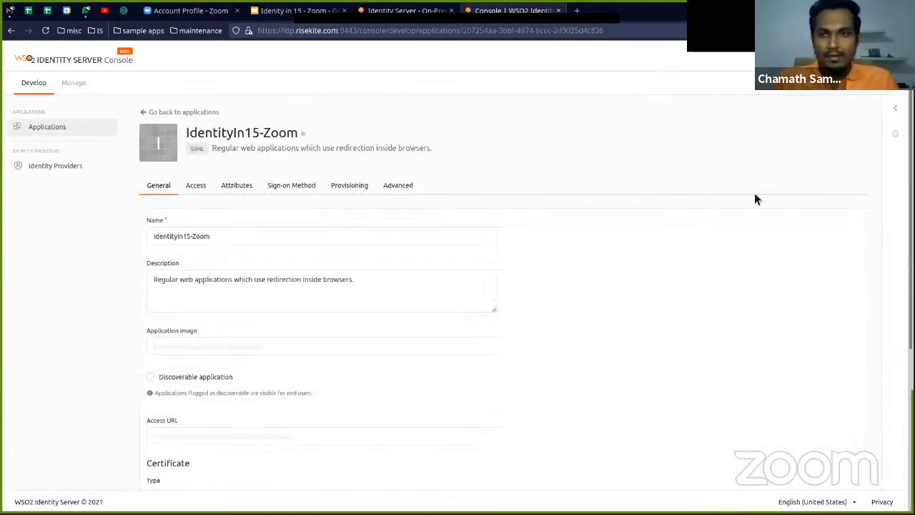
pyautogui.click(895, 134)
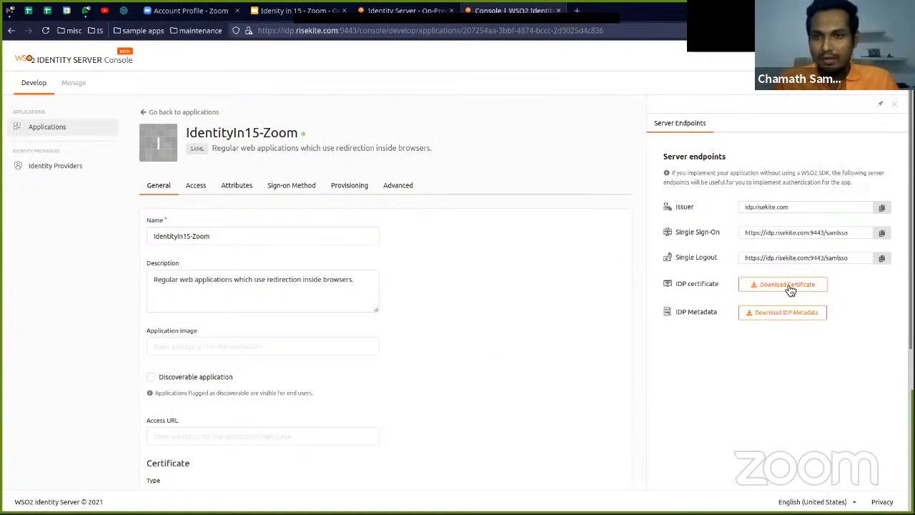
pyautogui.click(785, 318)
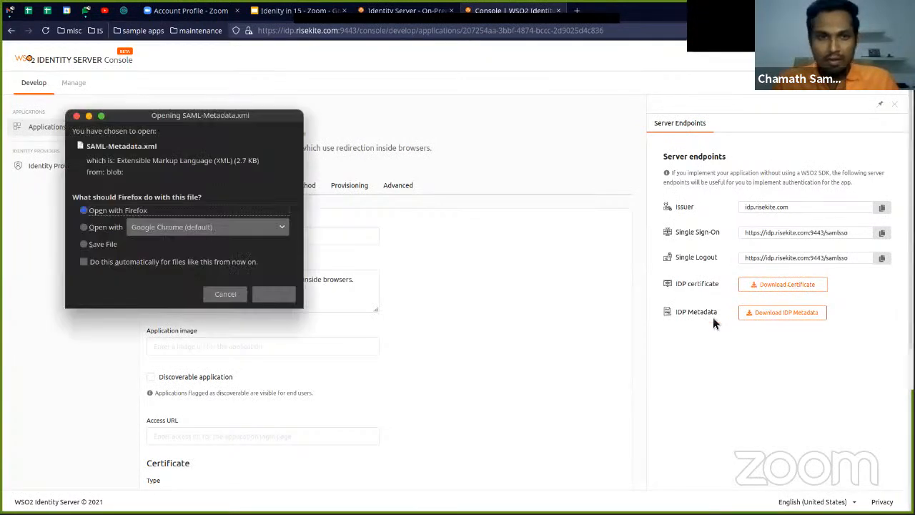
pyautogui.click(106, 245)
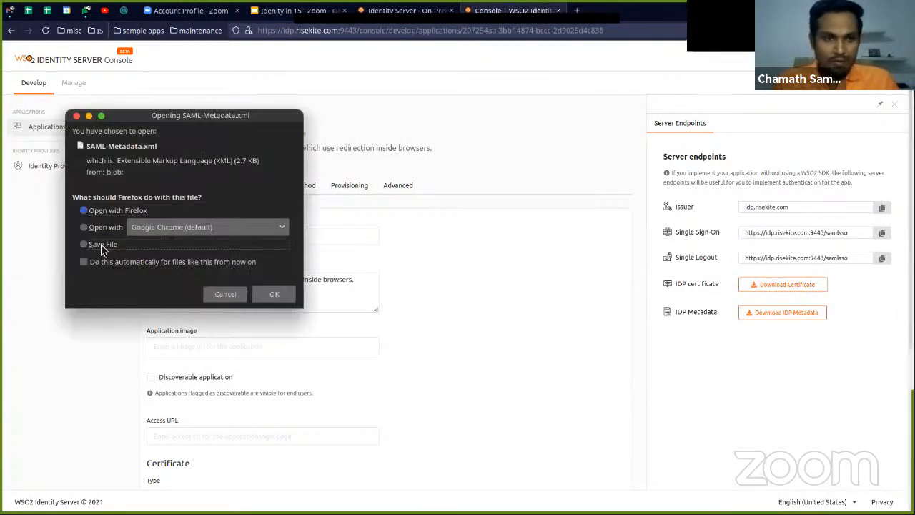
pyautogui.click(265, 294)
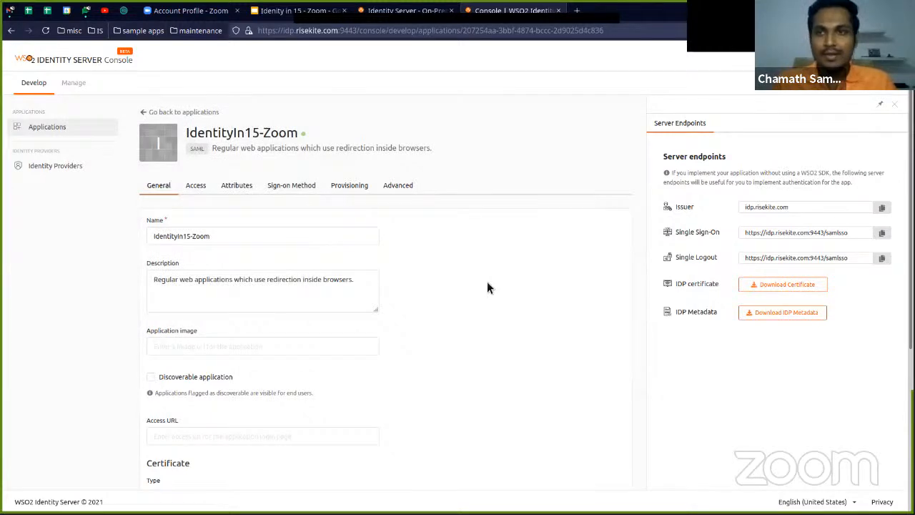
# From the terminal's home directory, open Downloads/SAML-Metadata(1).xml in Atom and close the Welcome and Welcome Guide pages
pyautogui.hotkey('alt', 'Tab')
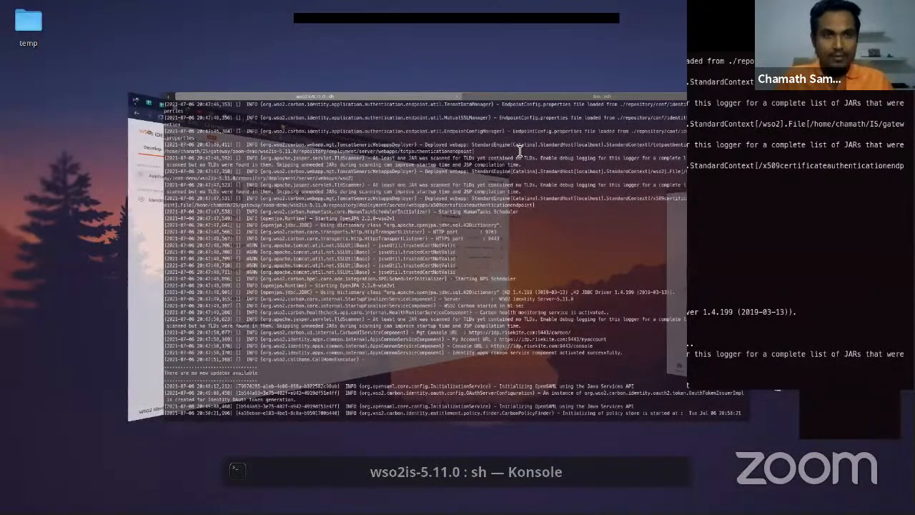
pyautogui.write('cd')
pyautogui.press('Return')
pyautogui.write('atom Dow')
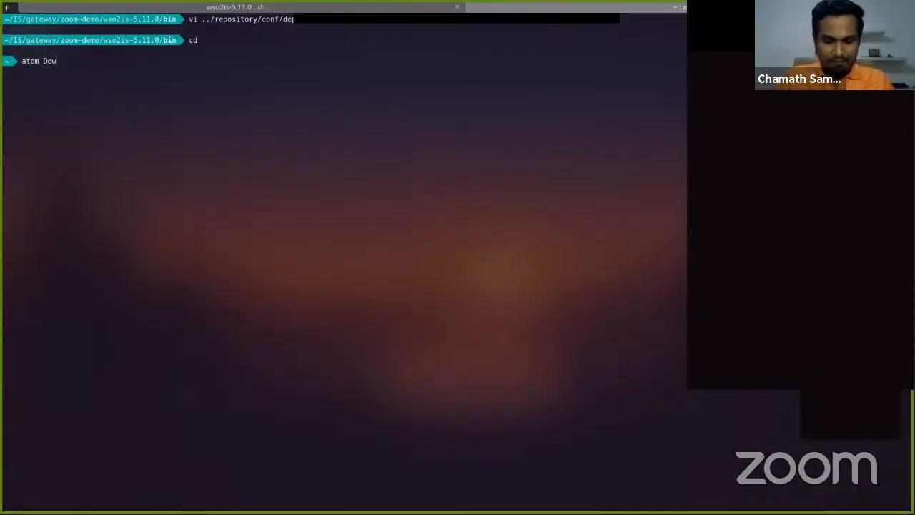
pyautogui.press('Tab')
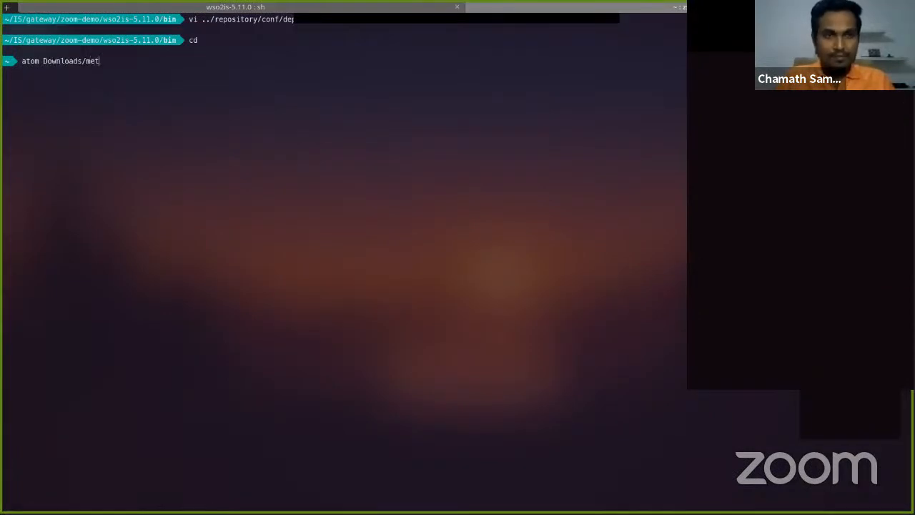
pyautogui.press('Tab')
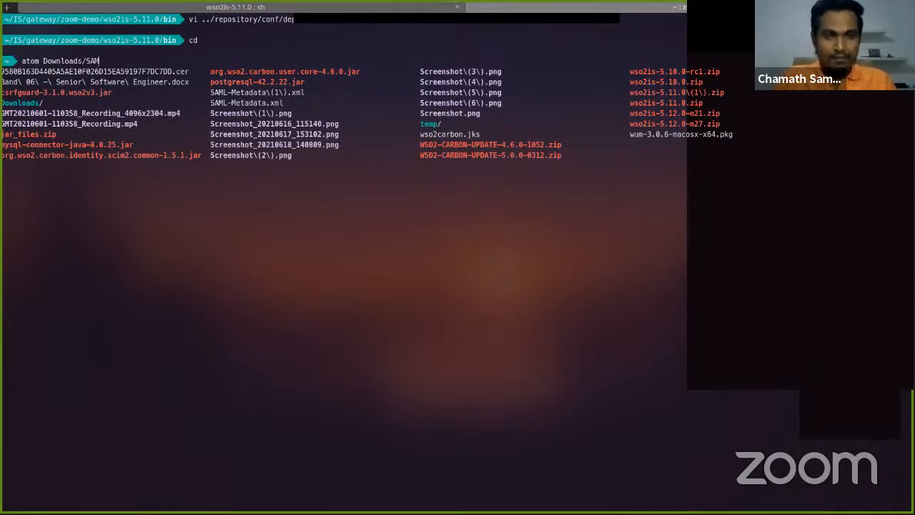
pyautogui.write('SAM')
pyautogui.press('Tab')
pyautogui.press('Tab')
pyautogui.press('Tab')
pyautogui.press('Return')
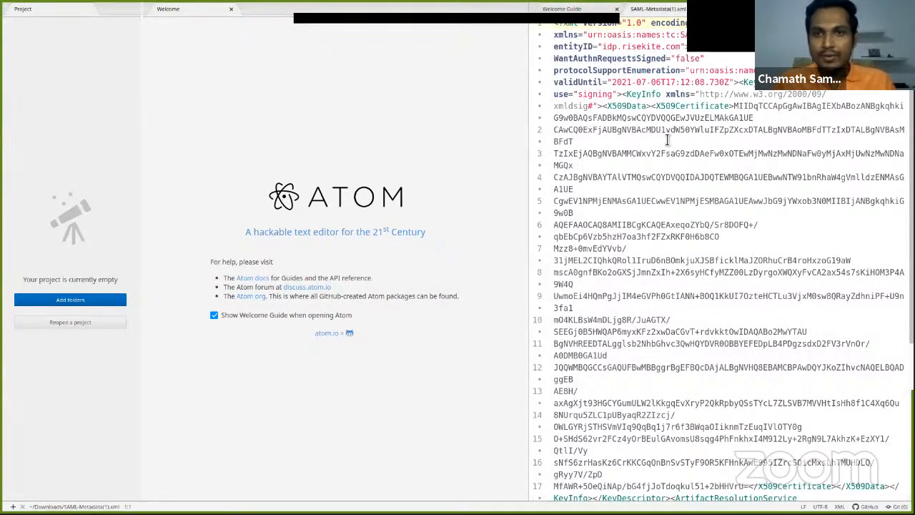
pyautogui.click(617, 8)
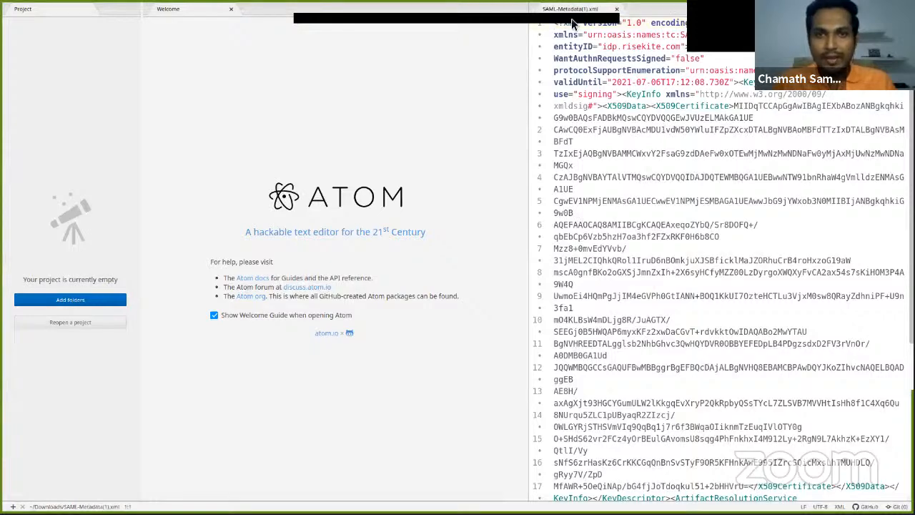
pyautogui.click(230, 10)
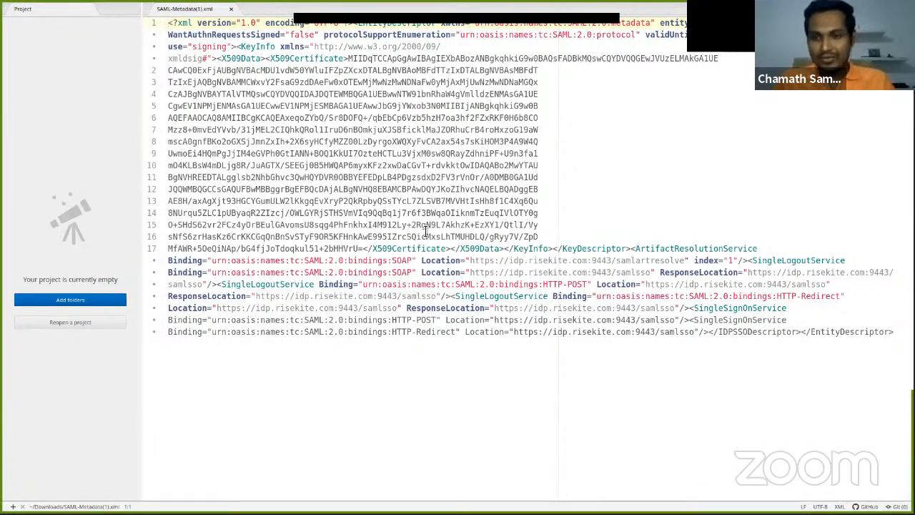
# Switch to the Zoom account page in Firefox, open its Single Sign-On settings and enable single sign-on
pyautogui.hotkey('alt', 'Tab')
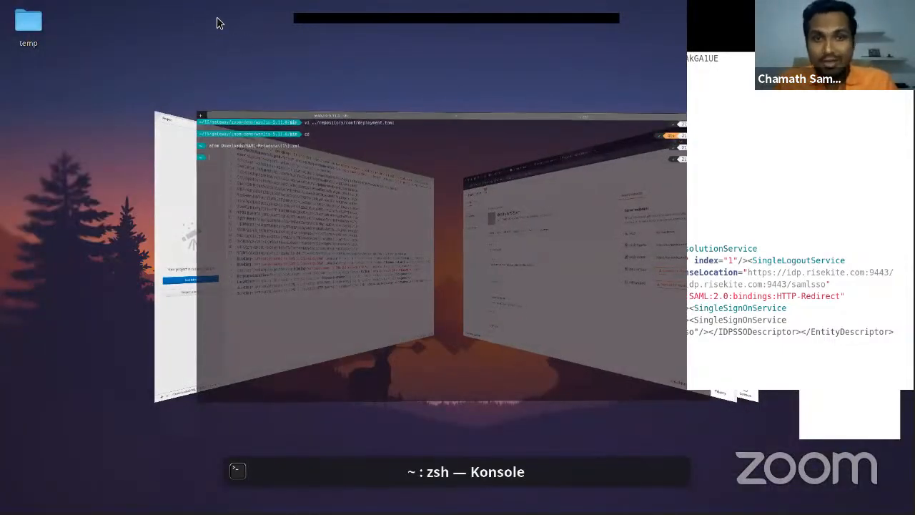
pyautogui.hotkey('alt', 'Tab')
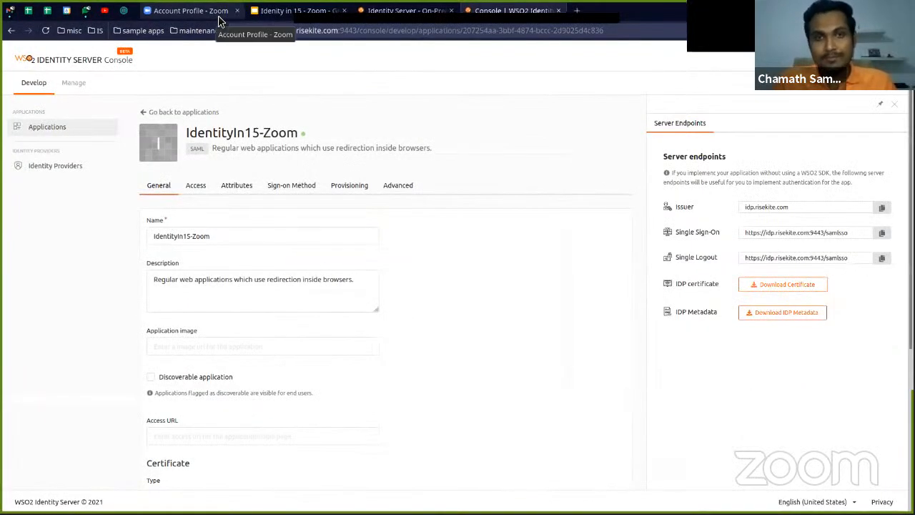
pyautogui.click(220, 21)
pyautogui.scroll(5, 172, 261)
pyautogui.scroll(-4, 177, 266)
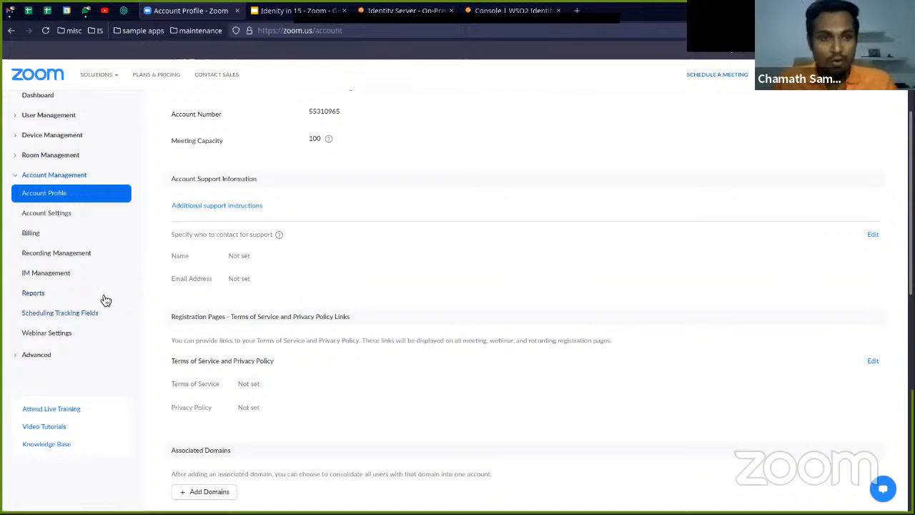
pyautogui.click(48, 355)
pyautogui.scroll(-2, 52, 354)
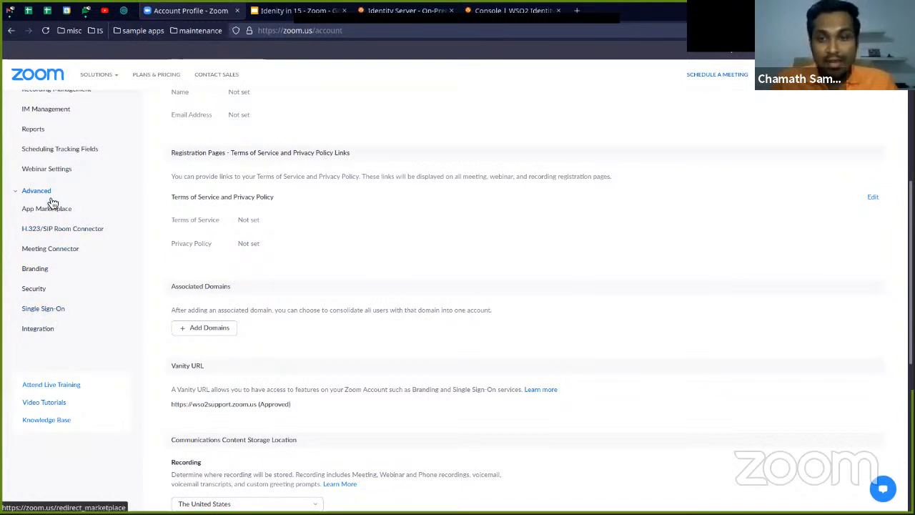
pyautogui.click(49, 310)
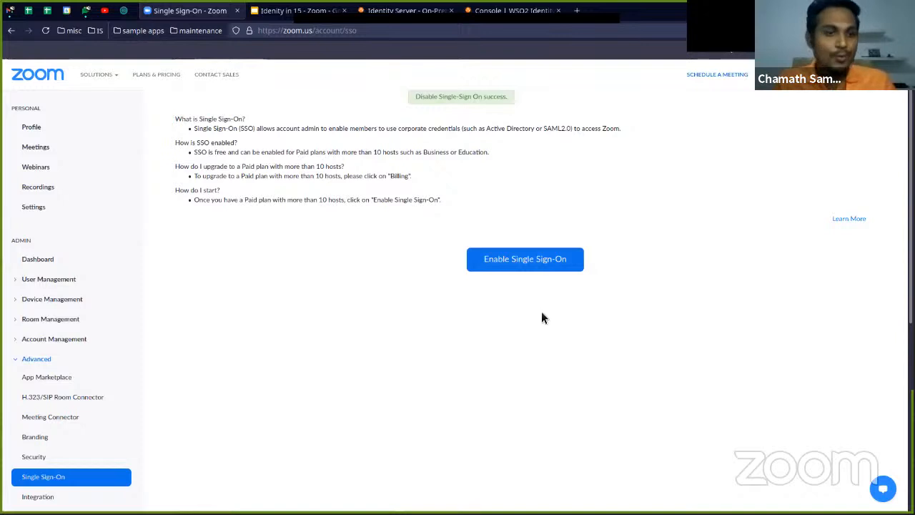
pyautogui.click(524, 262)
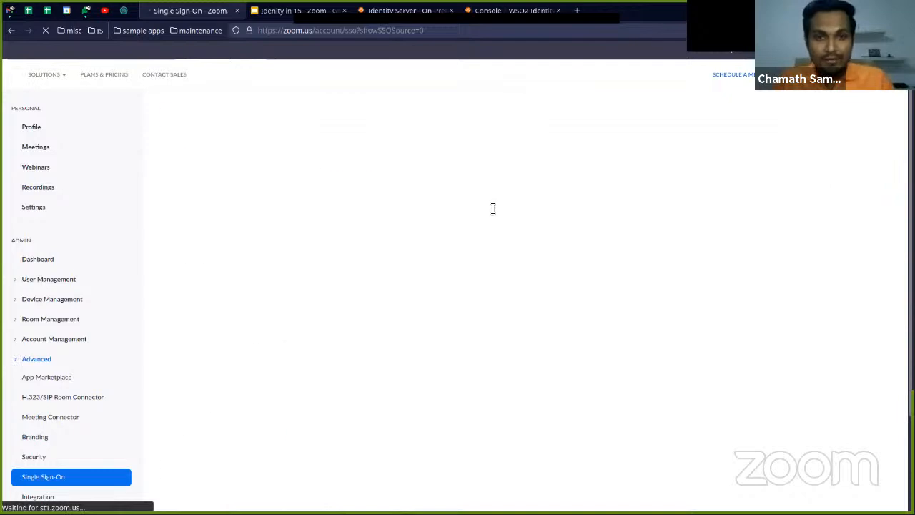
# Clear the sign-in page URL, sign-out page URL, identity provider certificate and IDP issuer fields
pyautogui.tripleClick(492, 208)
pyautogui.press('BackSpace')
pyautogui.tripleClick(450, 234)
pyautogui.press('BackSpace')
pyautogui.click(468, 293)
pyautogui.hotkey('ctrl', 'a')
pyautogui.click(468, 293)
pyautogui.hotkey('ctrl', 'a')
pyautogui.press('BackSpace')
pyautogui.scroll(-2, 390, 331)
pyautogui.tripleClick(367, 348)
pyautogui.press('BackSpace')
# Uncheck the enabled security options in the SAML configuration and look over the emptied form
pyautogui.scroll(-3, 336, 300)
pyautogui.click(292, 223)
pyautogui.click(291, 234)
pyautogui.click(291, 247)
pyautogui.click(291, 248)
pyautogui.scroll(2, 511, 243)
pyautogui.scroll(2, 510, 248)
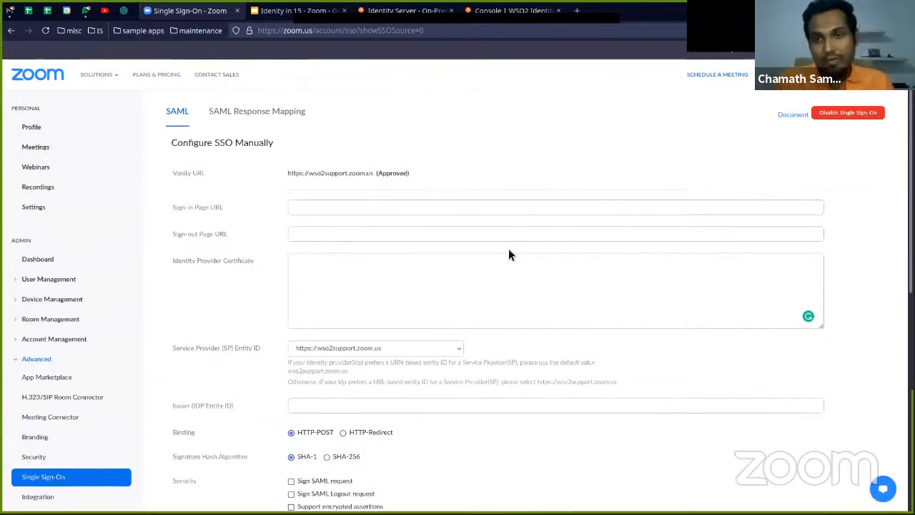
pyautogui.scroll(-1, 510, 251)
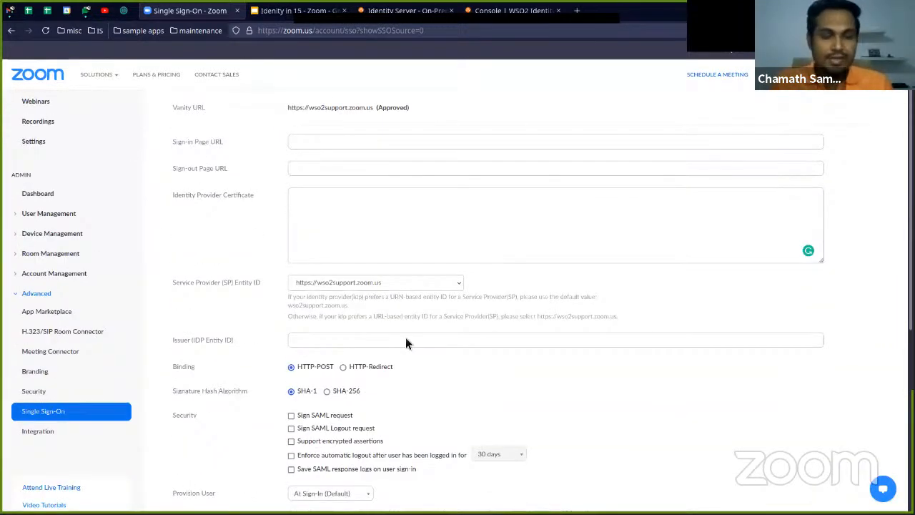
pyautogui.scroll(1, 633, 275)
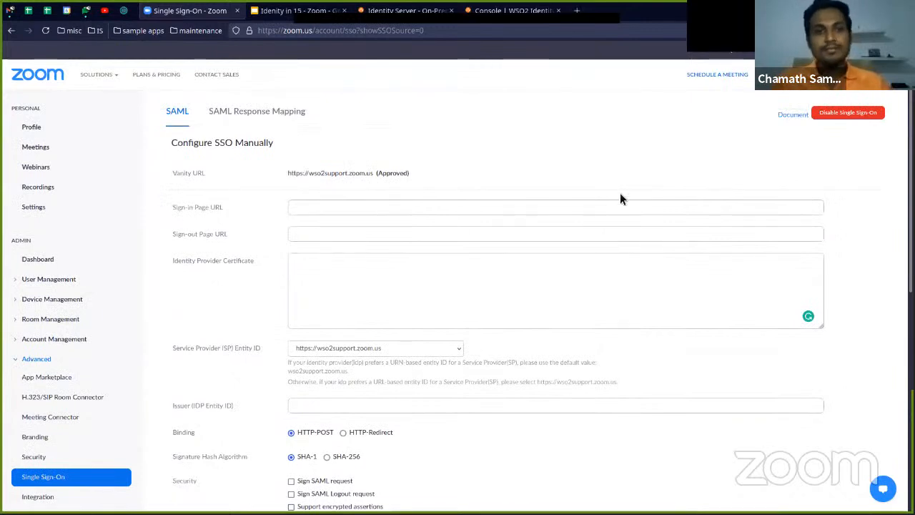
pyautogui.click(381, 212)
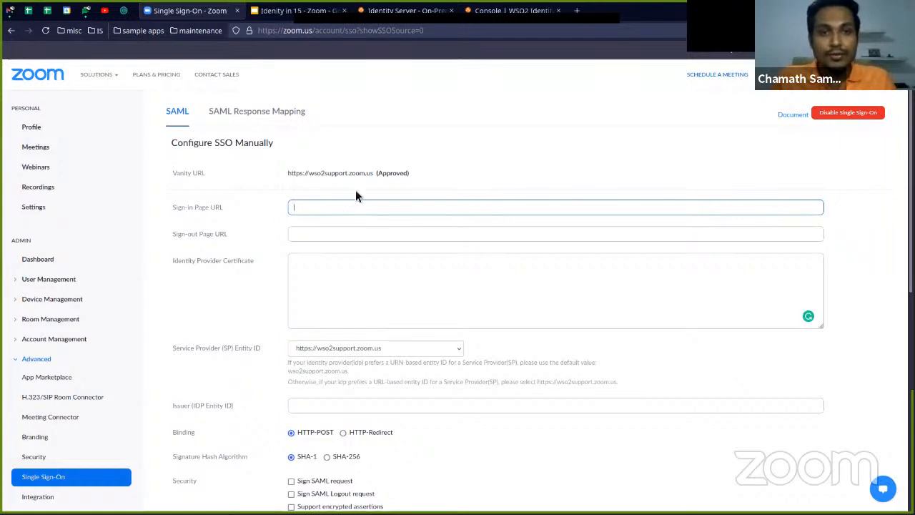
pyautogui.hotkey('alt', 'Tab')
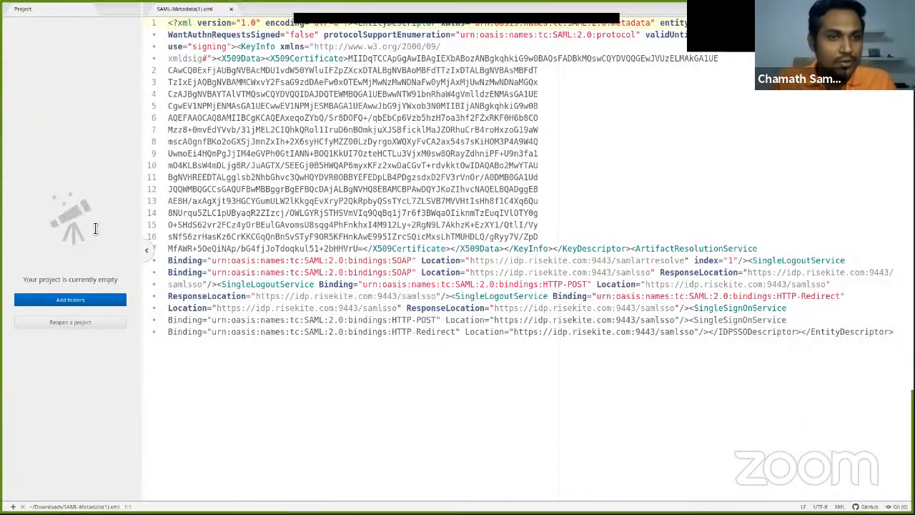
pyautogui.hotkey('ctrl', '\\')
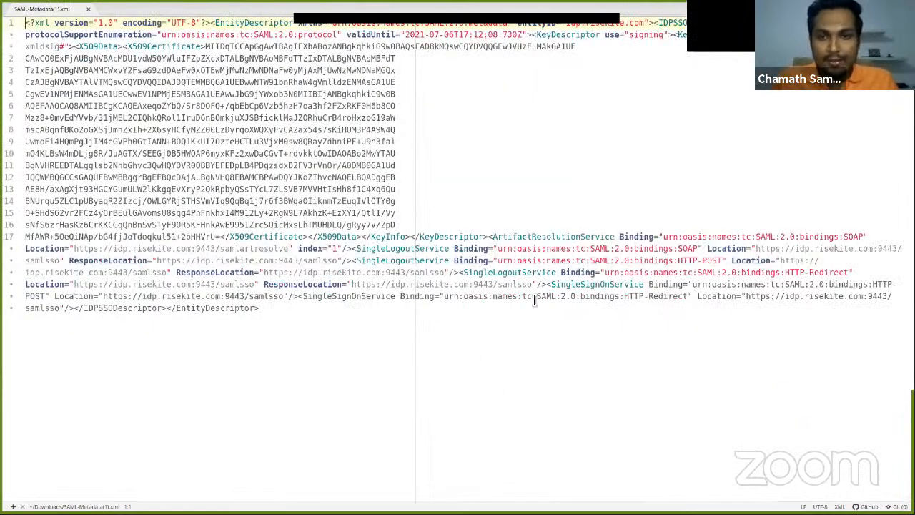
pyautogui.doubleClick(574, 286)
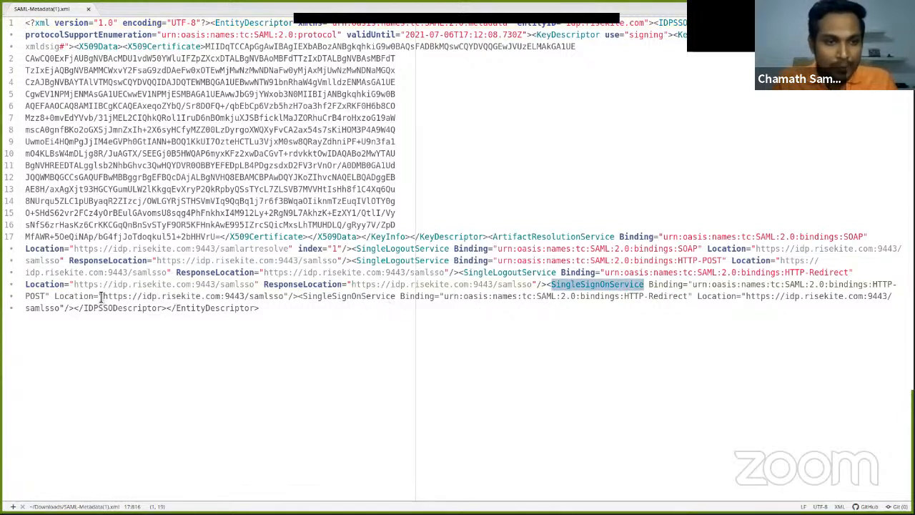
pyautogui.moveTo(104, 297); pyautogui.dragTo(286, 302)
pyautogui.hotkey('ctrl', 'c')
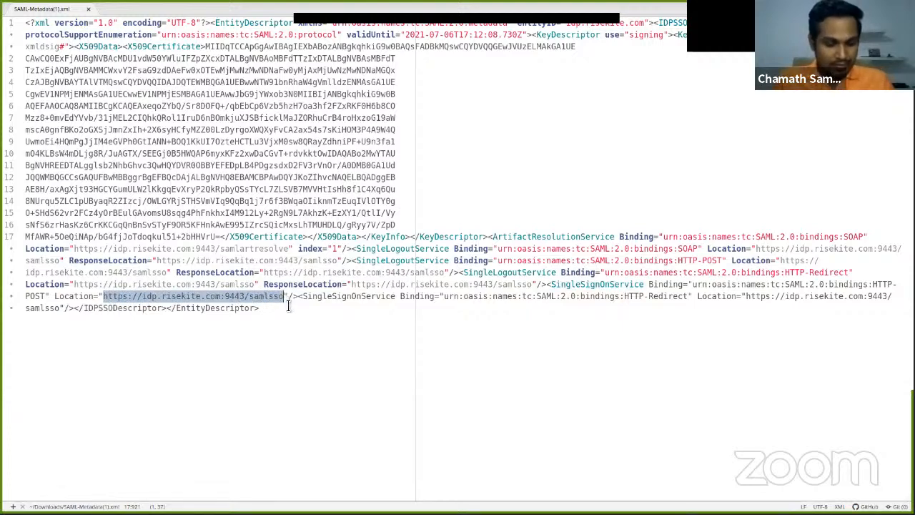
pyautogui.hotkey('alt', 'Tab')
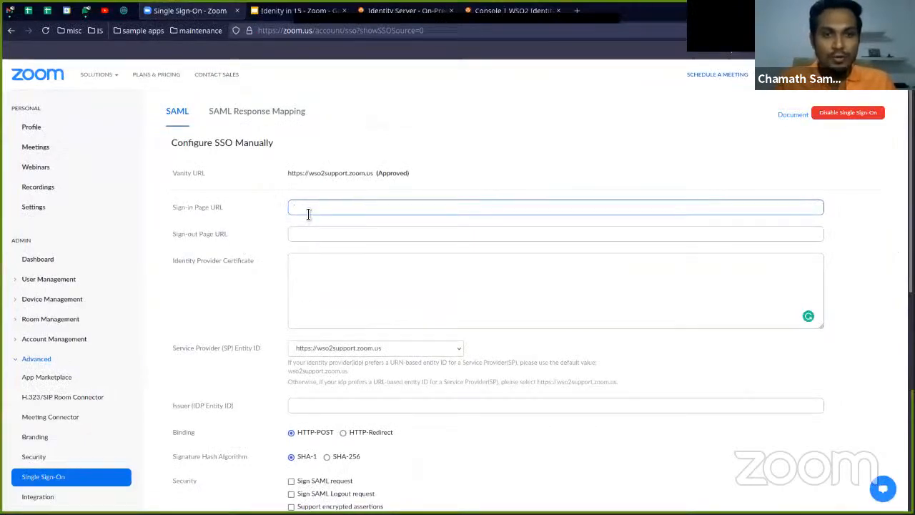
pyautogui.hotkey('ctrl', 'v')
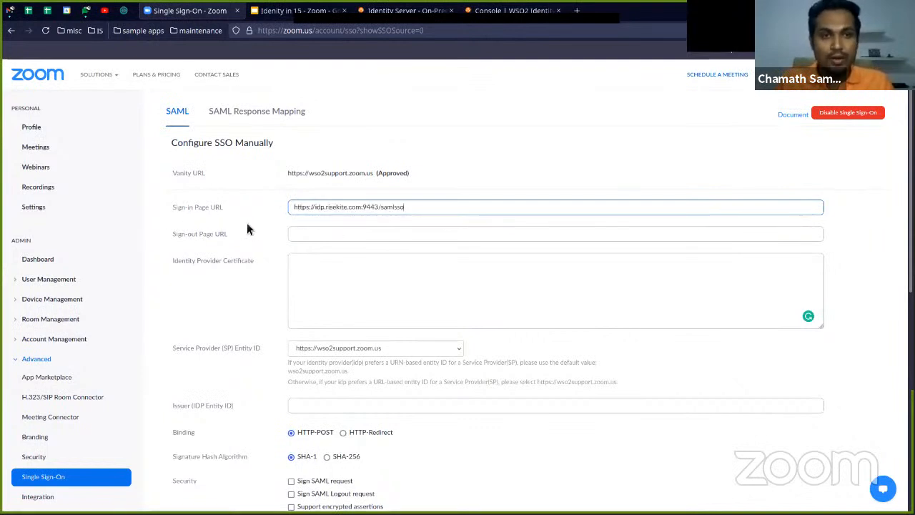
pyautogui.click(296, 234)
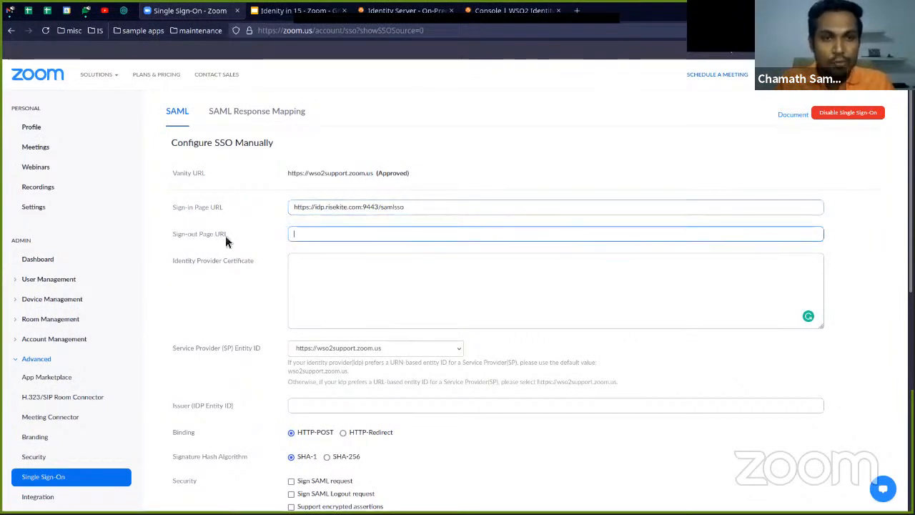
pyautogui.hotkey('alt', 'Tab')
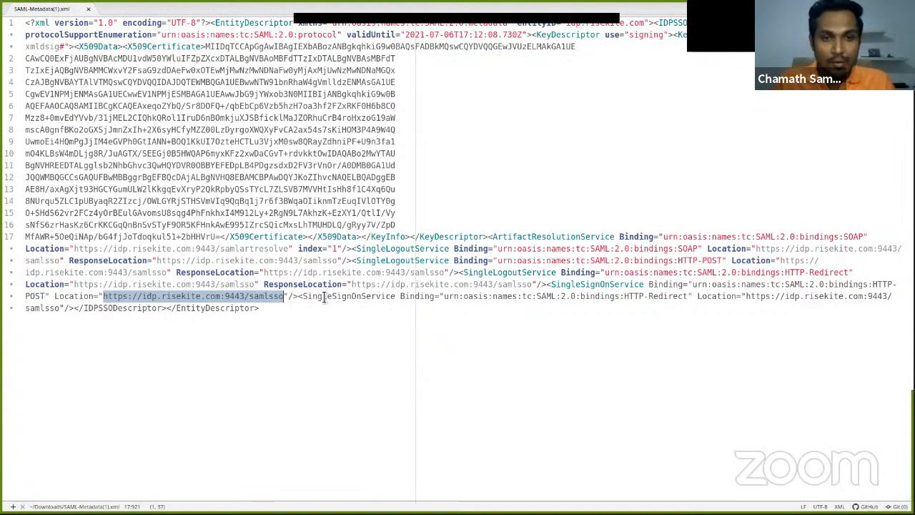
pyautogui.doubleClick(525, 273)
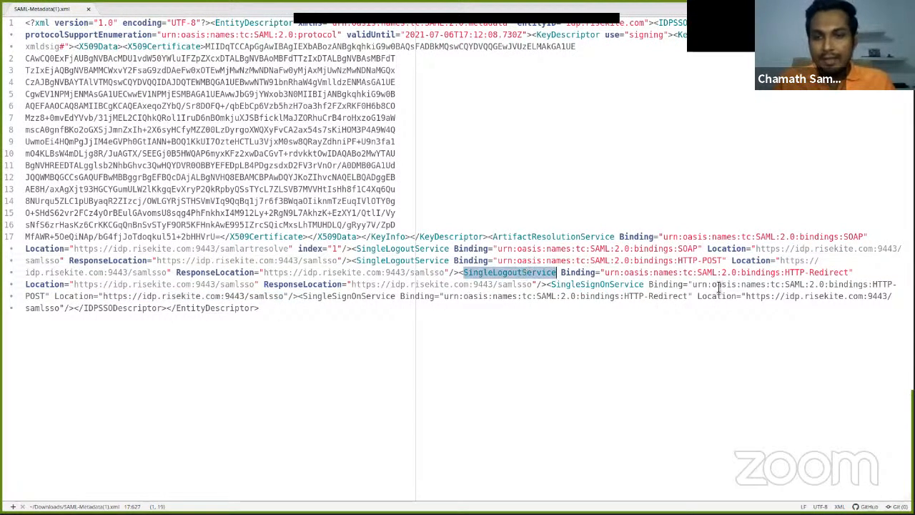
pyautogui.moveTo(76, 284); pyautogui.dragTo(252, 284)
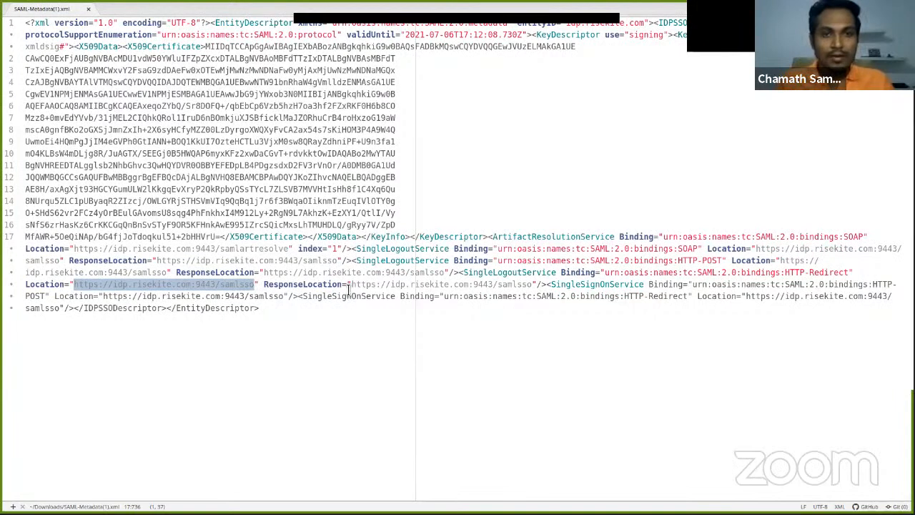
pyautogui.hotkey('alt', 'Tab')
pyautogui.hotkey('ctrl', 'v')
# Copy the X509Certificate value from the metadata file in Atom and return to Zoom's Identity Provider Certificate field in Firefox
pyautogui.click(353, 274)
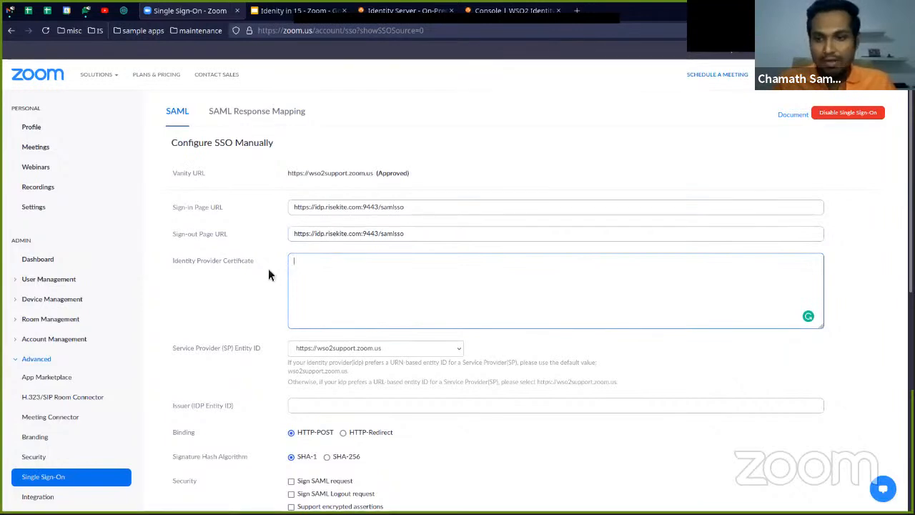
pyautogui.hotkey('alt', 'Tab')
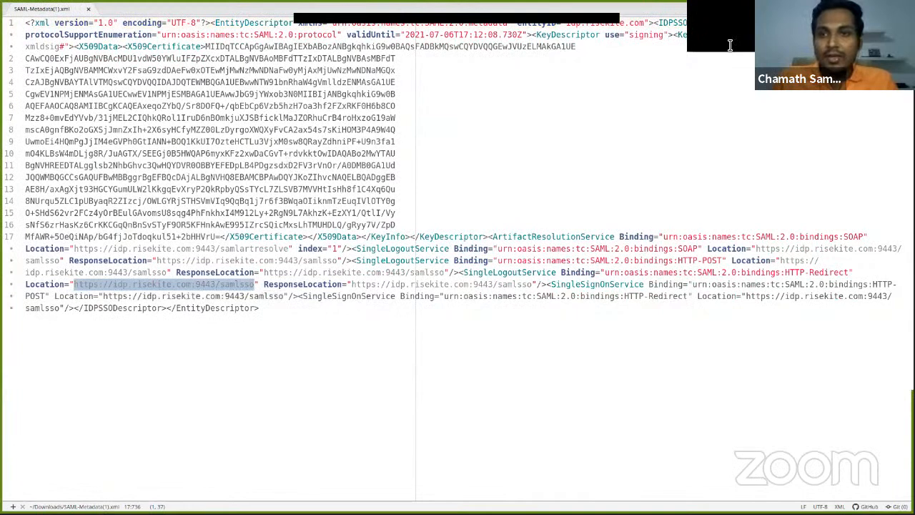
pyautogui.doubleClick(163, 47)
pyautogui.moveTo(207, 46); pyautogui.dragTo(222, 237)
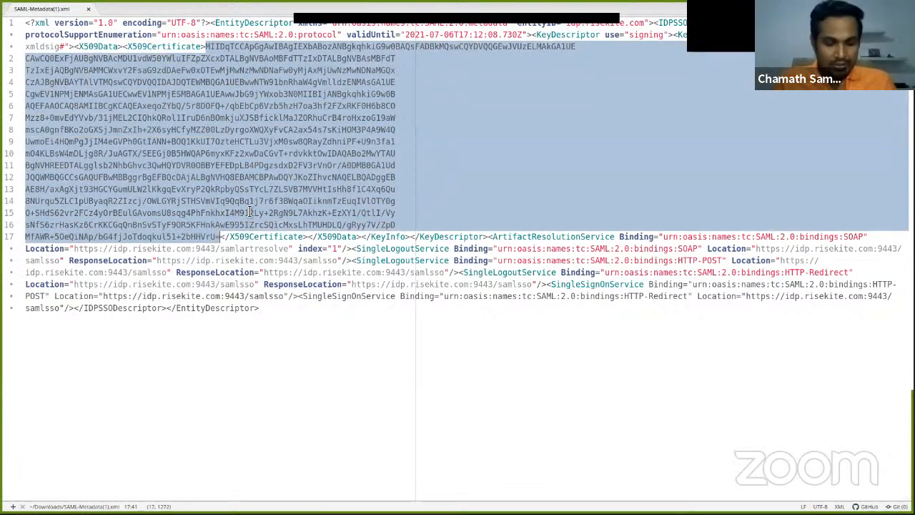
pyautogui.hotkey('alt', 'Tab')
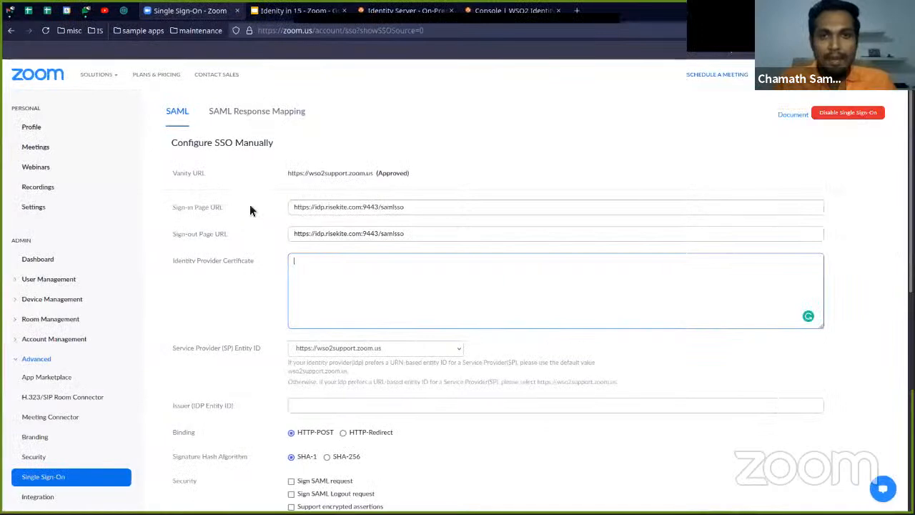
# Open SAMLTool's X.509 certificate format page in a new browser tab and format the copied certificate there
pyautogui.click(578, 12)
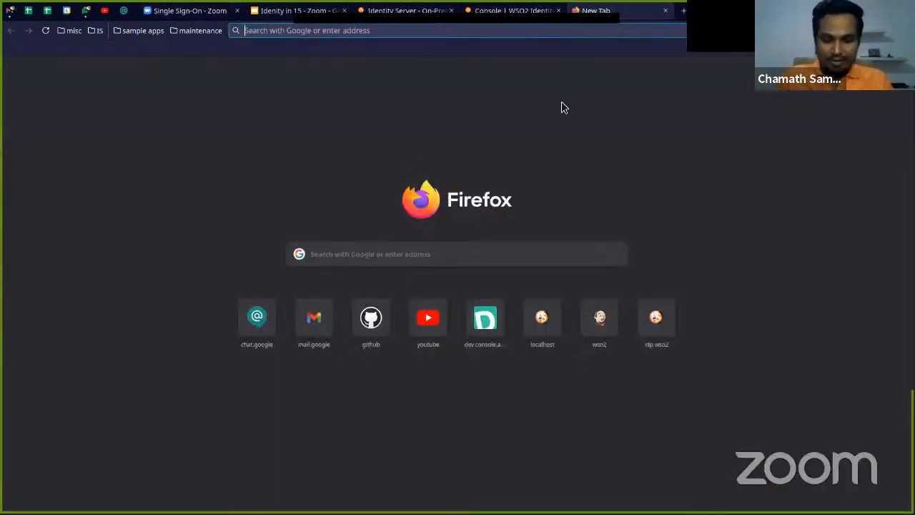
pyautogui.write('samltool')
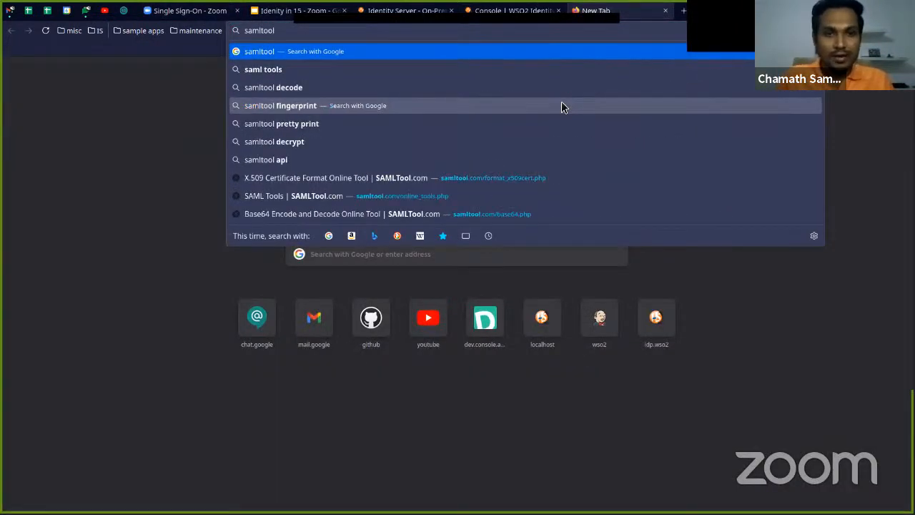
pyautogui.click(443, 179)
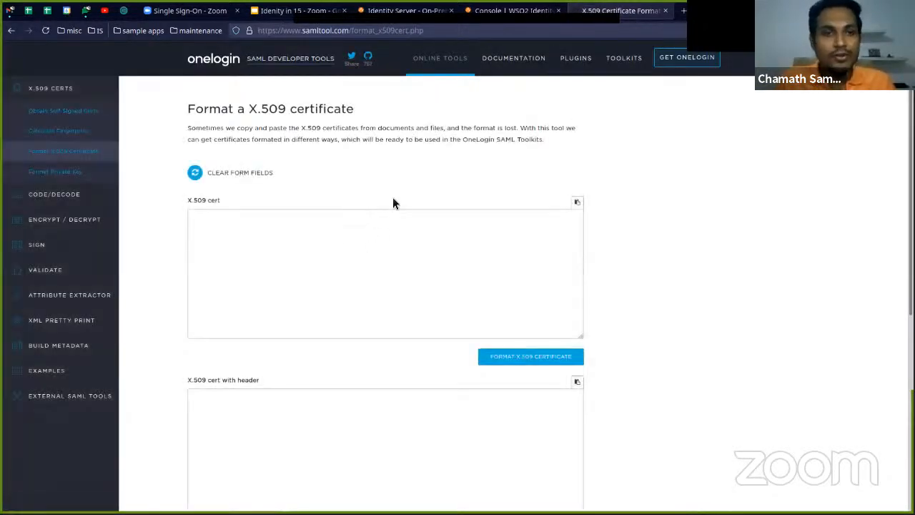
pyautogui.click(261, 233)
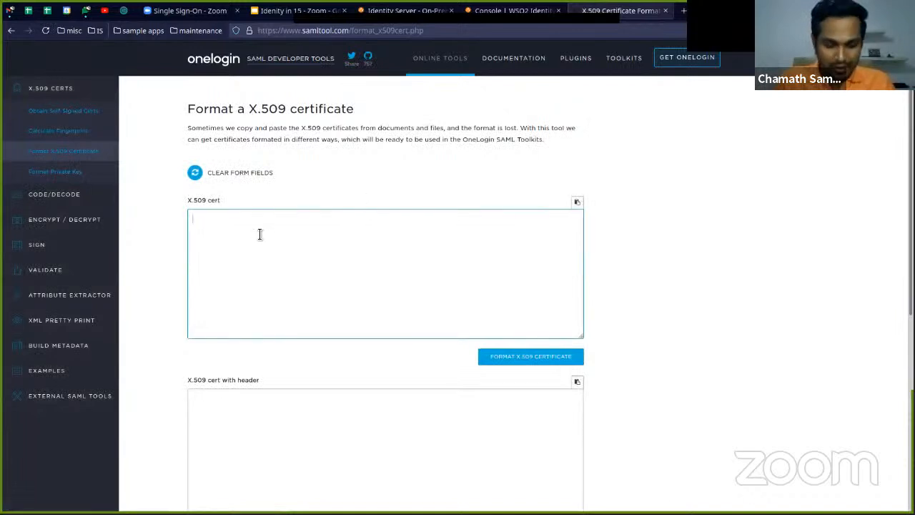
pyautogui.hotkey('ctrl', 'v')
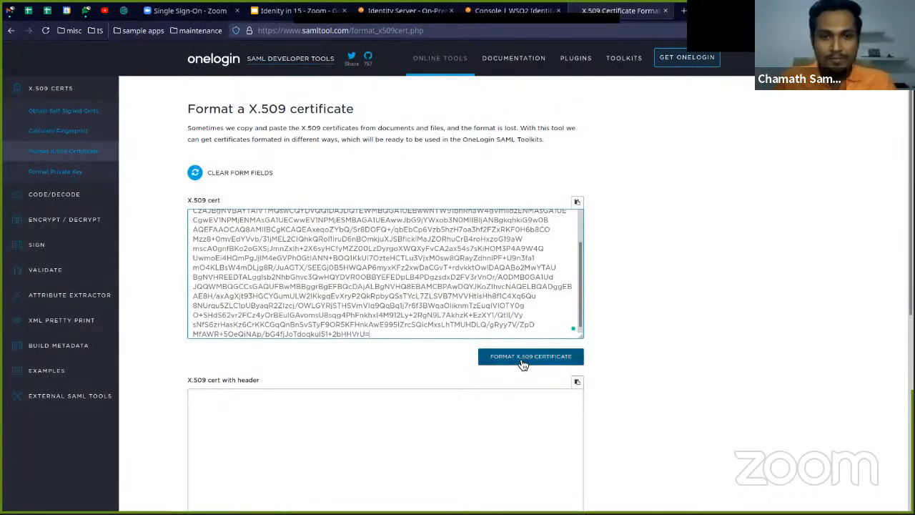
pyautogui.click(522, 361)
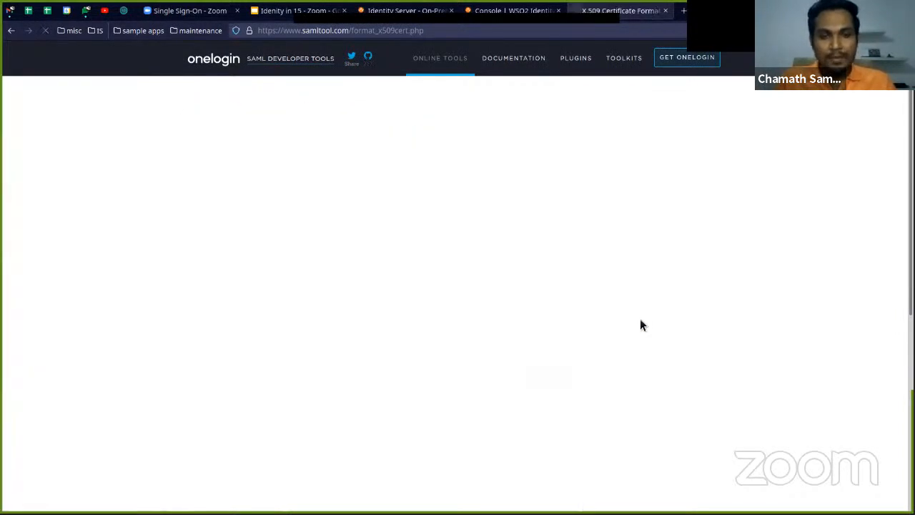
# Examine the formatted certificate with header, including its begin and end lines, and the string-format version
pyautogui.scroll(-1, 636, 328)
pyautogui.scroll(-2, 636, 328)
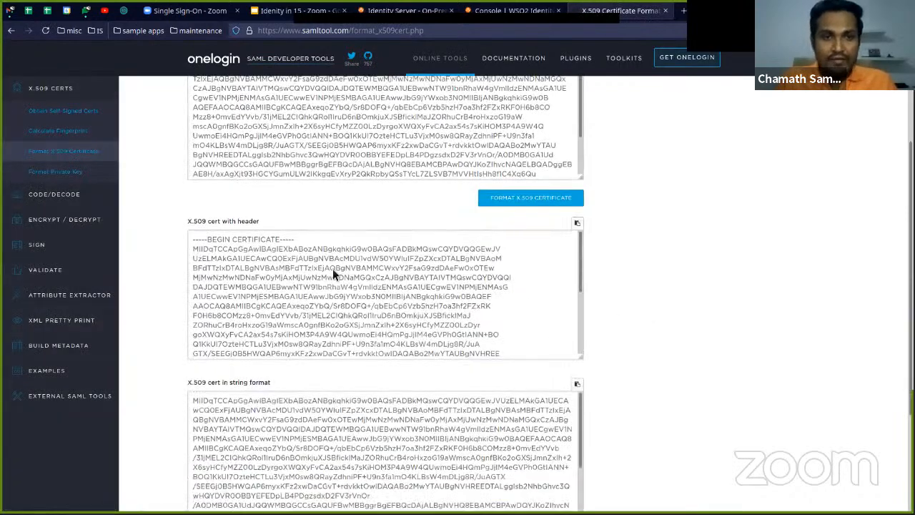
pyautogui.doubleClick(265, 238)
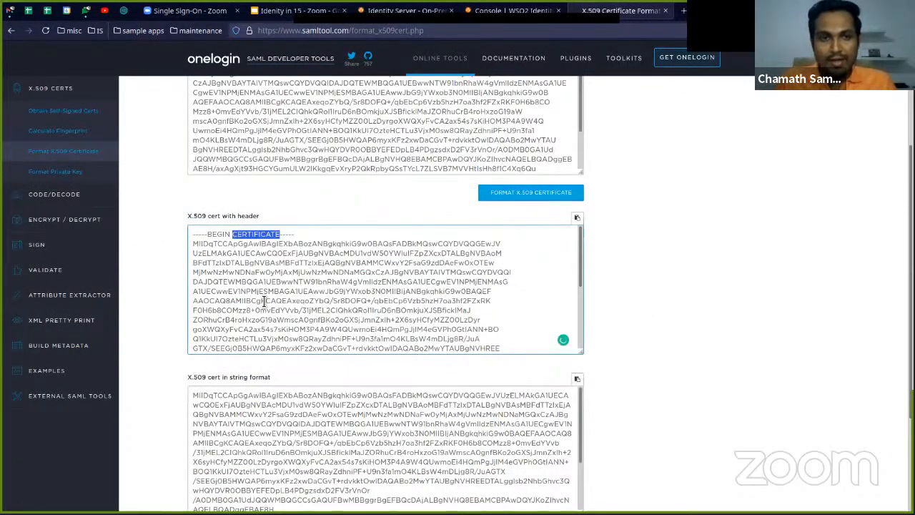
pyautogui.scroll(-3, 250, 315)
pyautogui.doubleClick(239, 338)
pyautogui.click(378, 351)
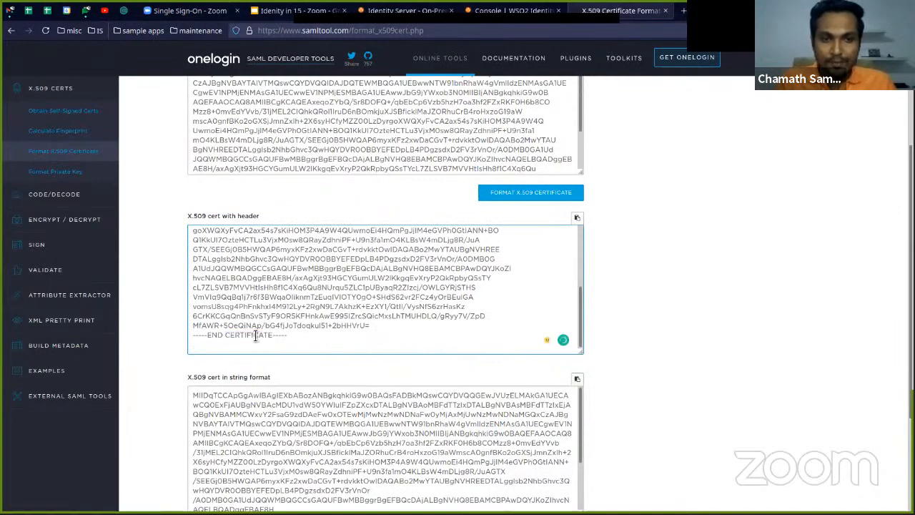
pyautogui.scroll(1, 321, 323)
pyautogui.scroll(-2, 321, 323)
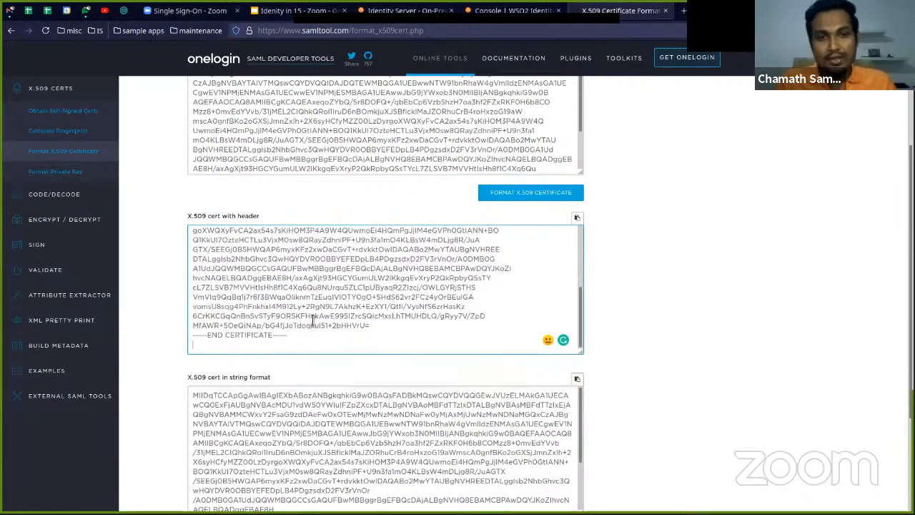
pyautogui.scroll(-3, 331, 403)
pyautogui.scroll(-2, 319, 420)
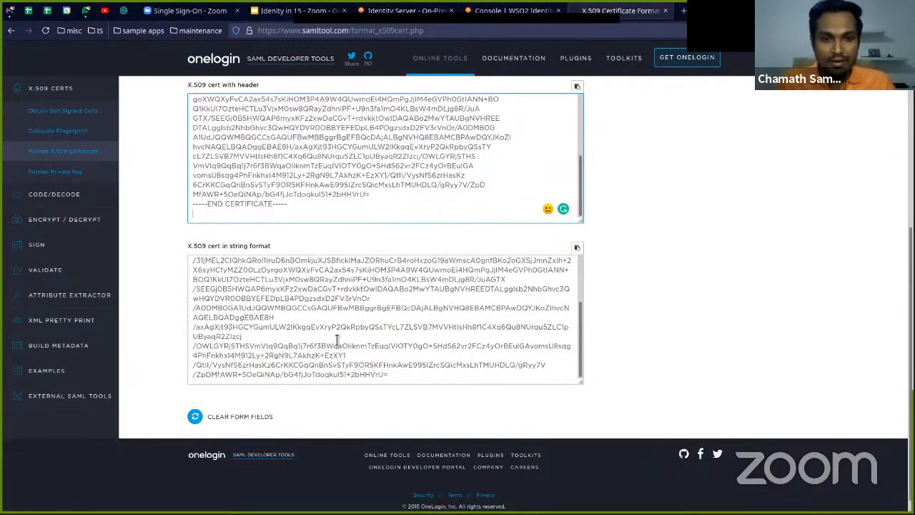
# Copy the string-format certificate into the Identity Provider Certificate field of Zoom's SAML configuration
pyautogui.tripleClick(326, 351)
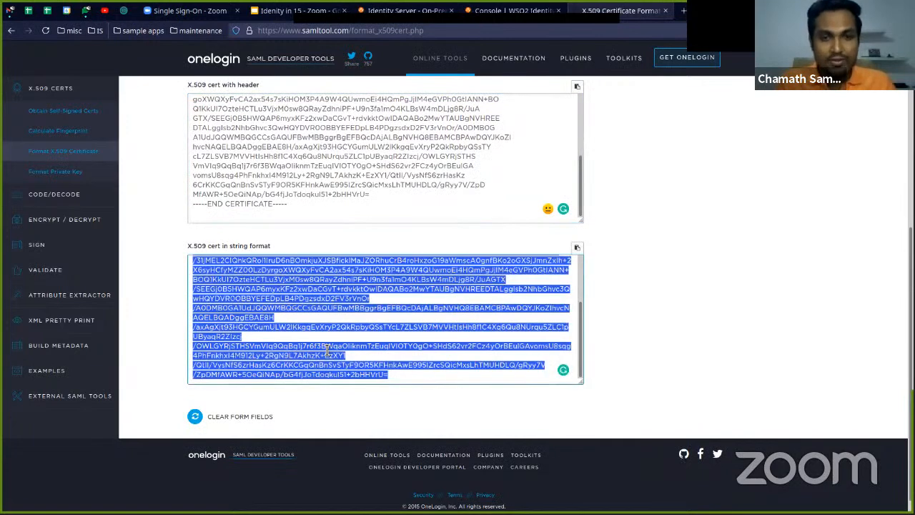
pyautogui.click(678, 200)
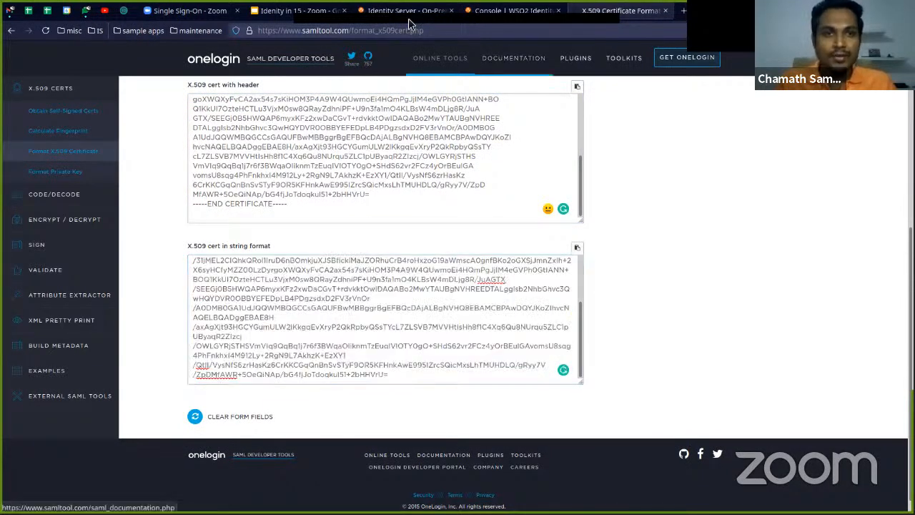
pyautogui.click(206, 15)
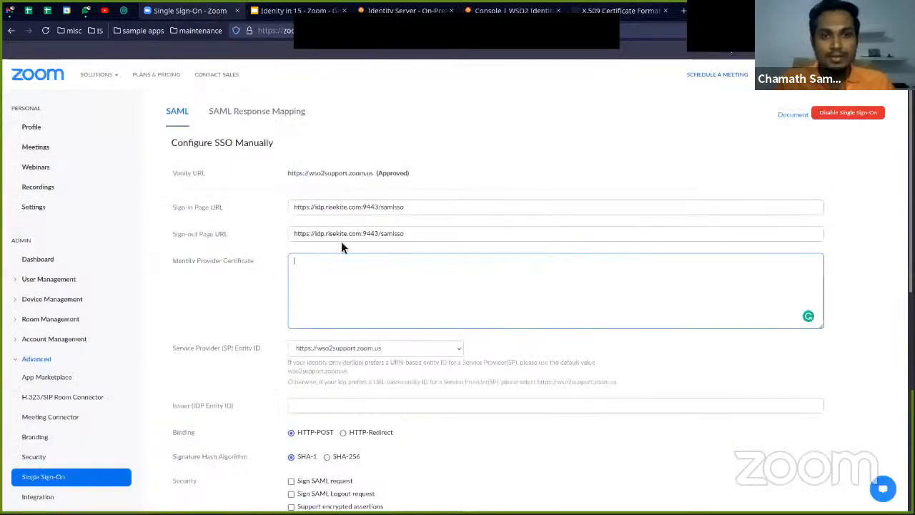
pyautogui.click(348, 265)
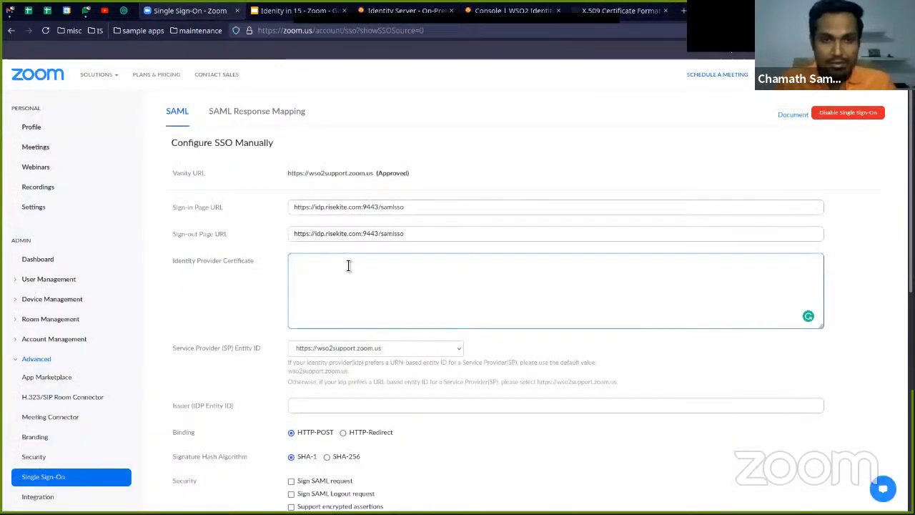
pyautogui.hotkey('ctrl', 'v')
pyautogui.scroll(-3, 257, 304)
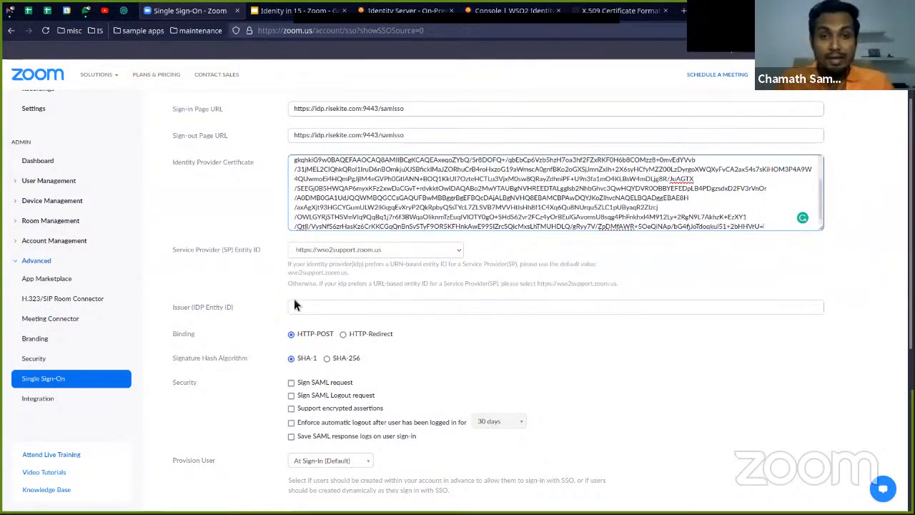
# Copy the entityID idp.risekite.com from the metadata file in Atom into Zoom's Issuer (IDP Entity ID) field
pyautogui.hotkey('alt', 'Tab')
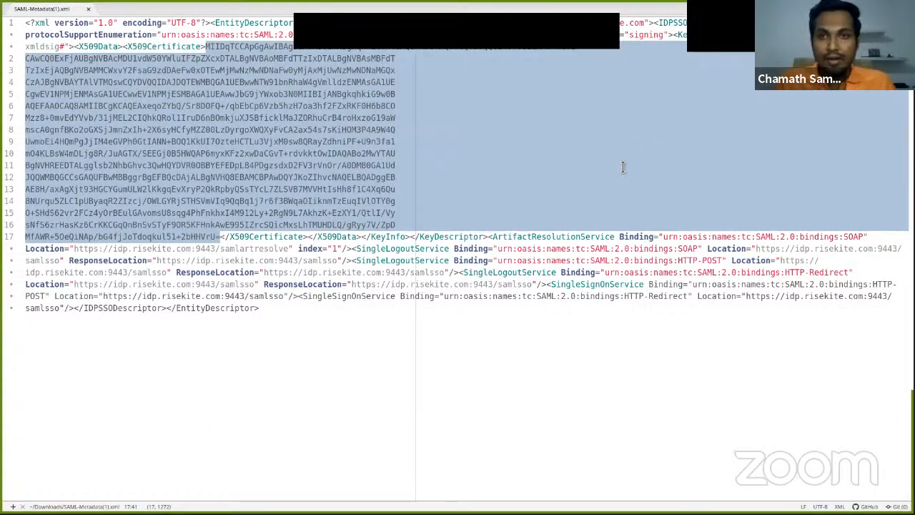
pyautogui.hotkey('ctrl', '=')
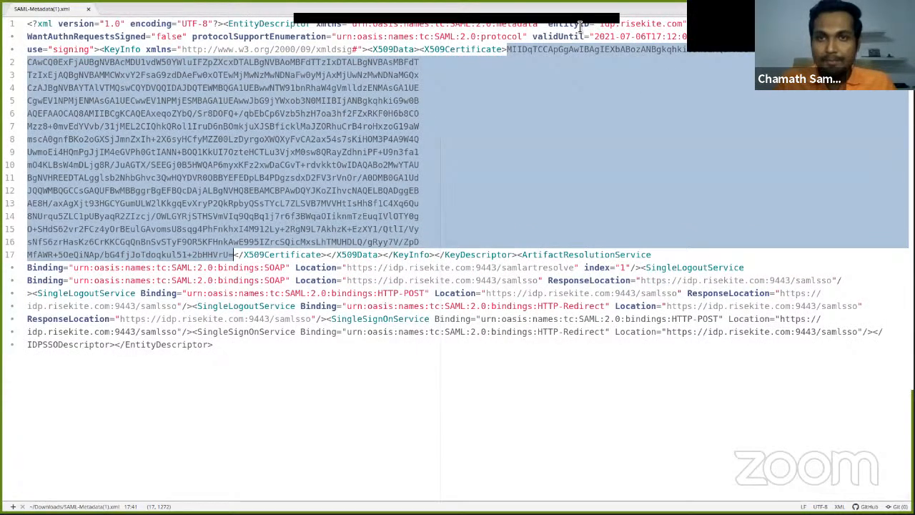
pyautogui.click(619, 36)
pyautogui.moveTo(601, 25); pyautogui.dragTo(684, 26)
pyautogui.hotkey('ctrl', 'c')
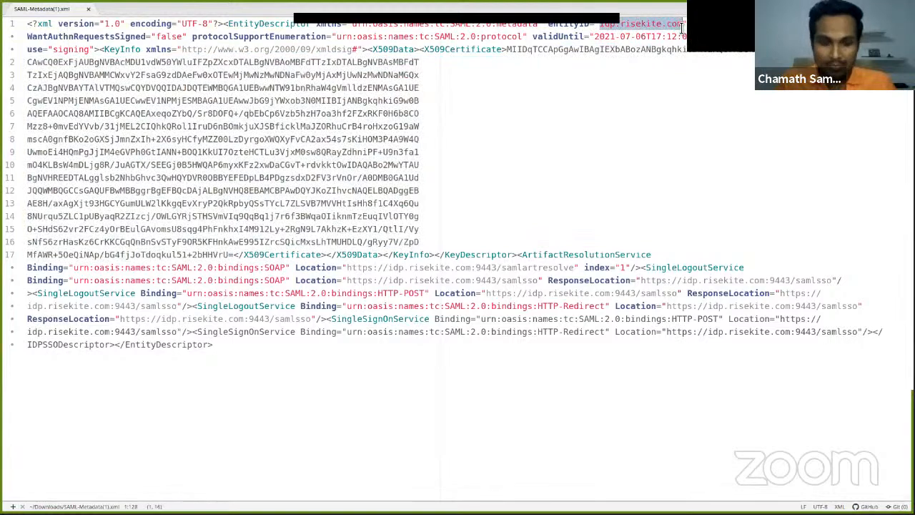
pyautogui.hotkey('alt', 'Tab')
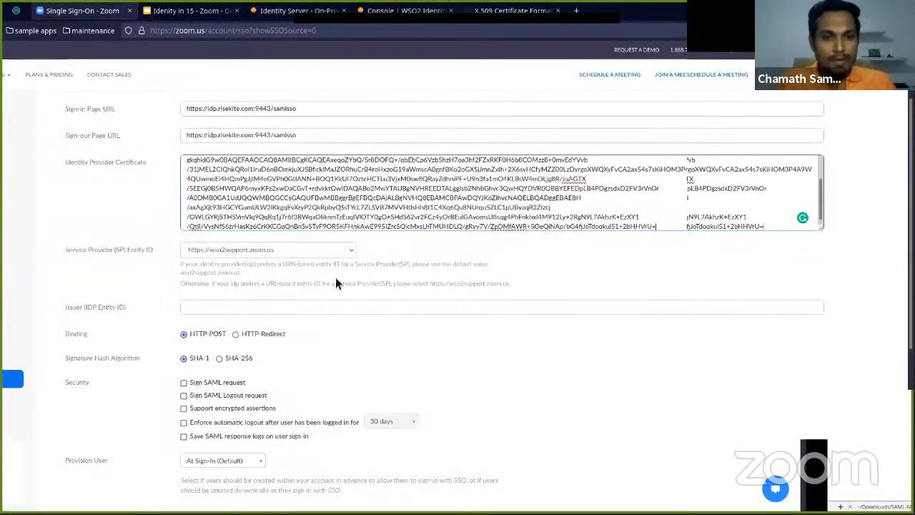
pyautogui.click(308, 311)
pyautogui.hotkey('ctrl', 'v')
# Enable the Sign SAML request and Sign SAML Logout request security options
pyautogui.scroll(-2, 434, 327)
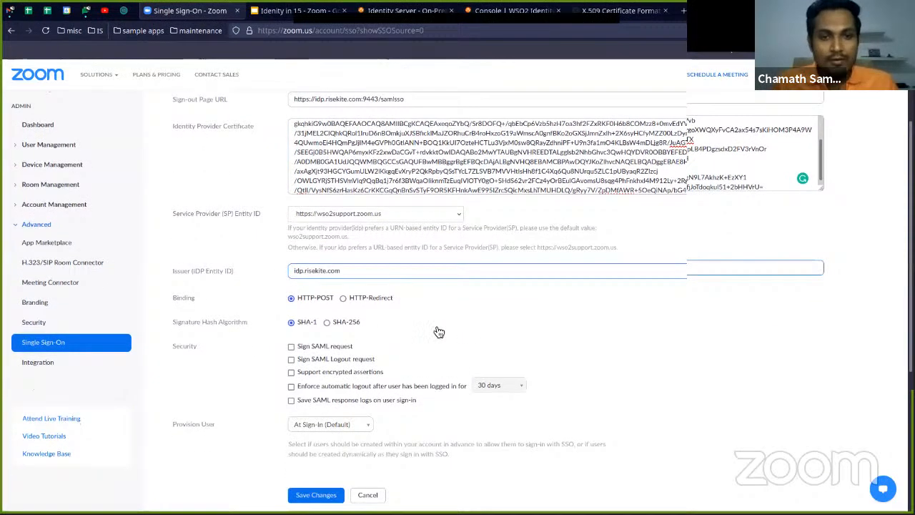
pyautogui.scroll(3, 429, 307)
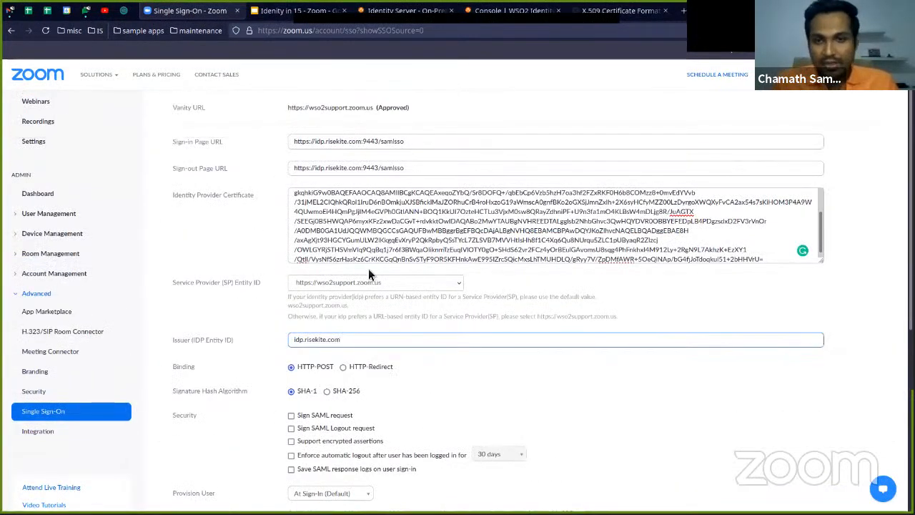
pyautogui.scroll(-3, 367, 271)
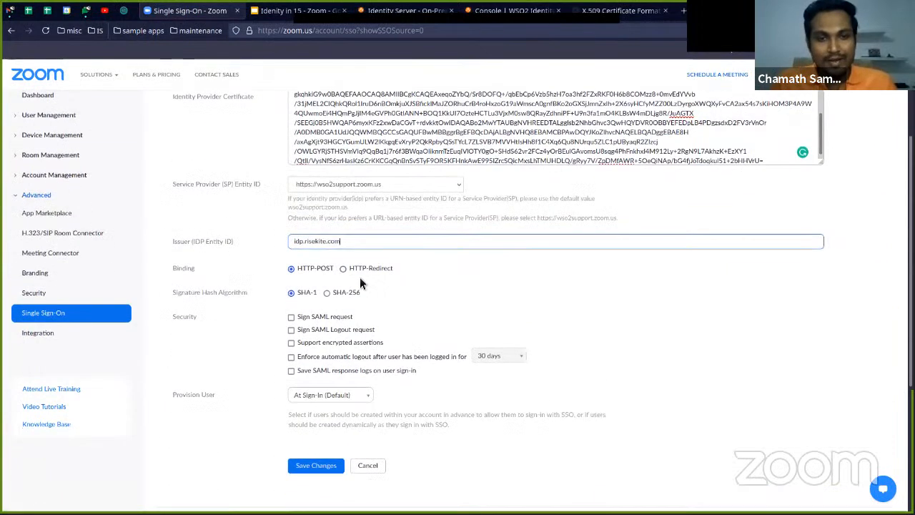
pyautogui.click(292, 318)
pyautogui.click(292, 400)
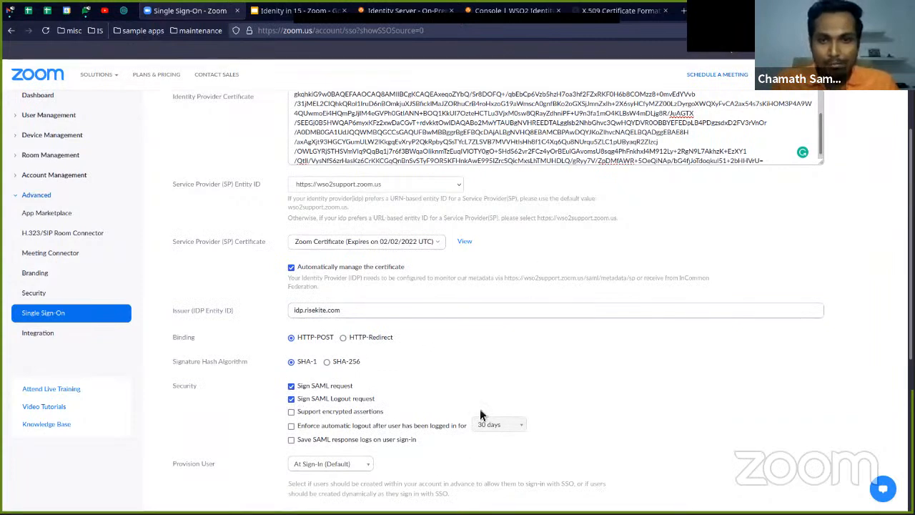
# Open the details of the Service Provider certificate and look through its Base64 content
pyautogui.scroll(-3, 463, 384)
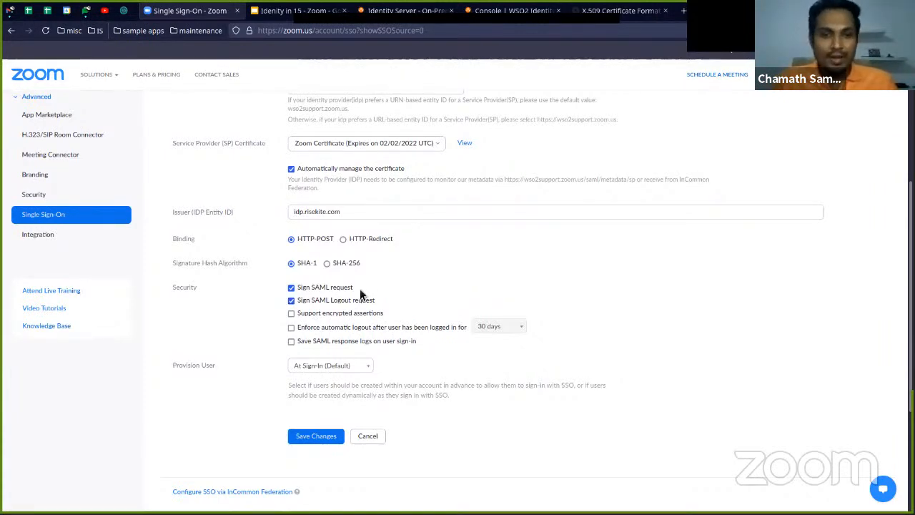
pyautogui.scroll(2, 374, 286)
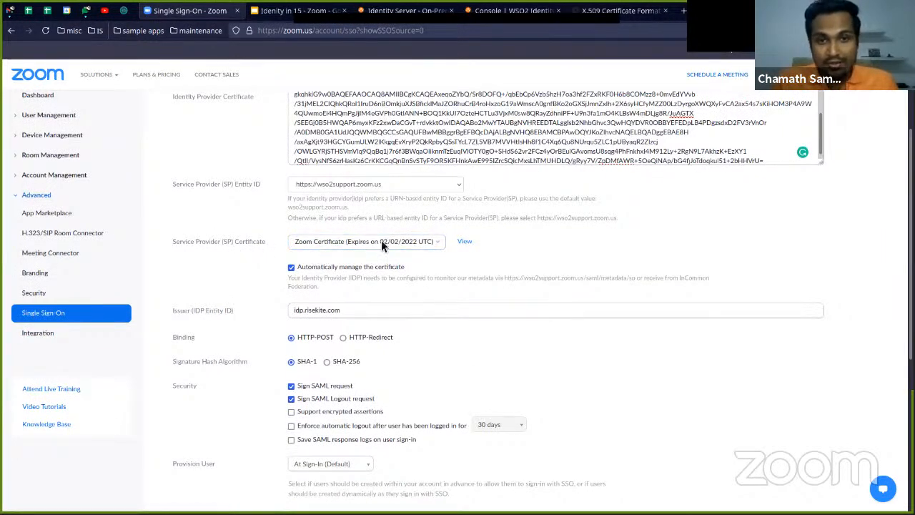
pyautogui.click(468, 245)
pyautogui.scroll(-3, 462, 290)
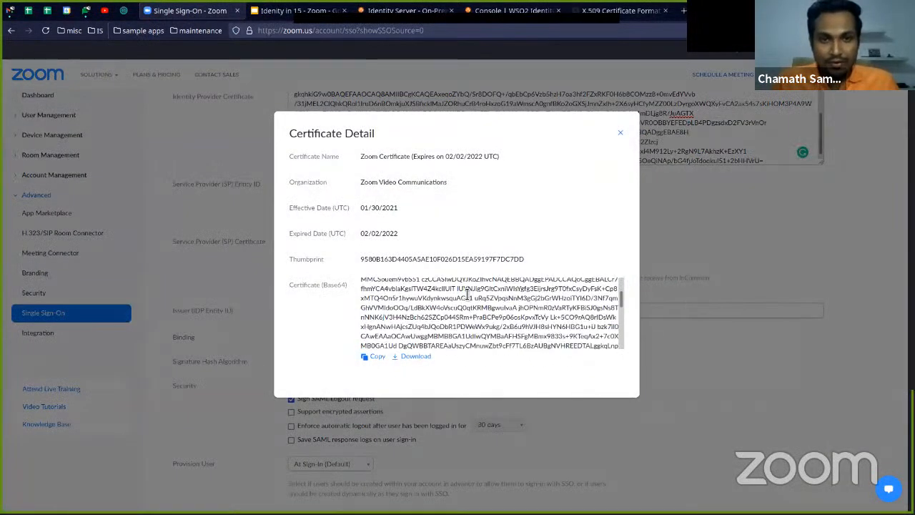
# Copy the Base64 content of the Zoom service provider certificate and close its details
pyautogui.scroll(3, 545, 331)
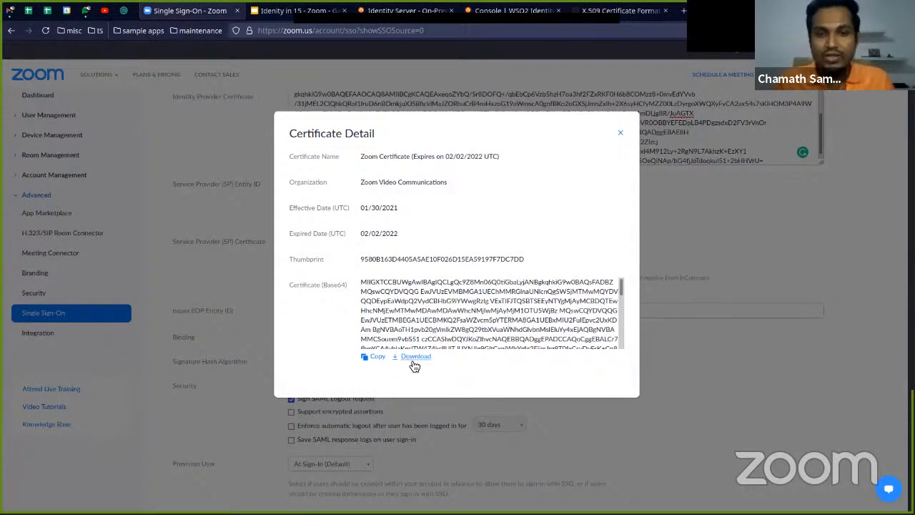
pyautogui.scroll(-5, 499, 304)
pyautogui.scroll(5, 499, 304)
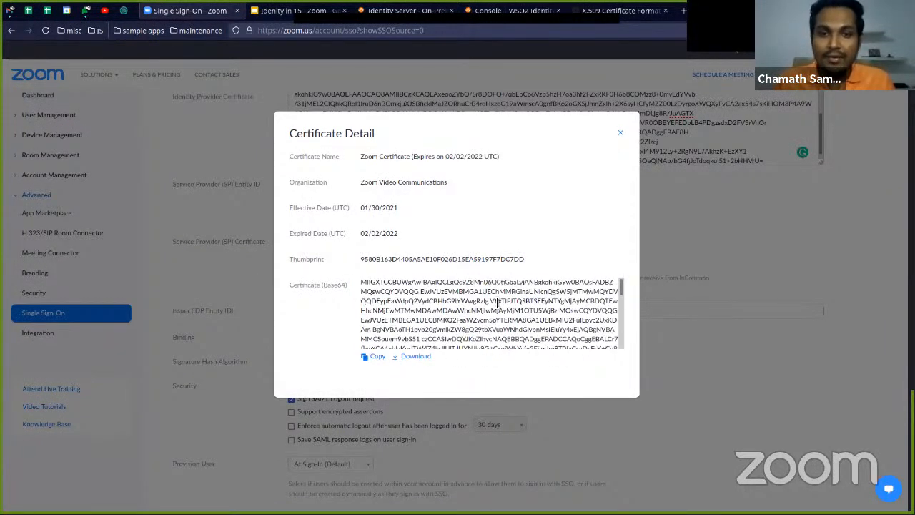
pyautogui.click(378, 359)
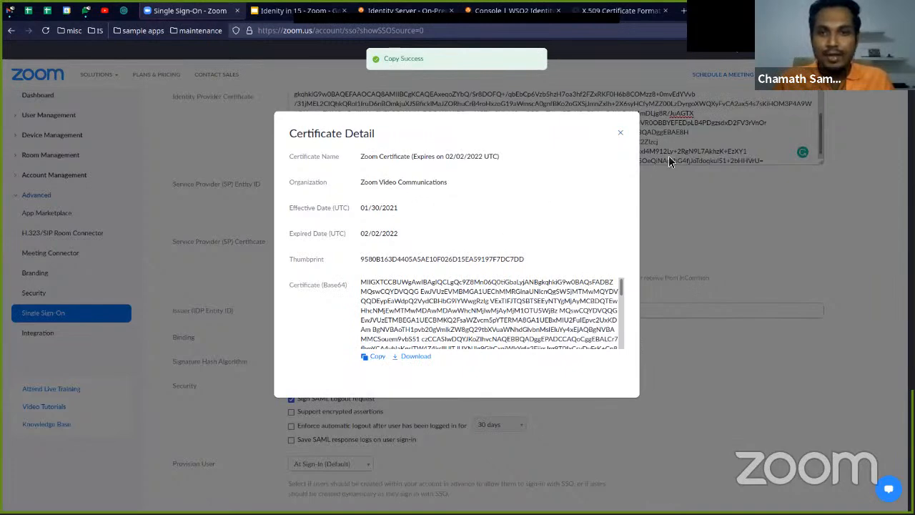
pyautogui.click(621, 134)
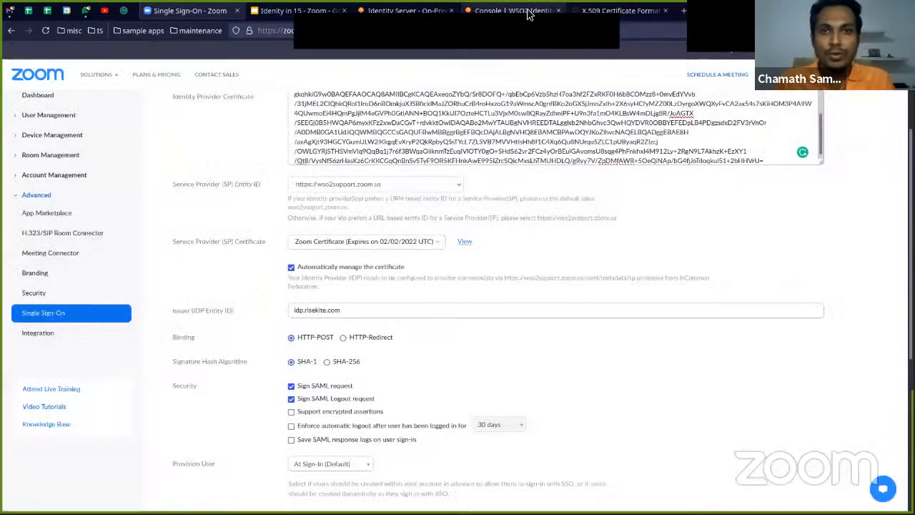
# In the WSO2 console, set the IdentityIn15-Zoom application's certificate type to Provide certificate and paste the copied Zoom certificate as its value
pyautogui.click(533, 11)
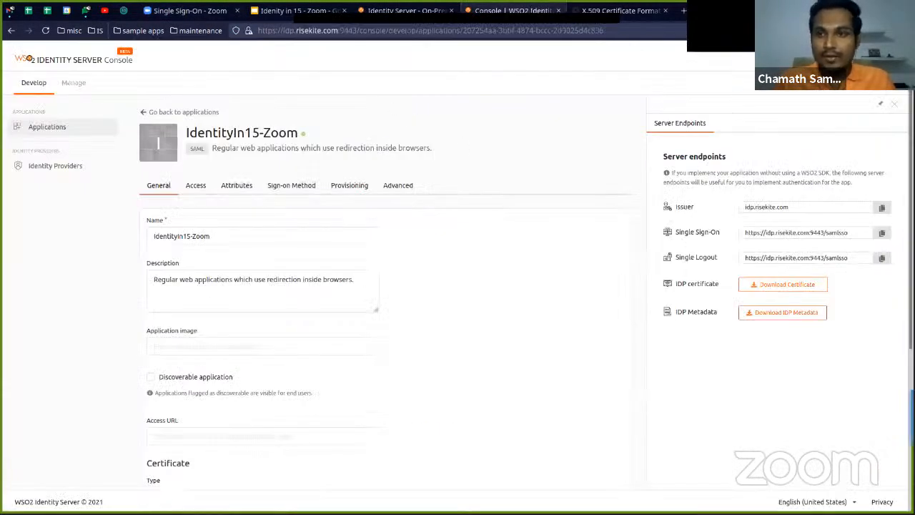
pyautogui.click(895, 106)
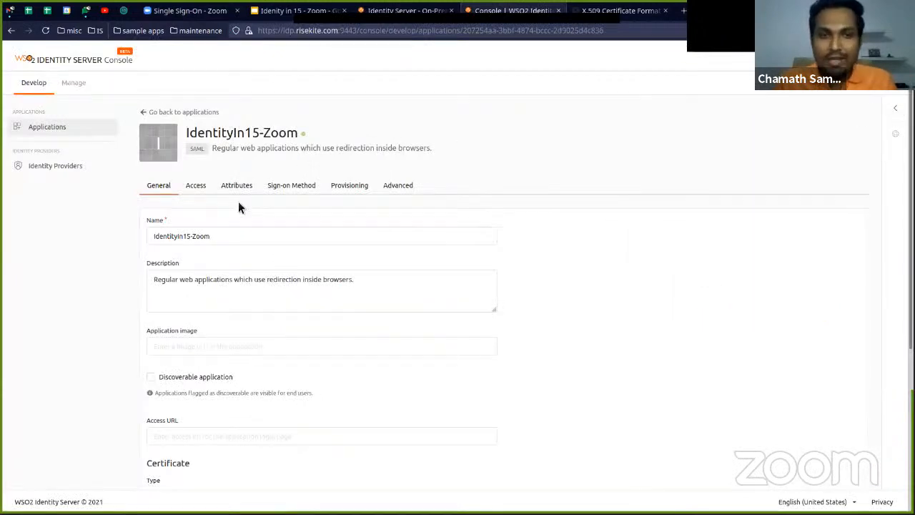
pyautogui.scroll(-4, 180, 245)
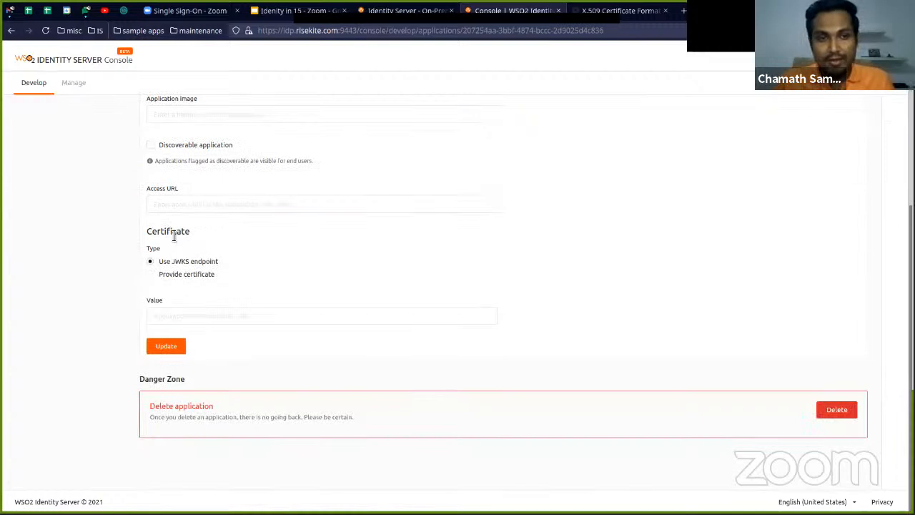
pyautogui.click(152, 275)
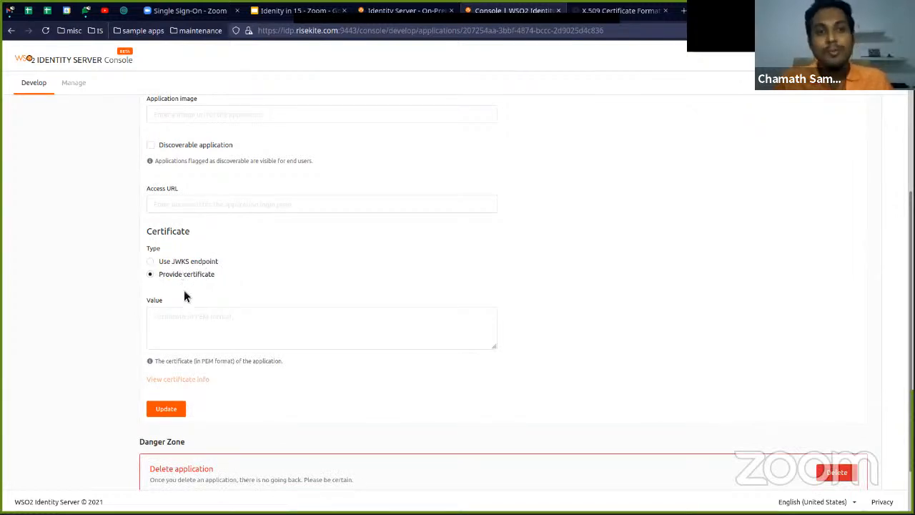
pyautogui.click(182, 317)
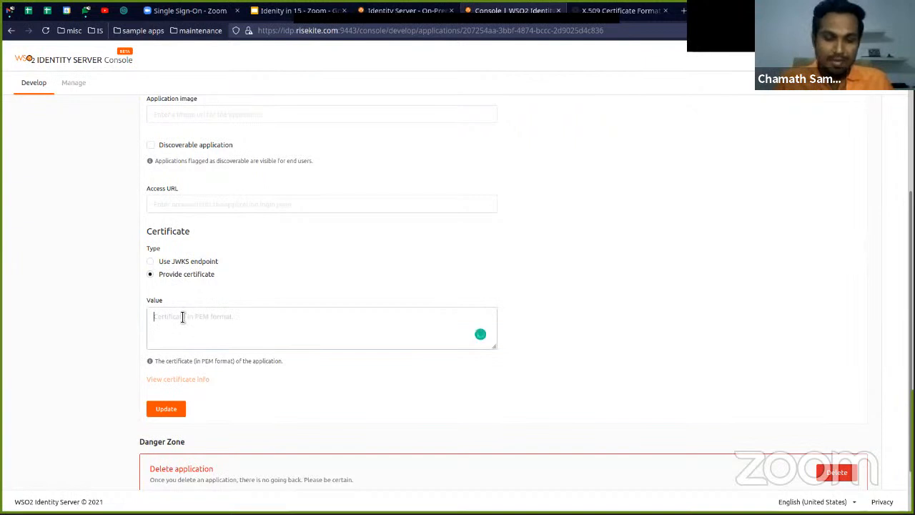
pyautogui.hotkey('ctrl', 'v')
pyautogui.scroll(-2, 301, 385)
pyautogui.scroll(3, 301, 385)
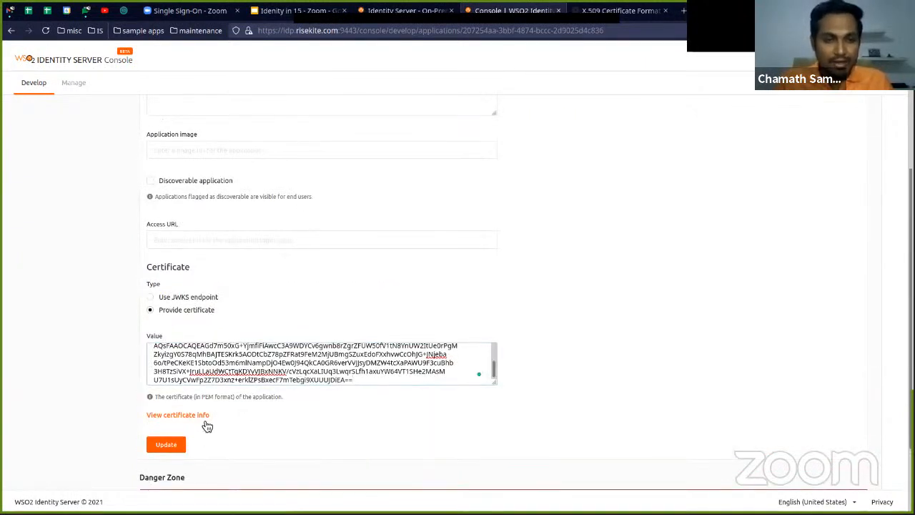
# Check the pasted certificate's info and save the application's general settings
pyautogui.click(203, 415)
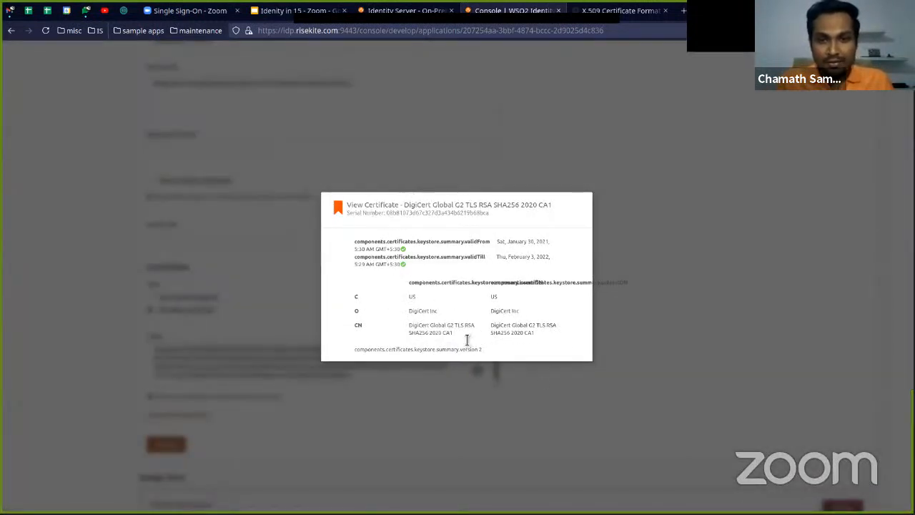
pyautogui.click(622, 341)
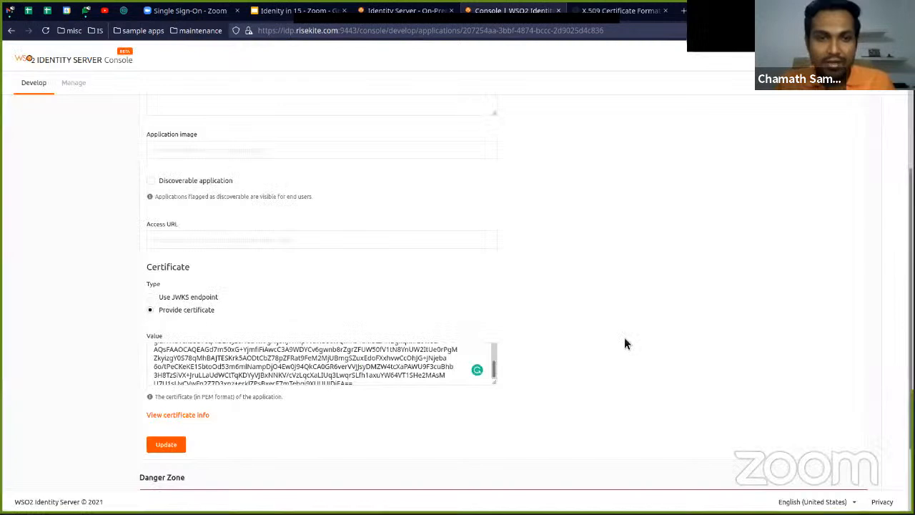
pyautogui.scroll(-2, 541, 342)
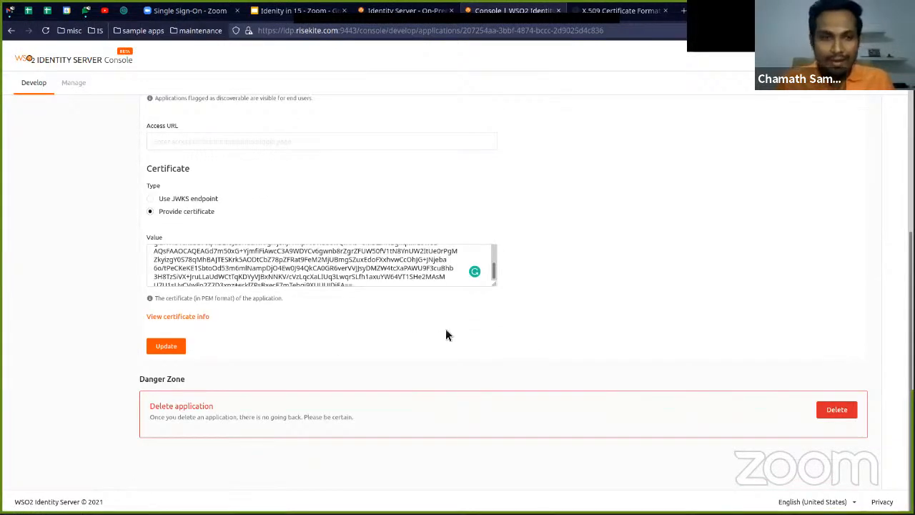
pyautogui.scroll(4, 290, 315)
pyautogui.scroll(-4, 282, 325)
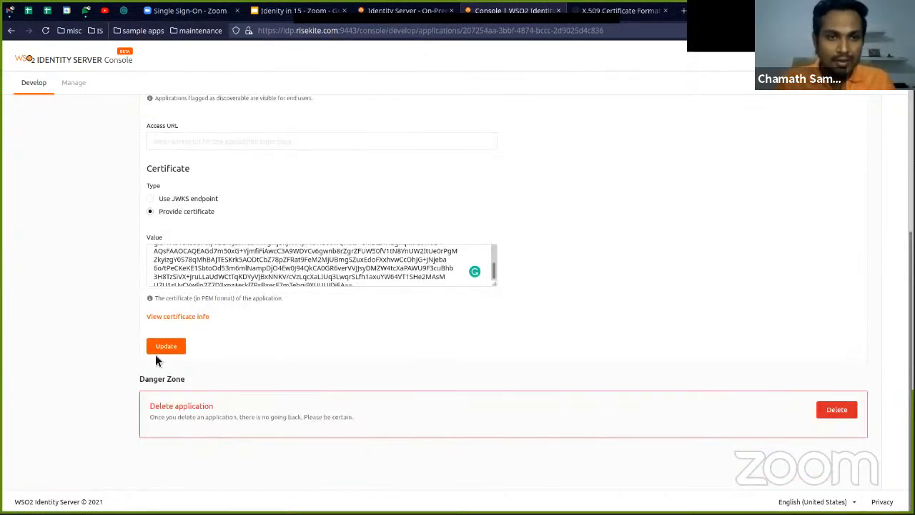
pyautogui.click(171, 350)
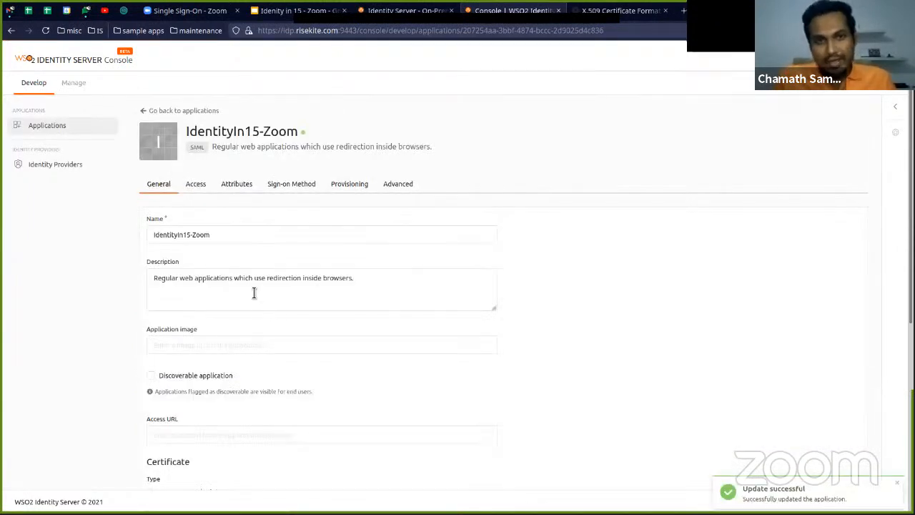
# Enable request signature validation in the SAML access configuration of the IdentityIn15-Zoom application
pyautogui.click(199, 187)
pyautogui.click(321, 251)
pyautogui.scroll(-3, 290, 311)
pyautogui.scroll(-3, 288, 308)
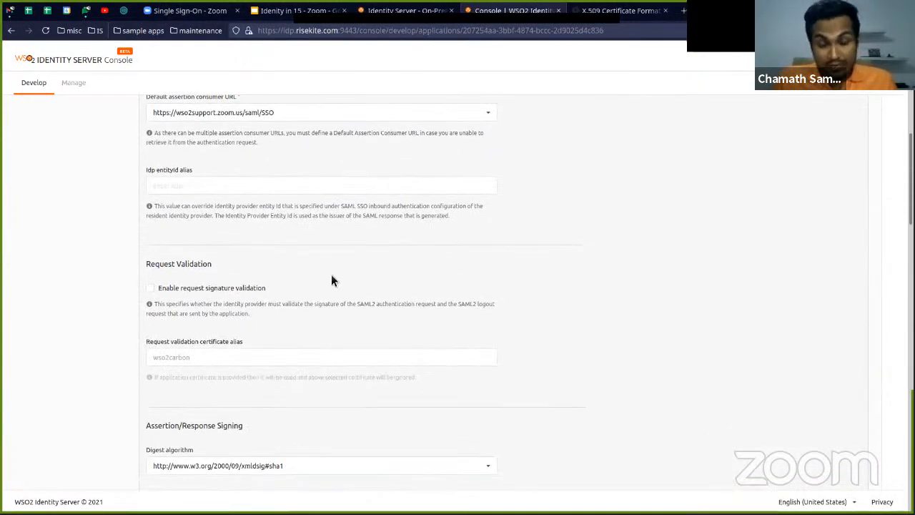
pyautogui.click(150, 288)
# Set the request validation certificate alias to digicertglobalrootg2
pyautogui.scroll(-1, 214, 310)
pyautogui.click(235, 293)
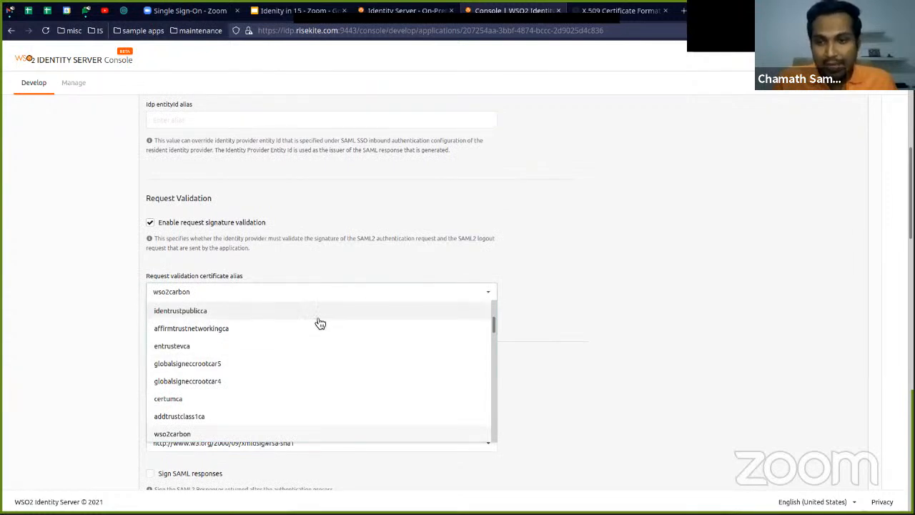
pyautogui.click(345, 272)
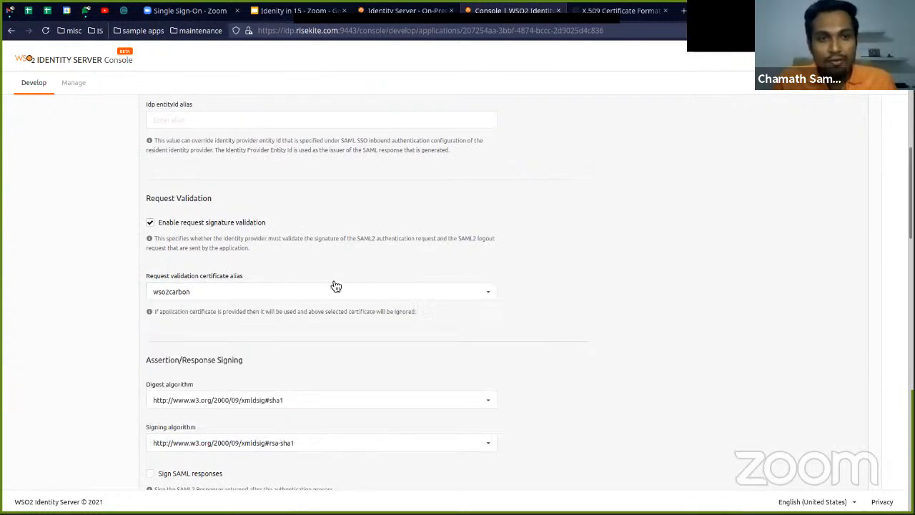
pyautogui.click(326, 297)
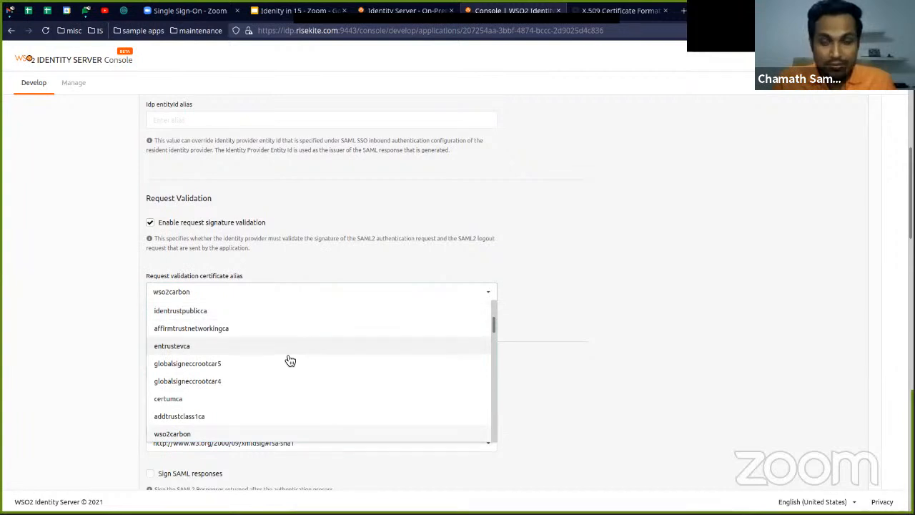
pyautogui.scroll(-5, 288, 360)
pyautogui.scroll(-1, 283, 367)
pyautogui.click(277, 379)
# Compare the application's digest and signing algorithms with the Signature Hash Algorithm in Zoom's SAML settings
pyautogui.scroll(-3, 289, 361)
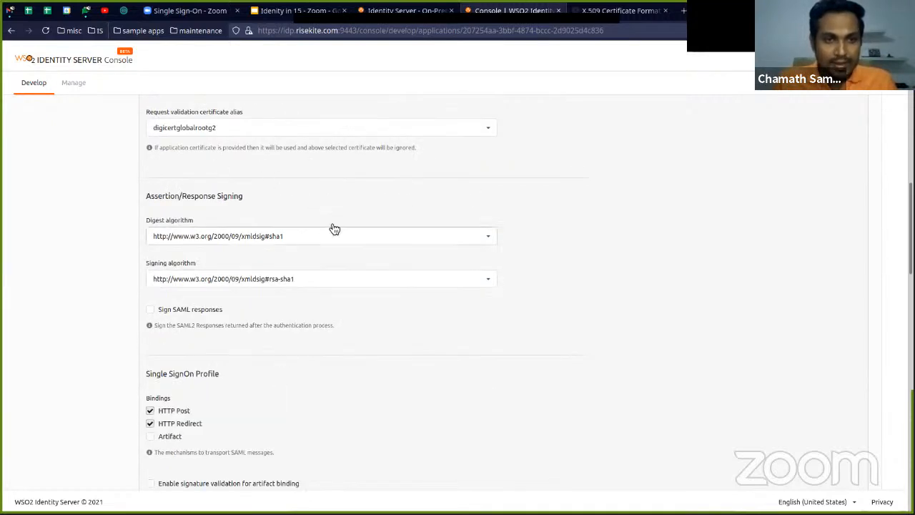
pyautogui.scroll(-1, 394, 322)
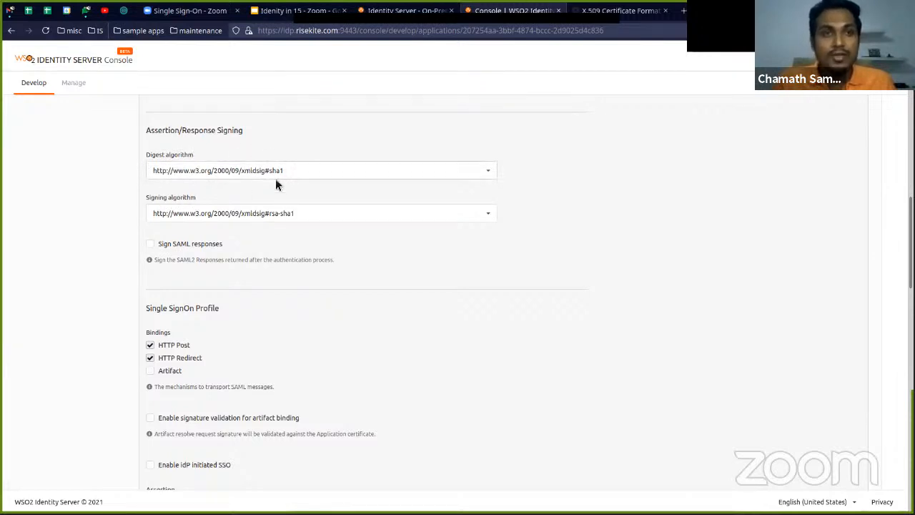
pyautogui.click(228, 11)
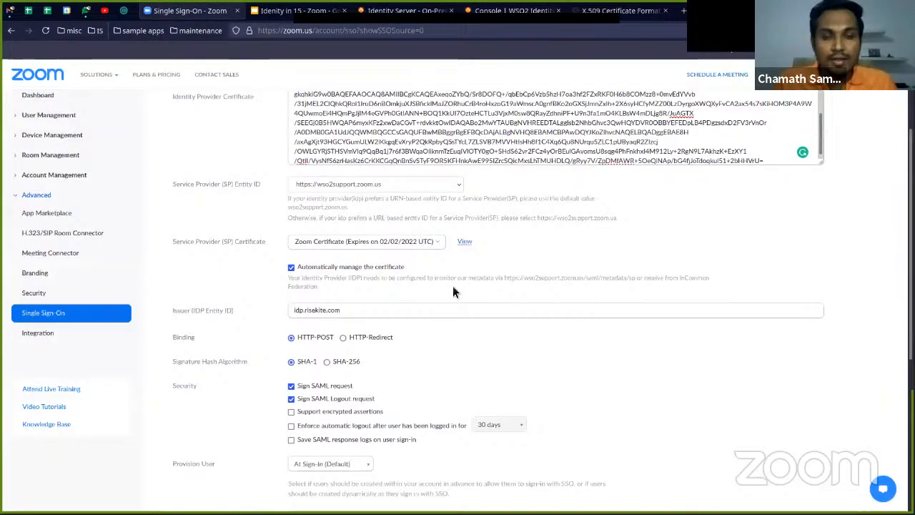
pyautogui.scroll(-2, 477, 340)
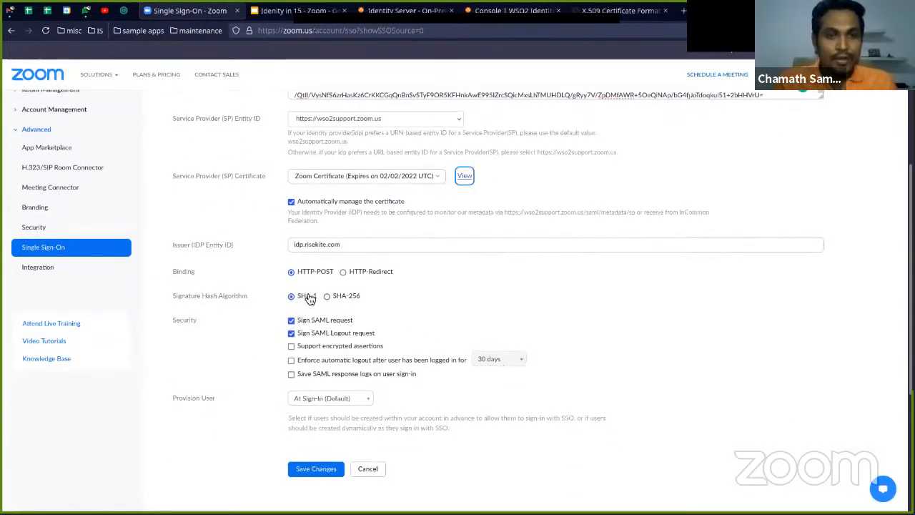
pyautogui.hotkey('ctrl', 'Tab')
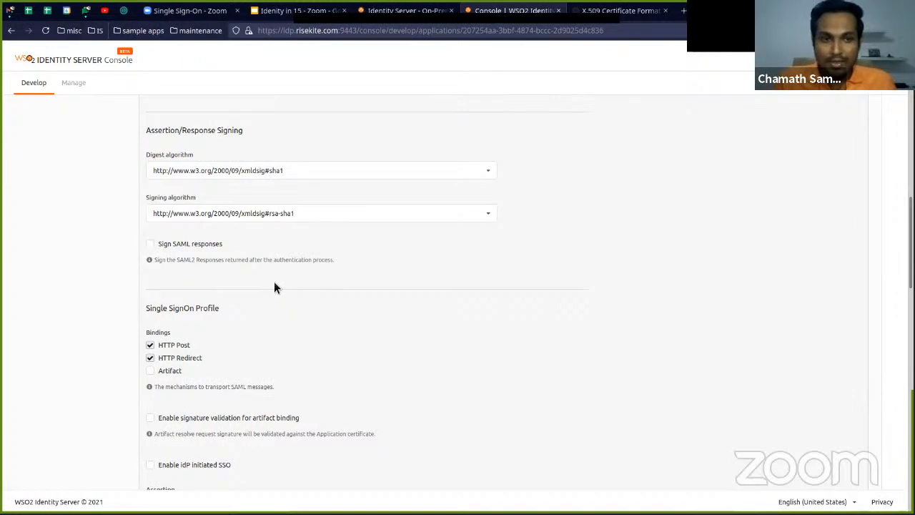
# Save the updated SAML protocol configuration of the application in the WSO2 console
pyautogui.scroll(-5, 275, 286)
pyautogui.scroll(-20, 348, 338)
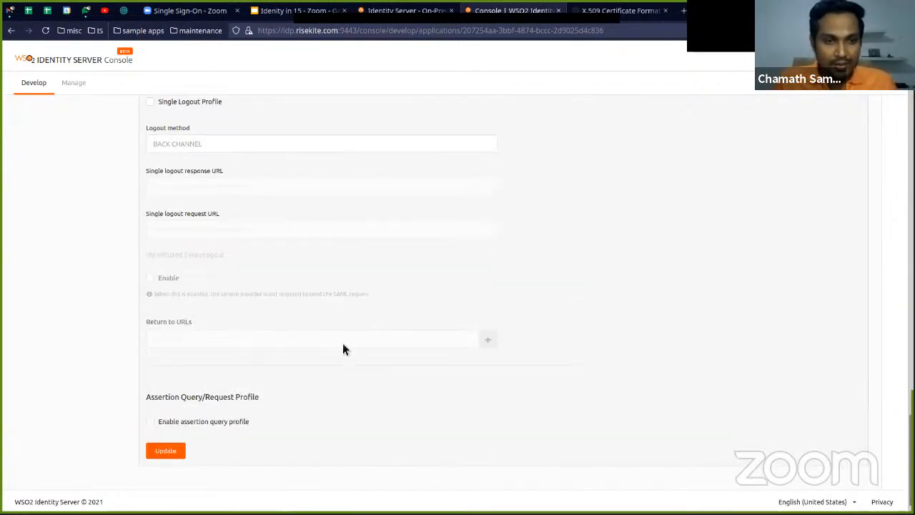
pyautogui.scroll(-1, 342, 343)
pyautogui.scroll(4, 288, 372)
pyautogui.scroll(-4, 288, 373)
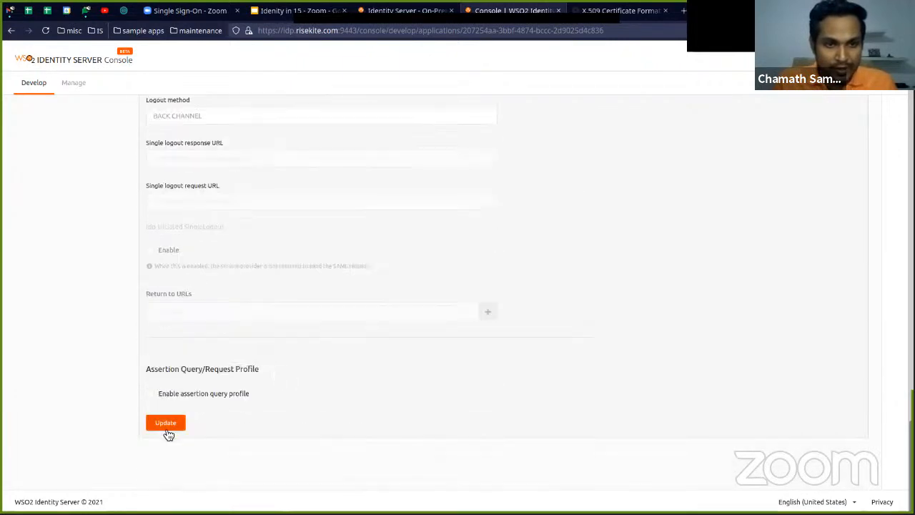
pyautogui.click(169, 428)
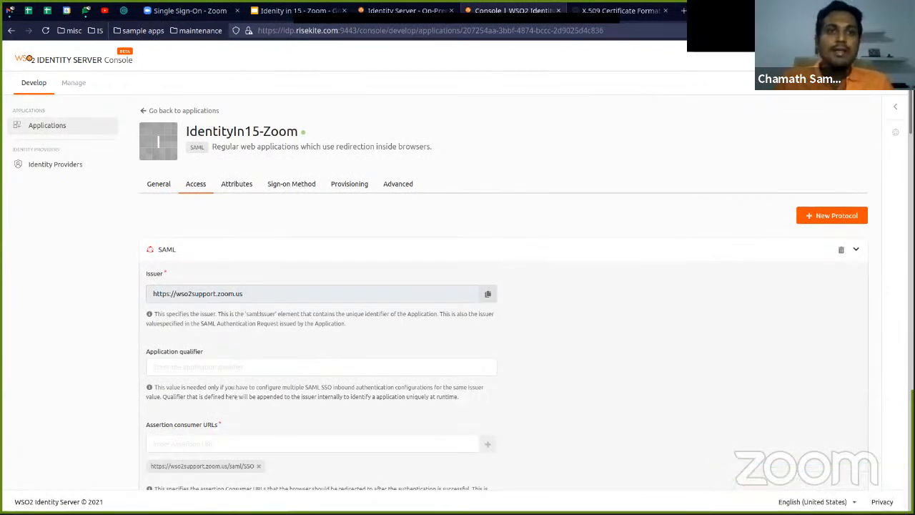
# Look over the SAML single sign-on configuration in Zoom again
pyautogui.click(182, 12)
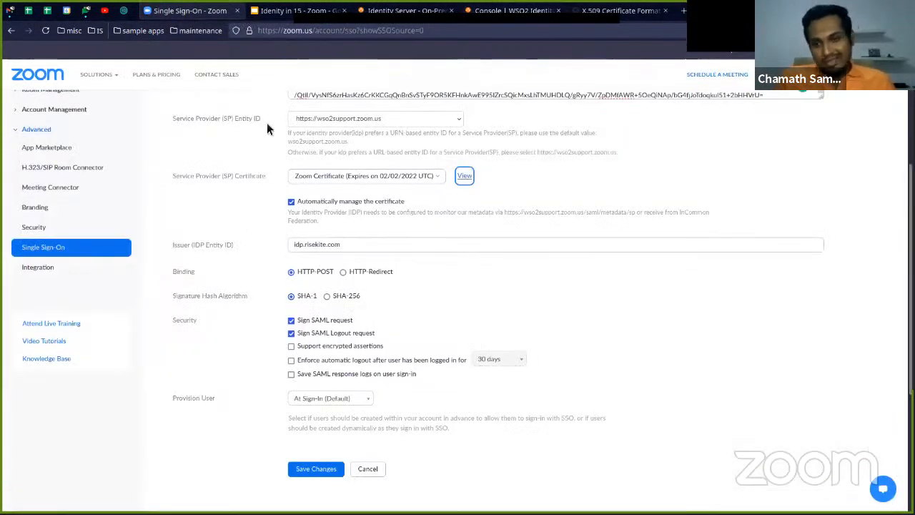
pyautogui.scroll(3, 261, 151)
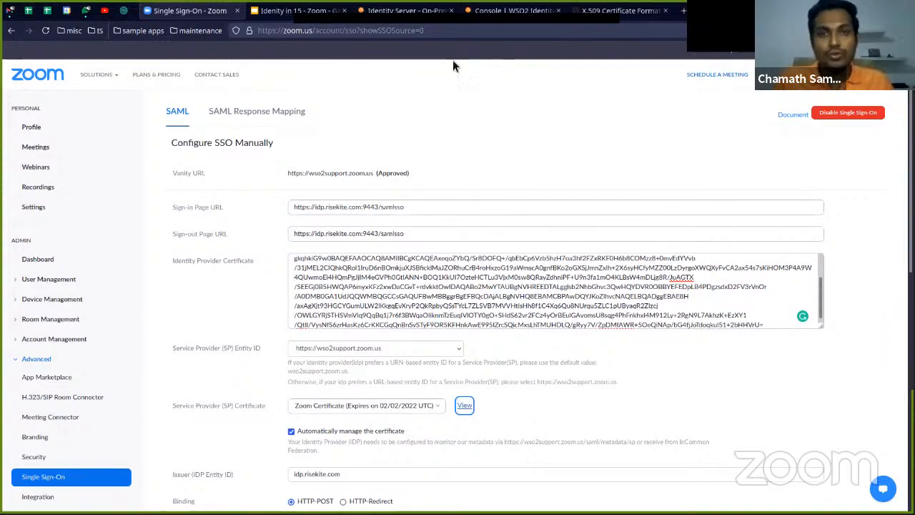
# Switch to the WSO2 console and open the attribute selection of the IdentityIn15-Zoom application, enlarging the page for readability
pyautogui.click(501, 12)
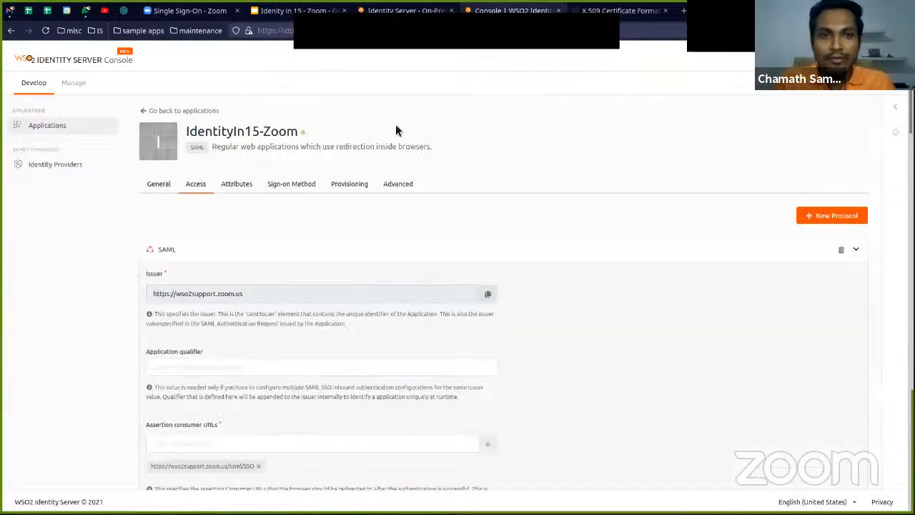
pyautogui.click(243, 190)
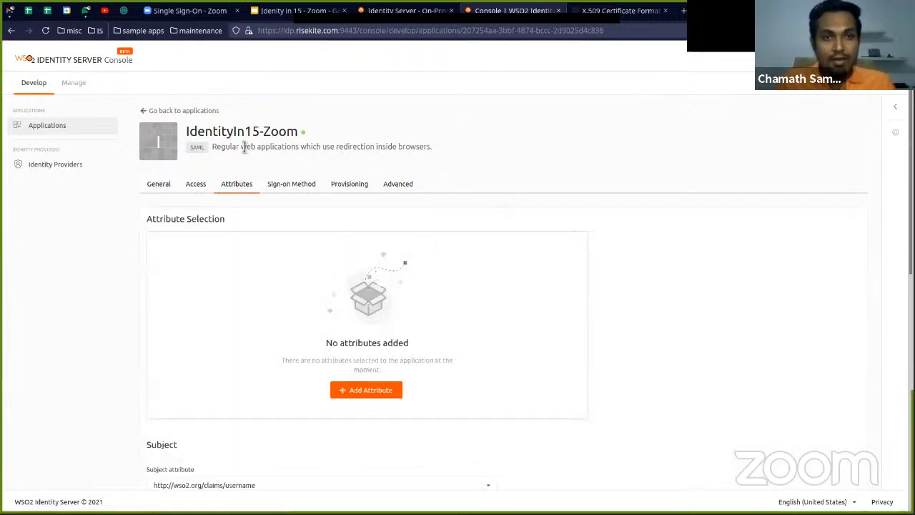
pyautogui.scroll(-1, 351, 233)
pyautogui.scroll(1, 351, 234)
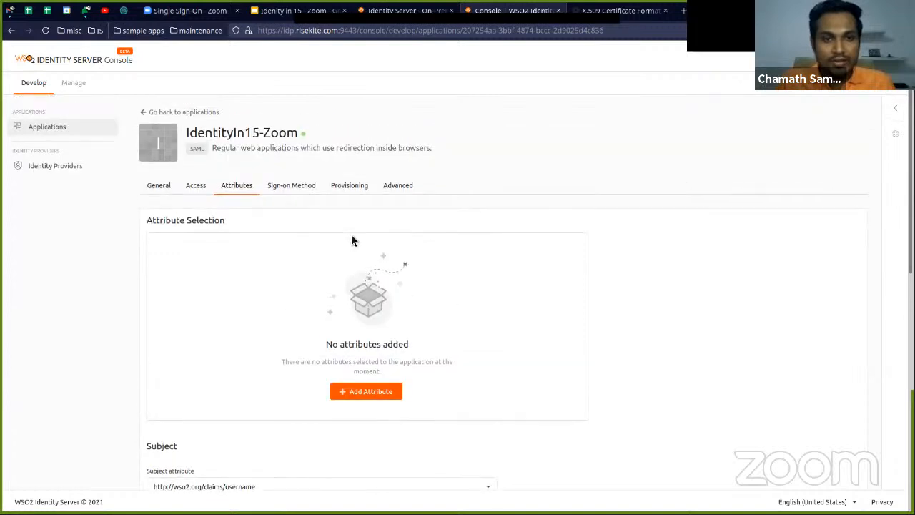
pyautogui.scroll(-1, 251, 283)
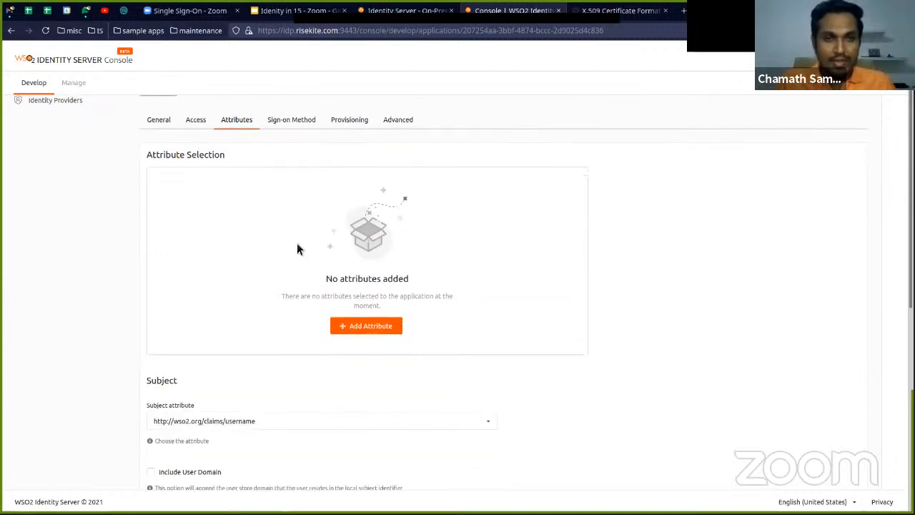
pyautogui.click(361, 327)
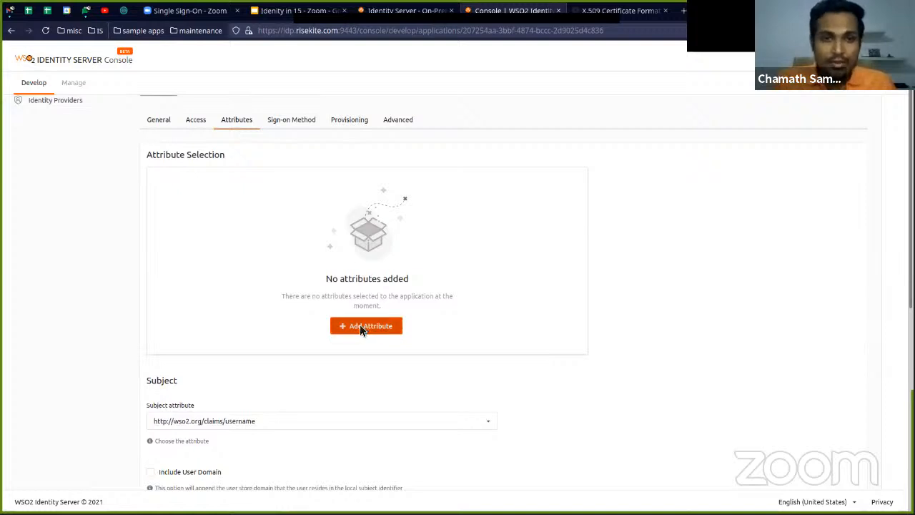
pyautogui.scroll(-3, 361, 289)
pyautogui.scroll(1, 361, 291)
pyautogui.scroll(1, 381, 297)
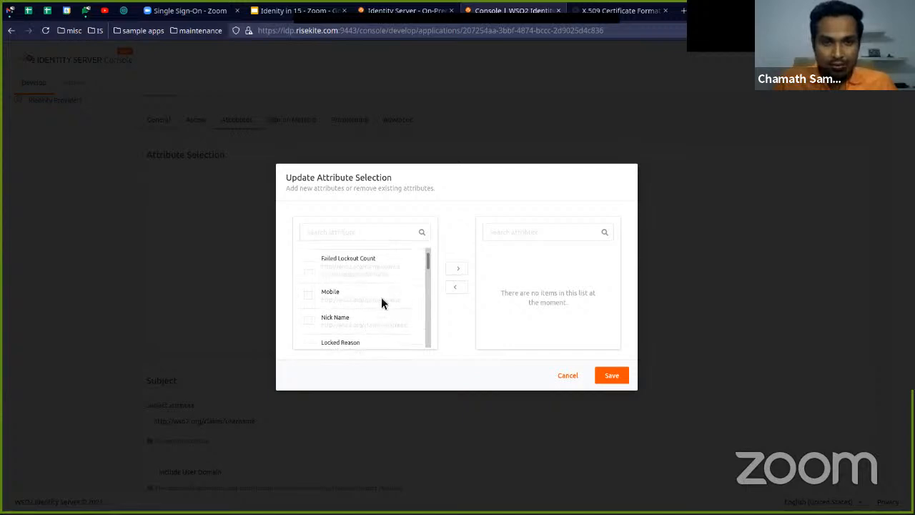
pyautogui.hotkey('ctrl', '+')
pyautogui.hotkey('ctrl', '+')
pyautogui.hotkey('ctrl', '+')
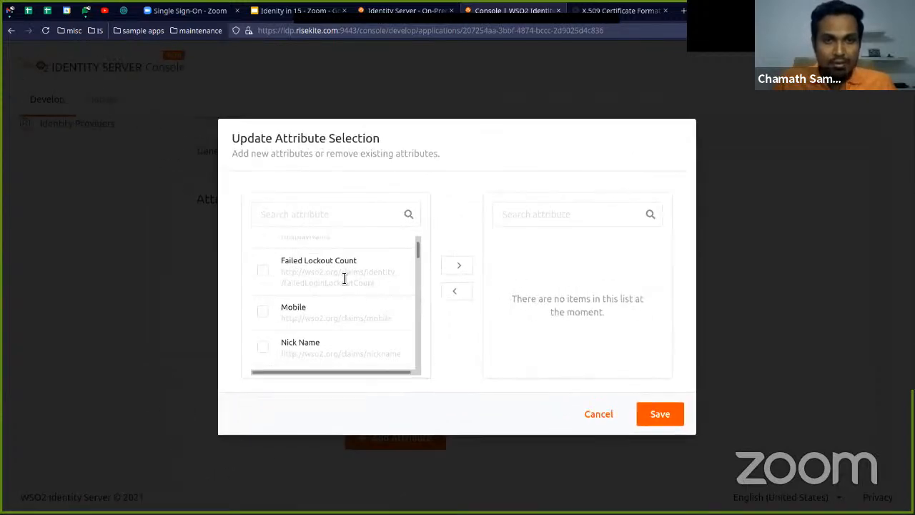
pyautogui.scroll(-4, 349, 295)
pyautogui.scroll(5, 347, 297)
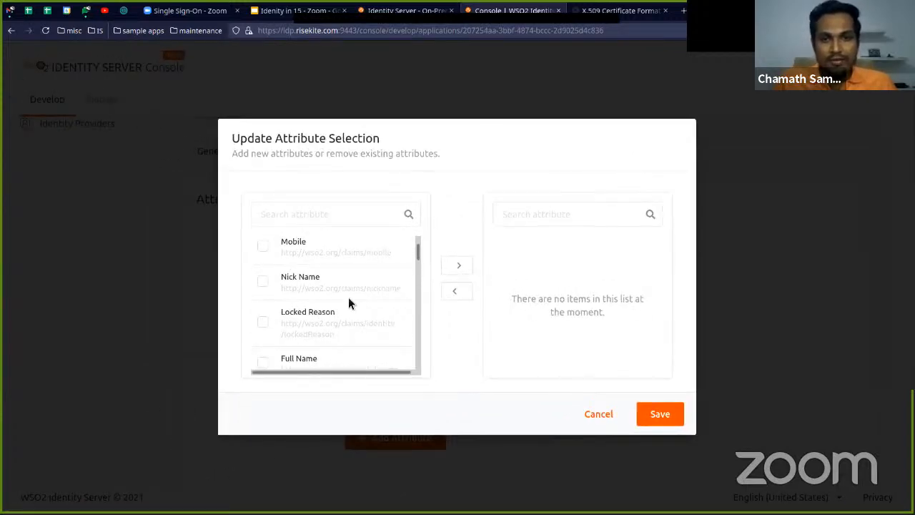
# Find and select the Email and First Name attributes among the available attributes
pyautogui.click(320, 222)
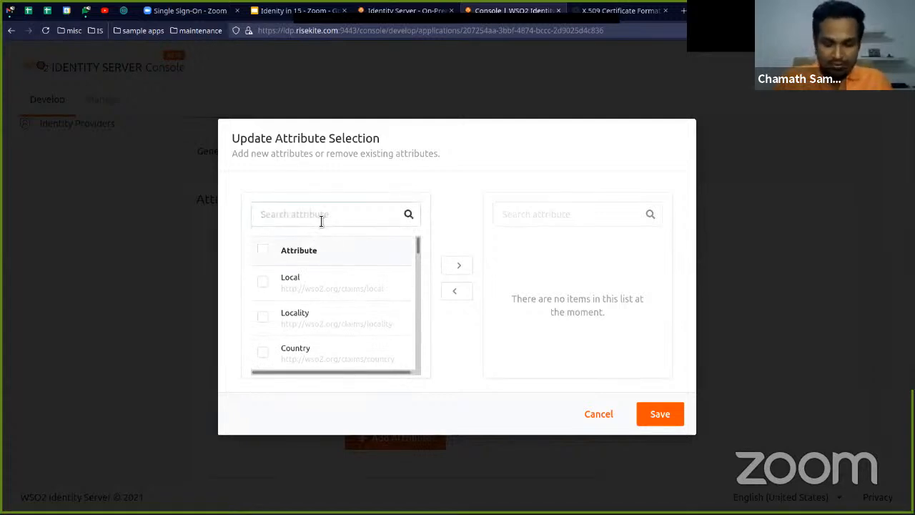
pyautogui.write('ema')
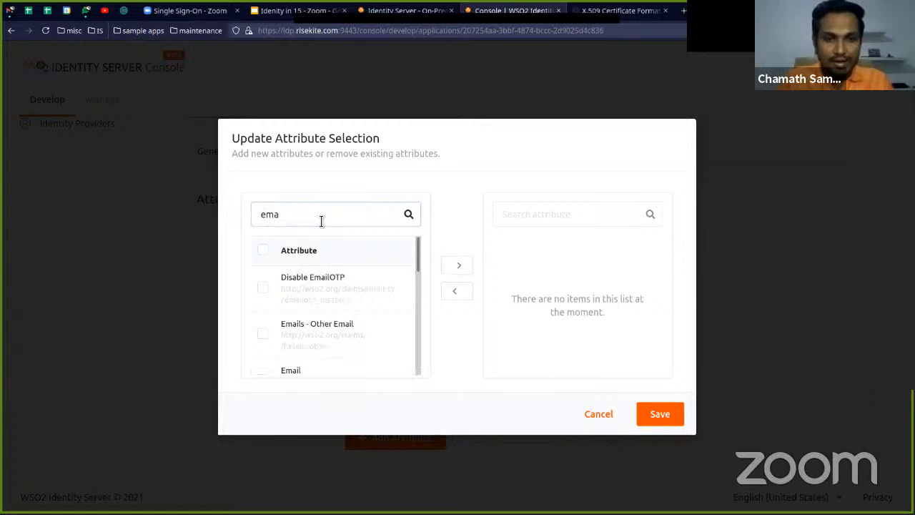
pyautogui.scroll(-1, 286, 297)
pyautogui.click(263, 347)
pyautogui.doubleClick(294, 216)
pyautogui.write('given')
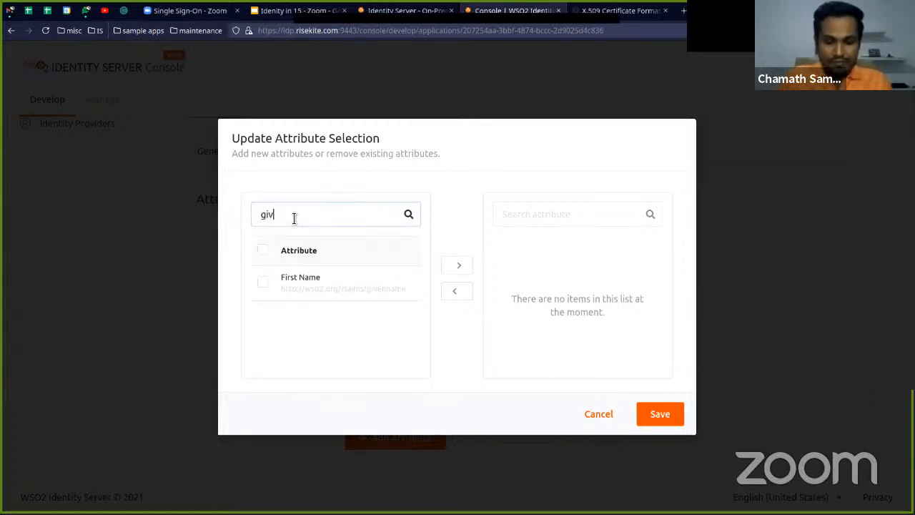
pyautogui.click(275, 282)
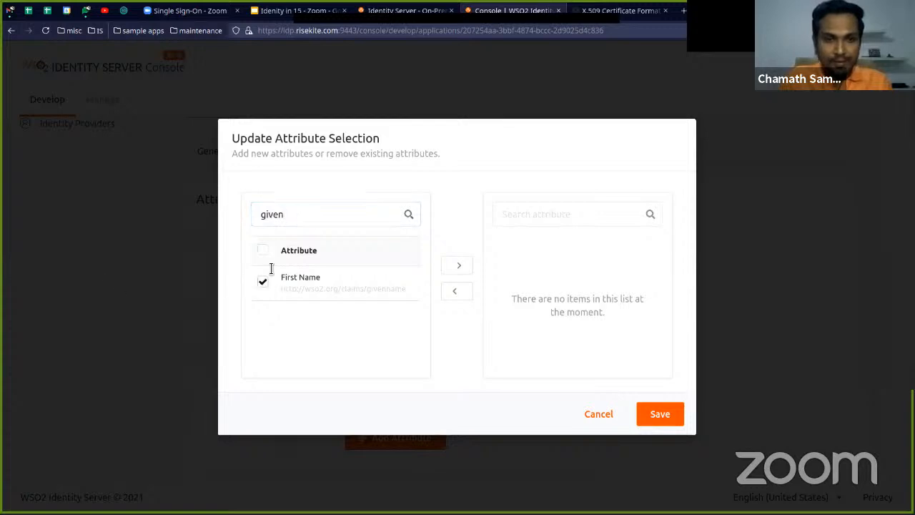
# Find and select the Last Name and Display Name attributes as well
pyautogui.doubleClick(287, 215)
pyautogui.write('last')
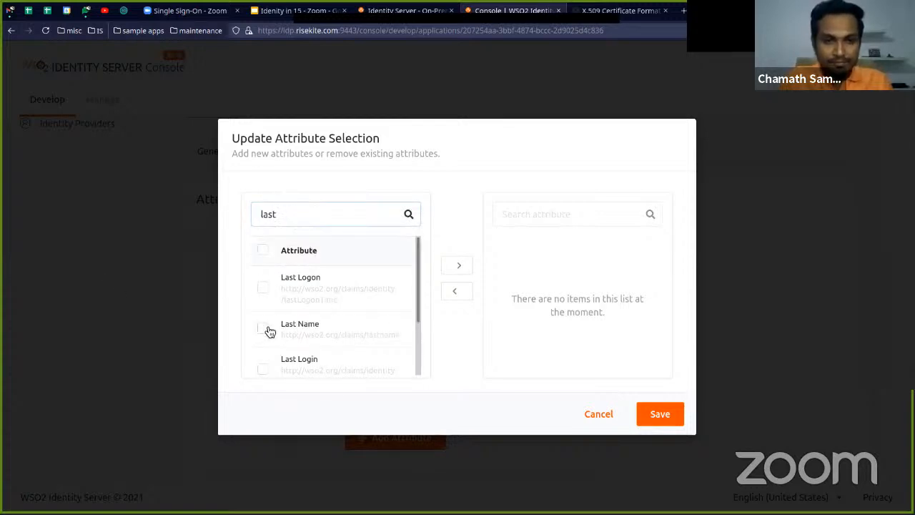
pyautogui.click(265, 329)
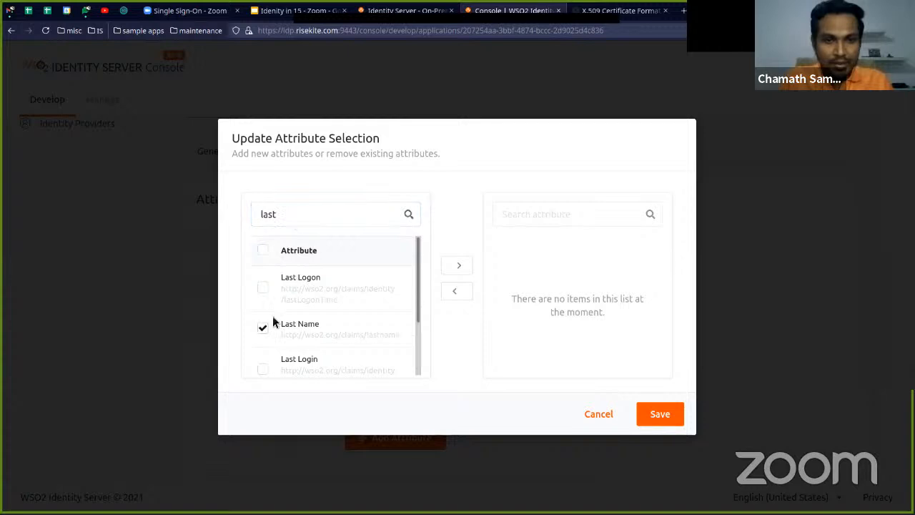
pyautogui.doubleClick(303, 221)
pyautogui.write('disp')
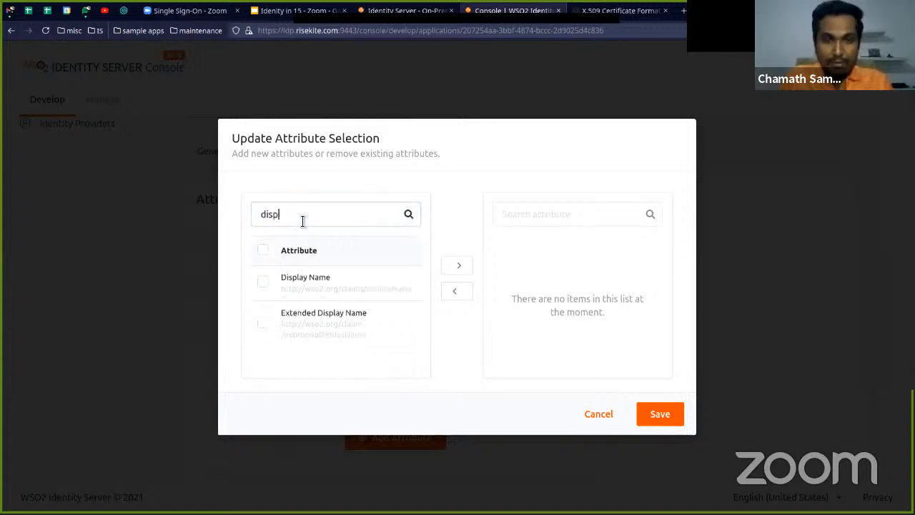
pyautogui.write('a')
pyautogui.press('BackSpace')
pyautogui.write('la')
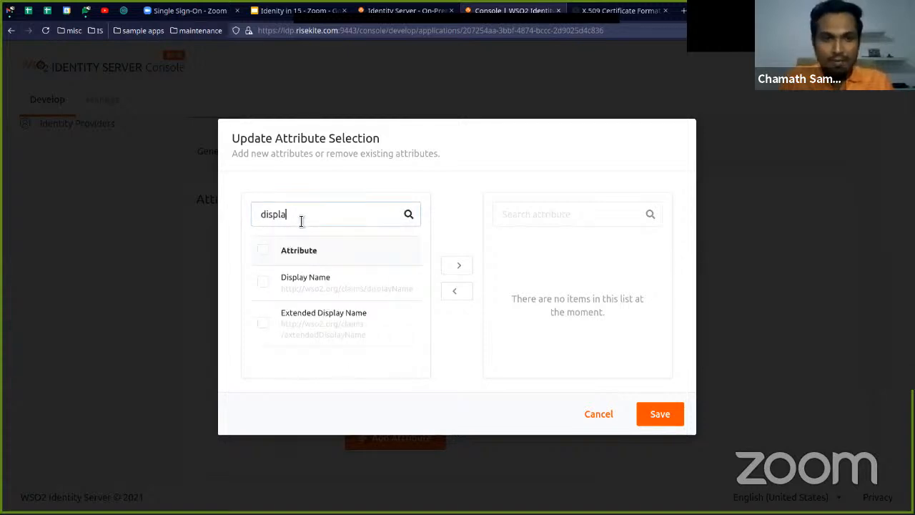
pyautogui.click(262, 282)
# Find and select the Location and Country attributes in the available list
pyautogui.doubleClick(302, 215)
pyautogui.write('loca')
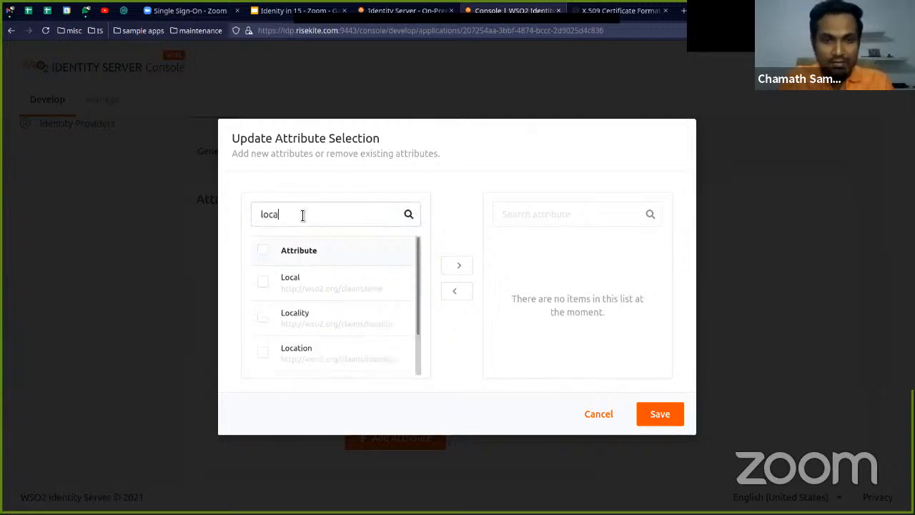
pyautogui.click(265, 354)
pyautogui.doubleClick(292, 218)
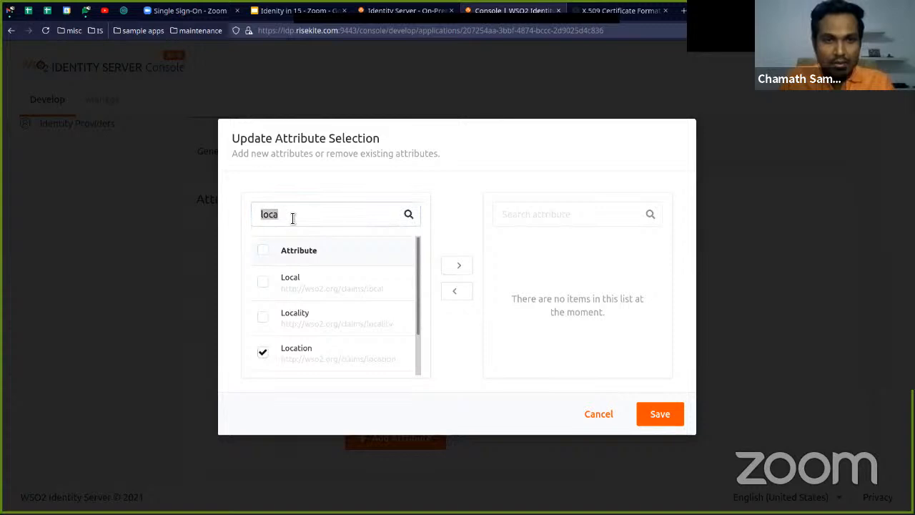
pyautogui.write('countr')
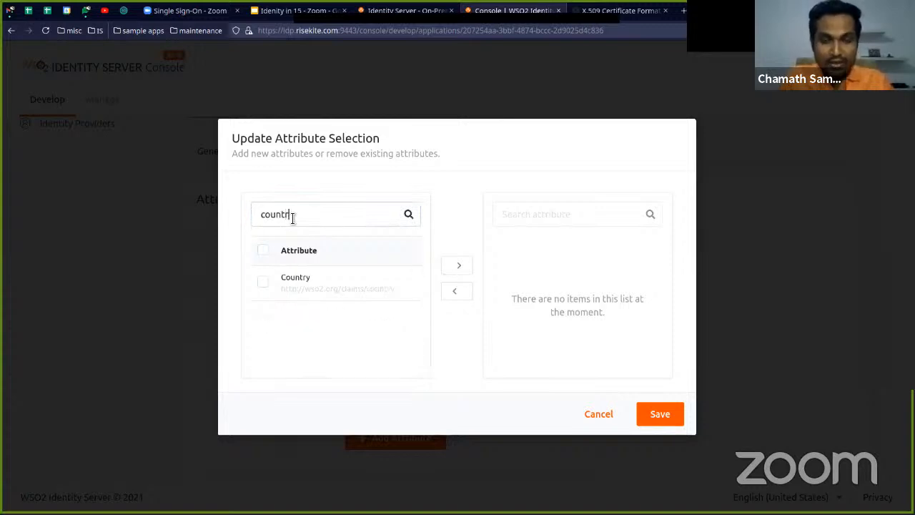
pyautogui.click(262, 283)
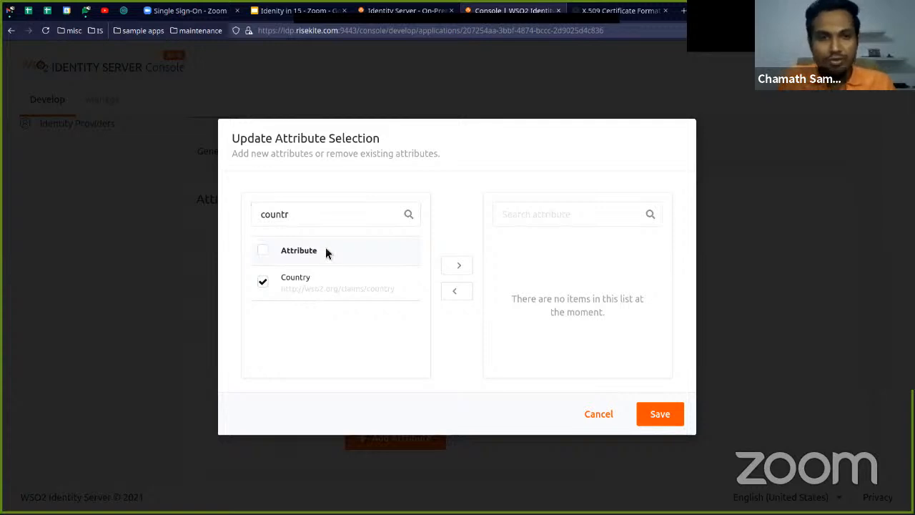
# Select the URL attribute and move all the checked attributes into the application's selected list
pyautogui.doubleClick(324, 218)
pyautogui.write('url')
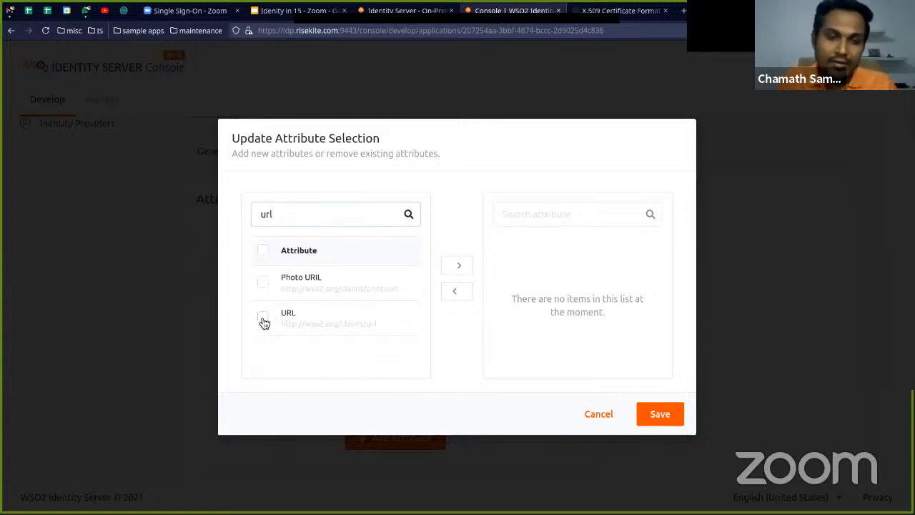
pyautogui.click(262, 320)
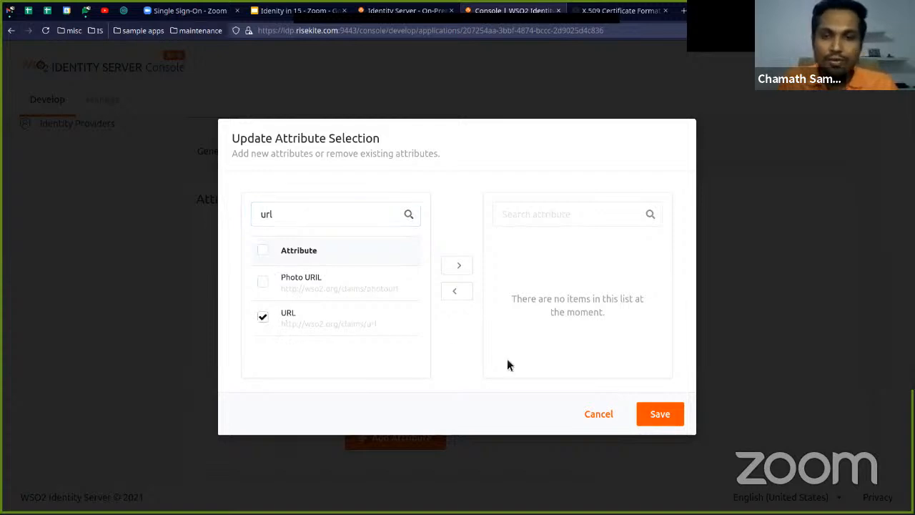
pyautogui.click(463, 267)
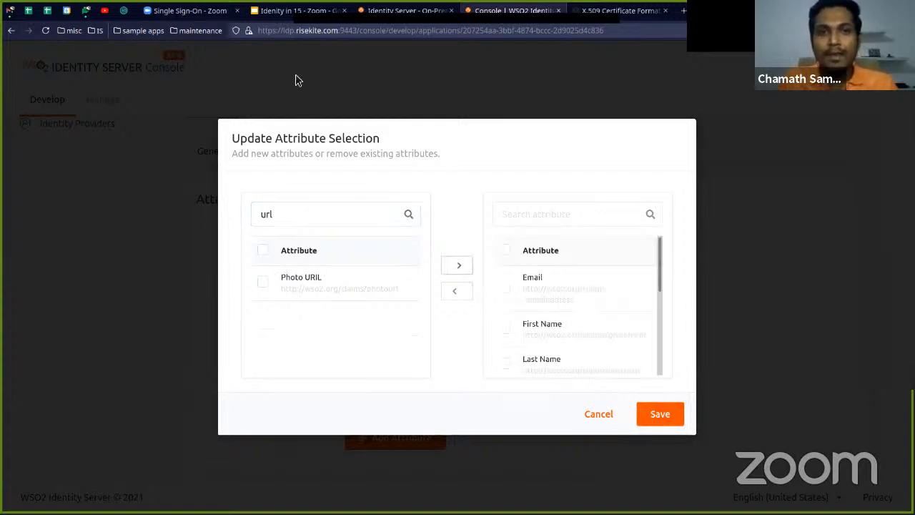
# Switch to Zoom, save the SAML single sign-on configuration and confirm the update
pyautogui.click(213, 12)
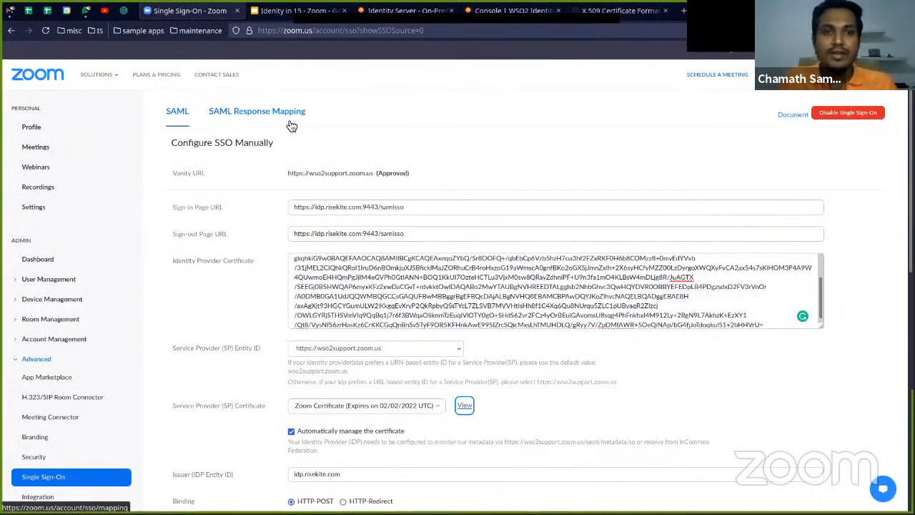
pyautogui.scroll(-6, 292, 126)
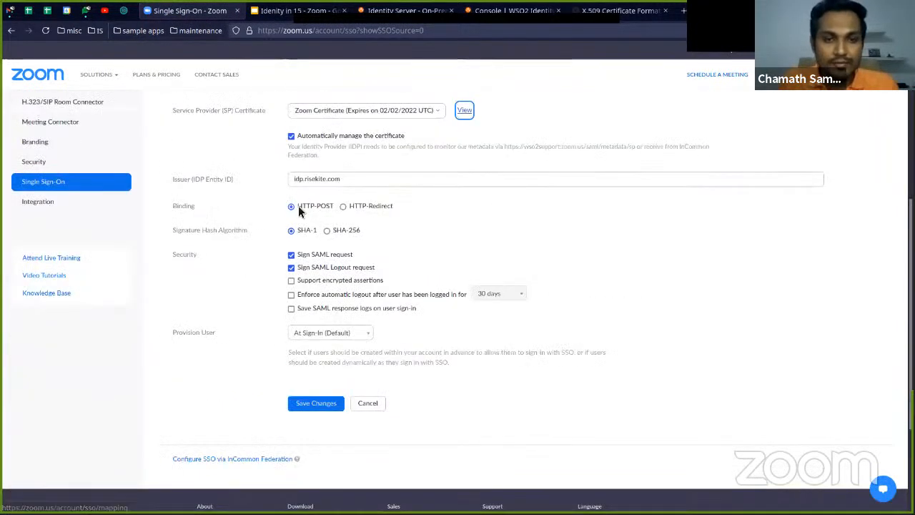
pyautogui.scroll(1, 314, 274)
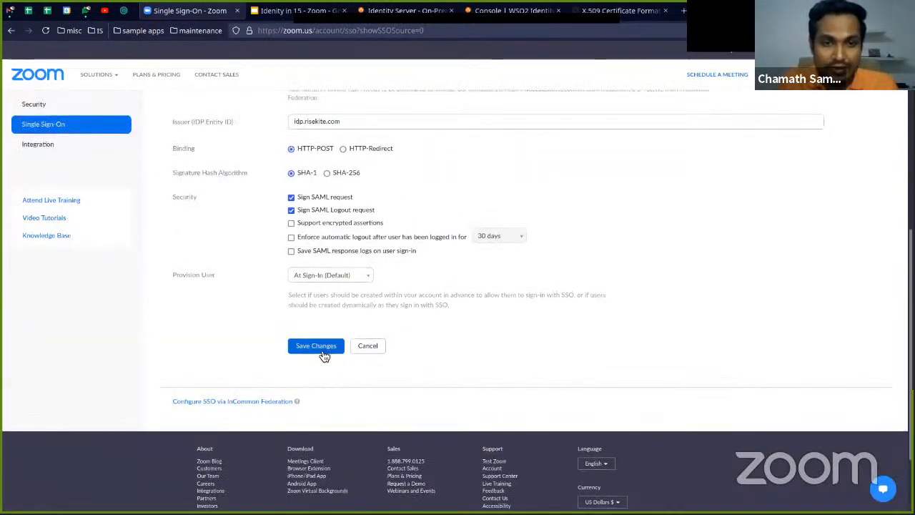
pyautogui.click(324, 345)
pyautogui.click(556, 315)
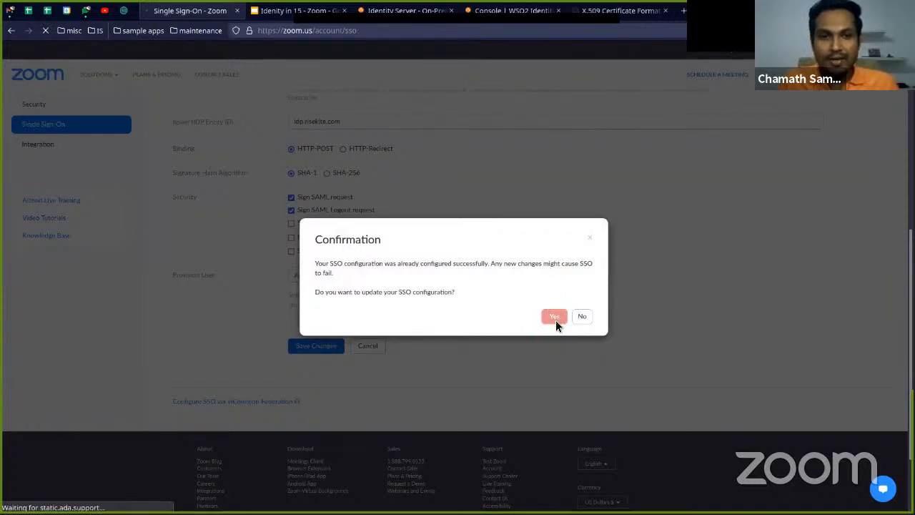
pyautogui.scroll(-3, 407, 304)
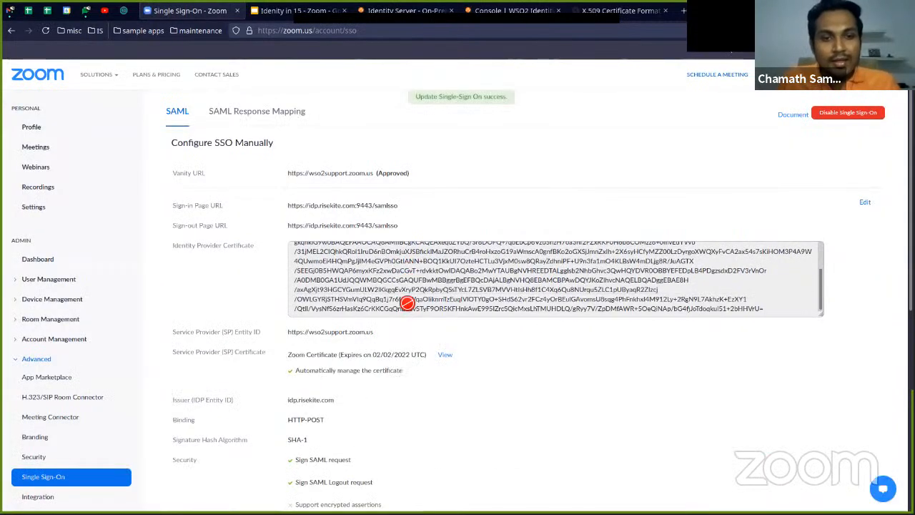
pyautogui.scroll(-5, 418, 363)
pyautogui.scroll(5, 418, 362)
pyautogui.scroll(-5, 420, 368)
pyautogui.scroll(5, 420, 368)
pyautogui.scroll(3, 357, 282)
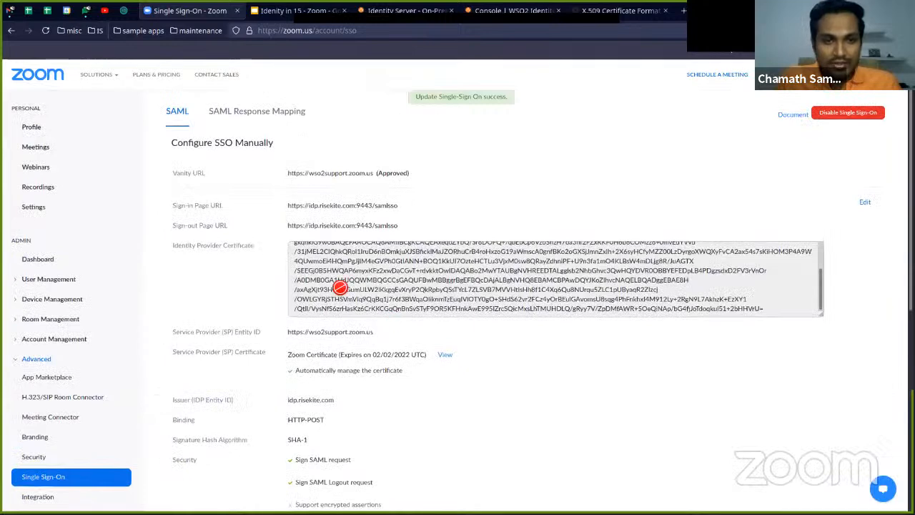
# Review Zoom's SAML response mapping, examining the basic and advanced information mappings to the WSO2 claims
pyautogui.click(265, 122)
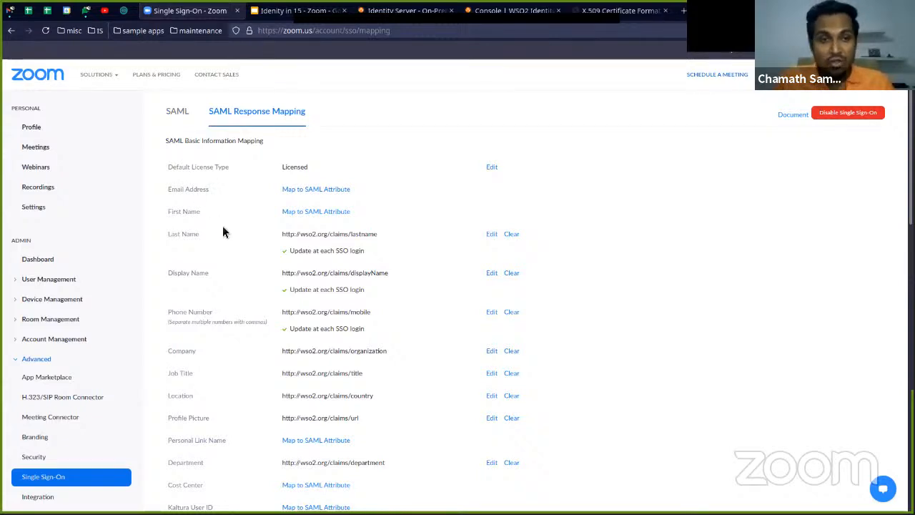
pyautogui.scroll(-2, 222, 231)
pyautogui.scroll(2, 223, 235)
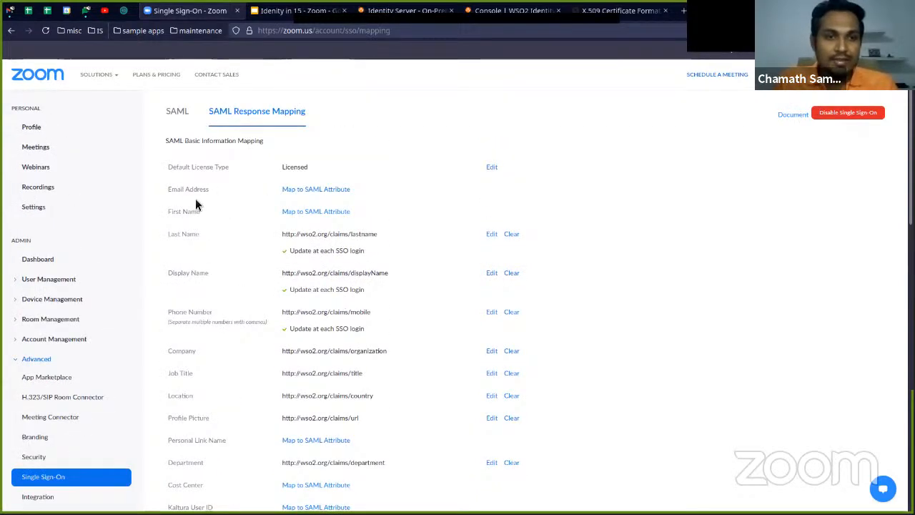
pyautogui.scroll(-3, 212, 262)
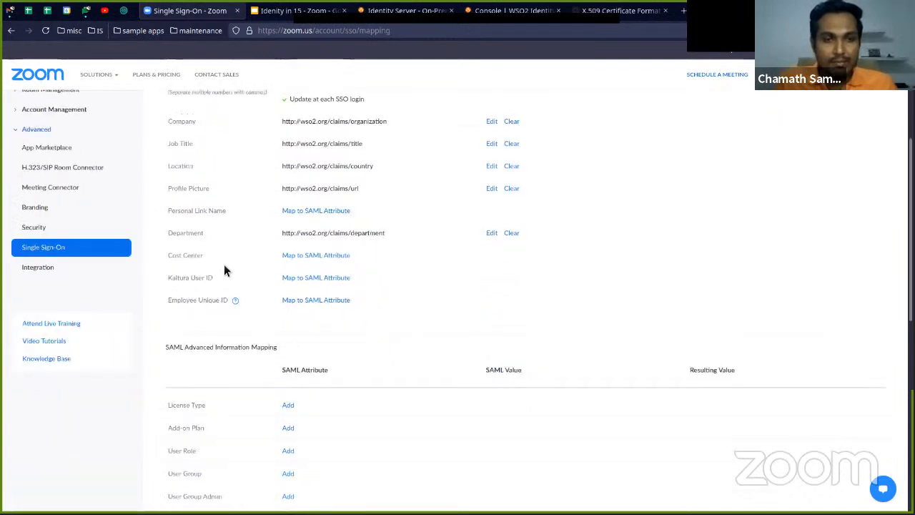
pyautogui.scroll(-4, 212, 286)
pyautogui.scroll(1, 223, 286)
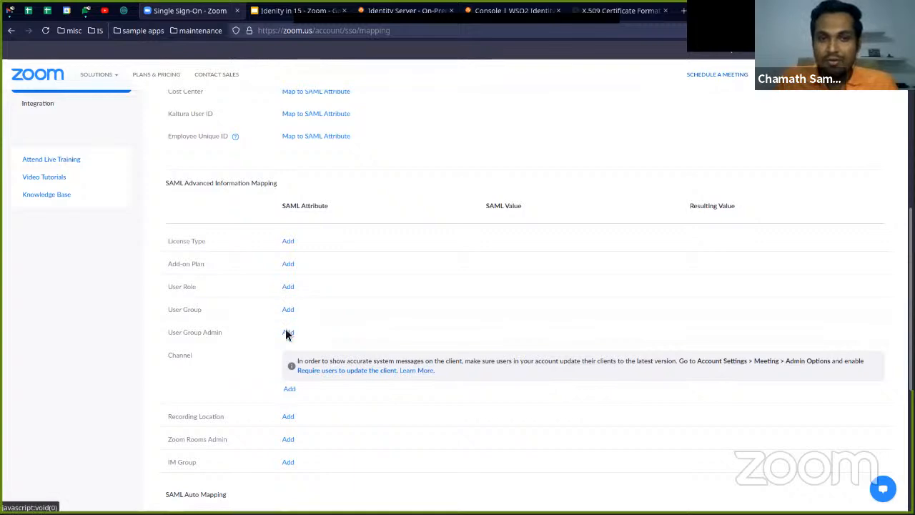
pyautogui.scroll(6, 355, 317)
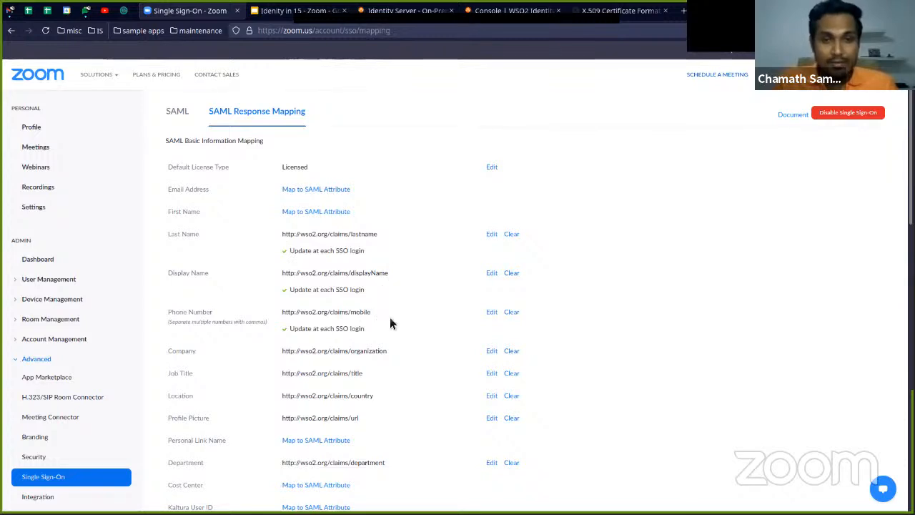
# Switch to the WSO2 console, search the available attributes for "mobi" and select the Mobile attribute
pyautogui.hotkey('ctrl', 'Tab')
pyautogui.click(337, 216)
pyautogui.doubleClick(338, 216)
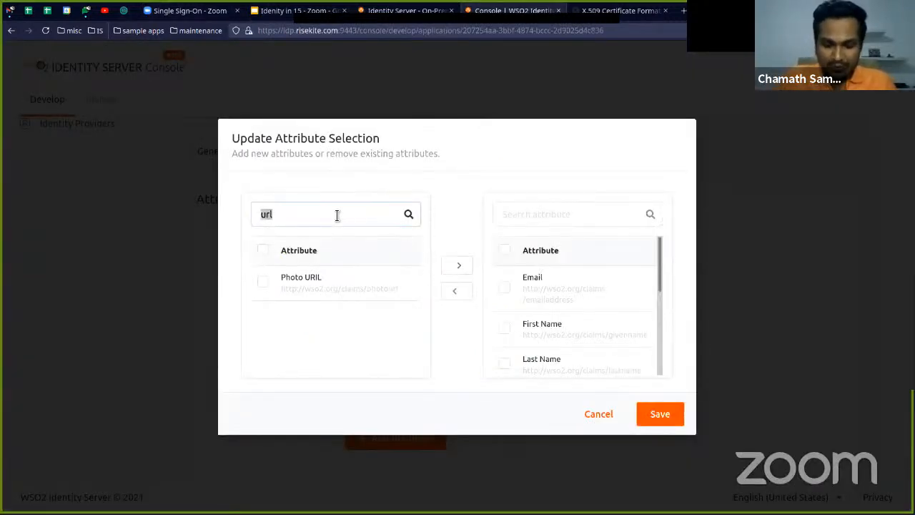
pyautogui.write('mobi')
pyautogui.click(262, 283)
# Check Zoom's mapping list for the next claim, and select the Title attribute among the available WSO2 attributes
pyautogui.hotkey('ctrl', 'Tab')
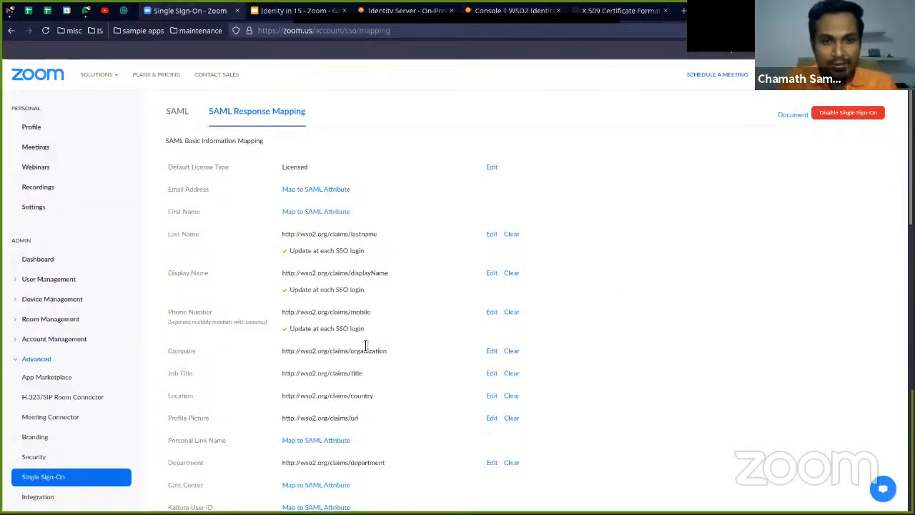
pyautogui.hotkey('ctrl', 'Tab')
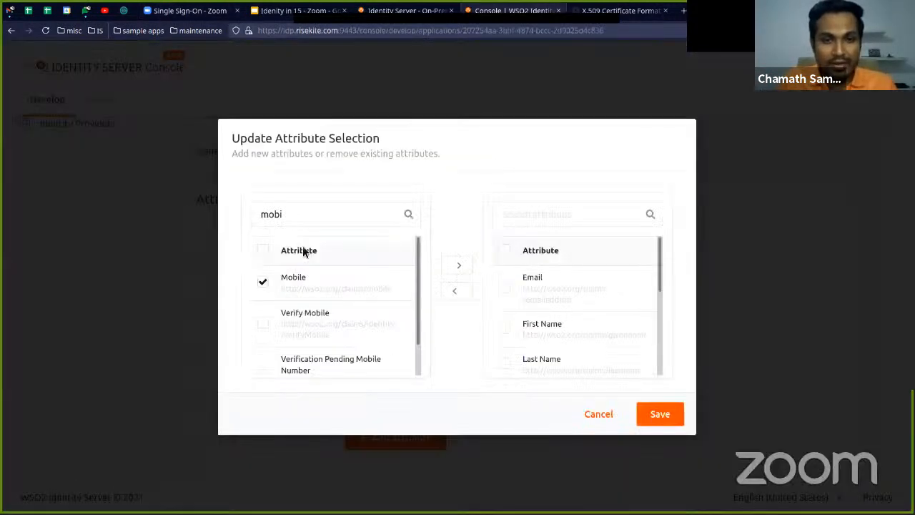
pyautogui.doubleClick(298, 219)
pyautogui.write('titl')
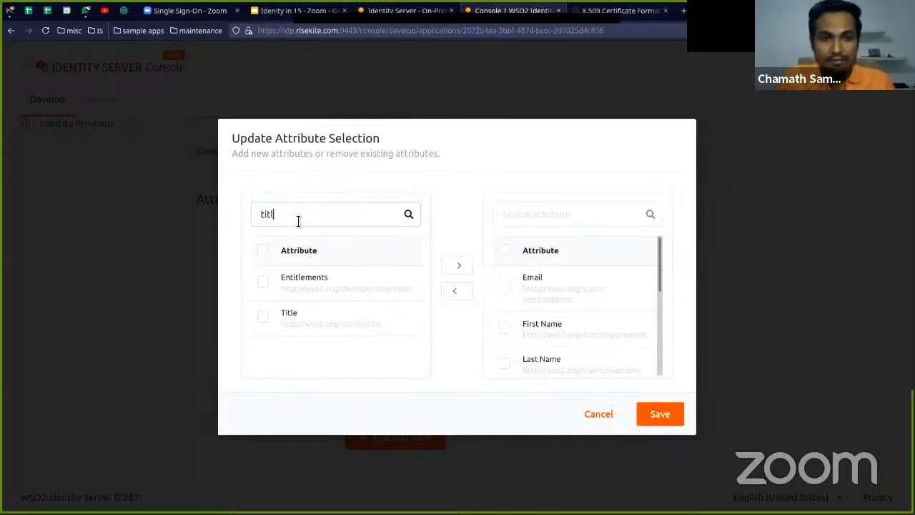
pyautogui.click(264, 317)
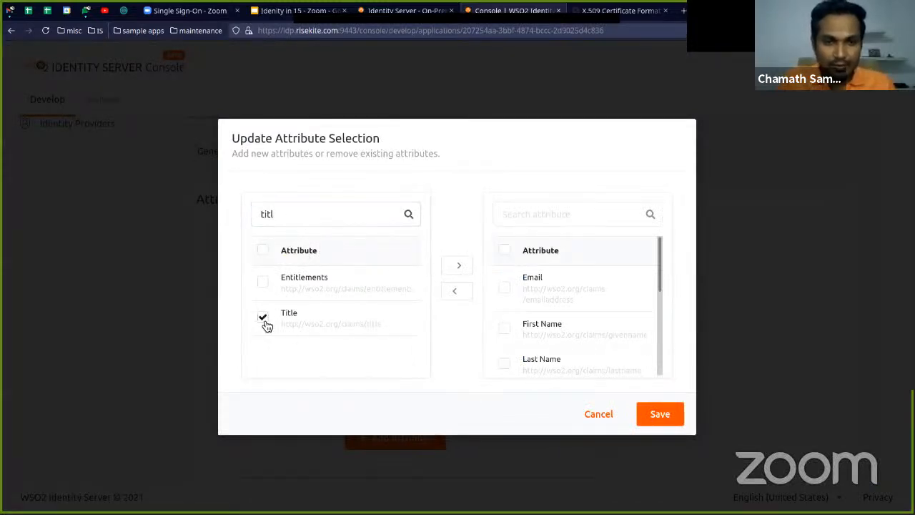
# Select the Department attribute as mapped in Zoom, and save the attribute selection with all checked attributes moved into the selected list
pyautogui.hotkey('ctrl', 'Tab')
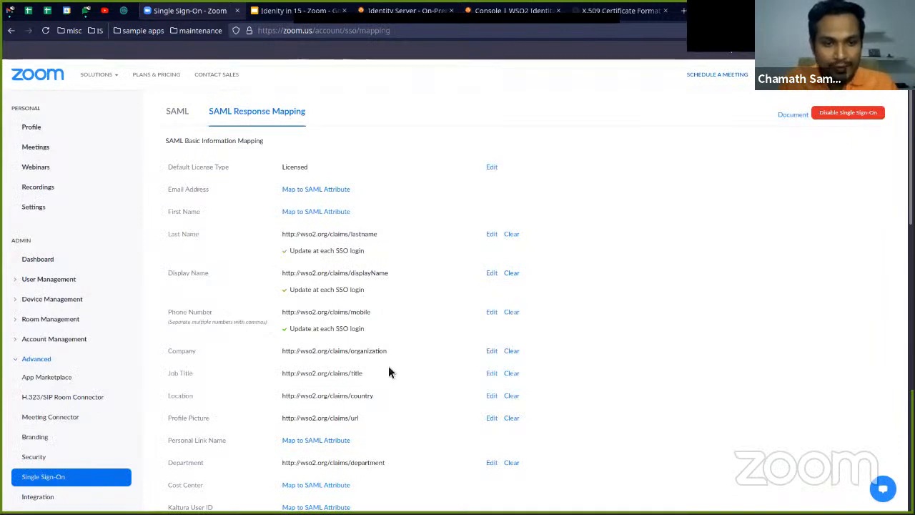
pyautogui.scroll(-2, 388, 365)
pyautogui.hotkey('ctrl', 'Tab')
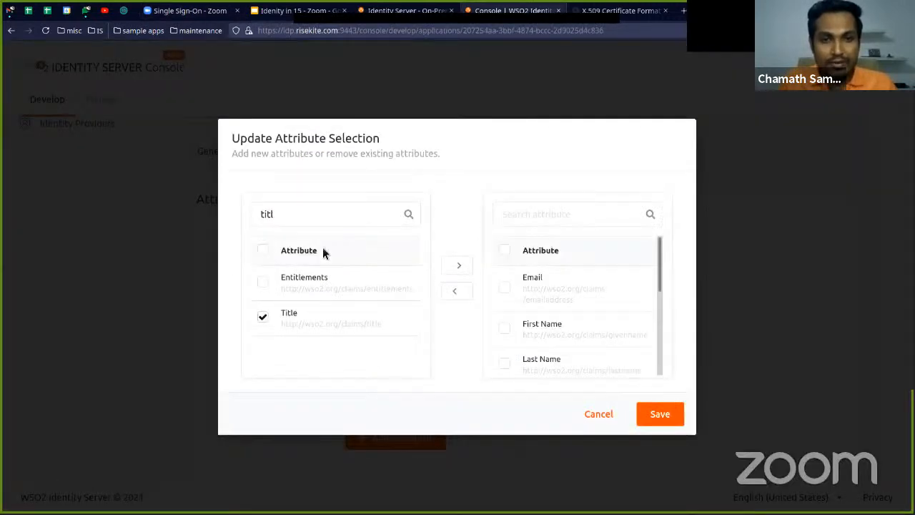
pyautogui.doubleClick(311, 224)
pyautogui.write('departm')
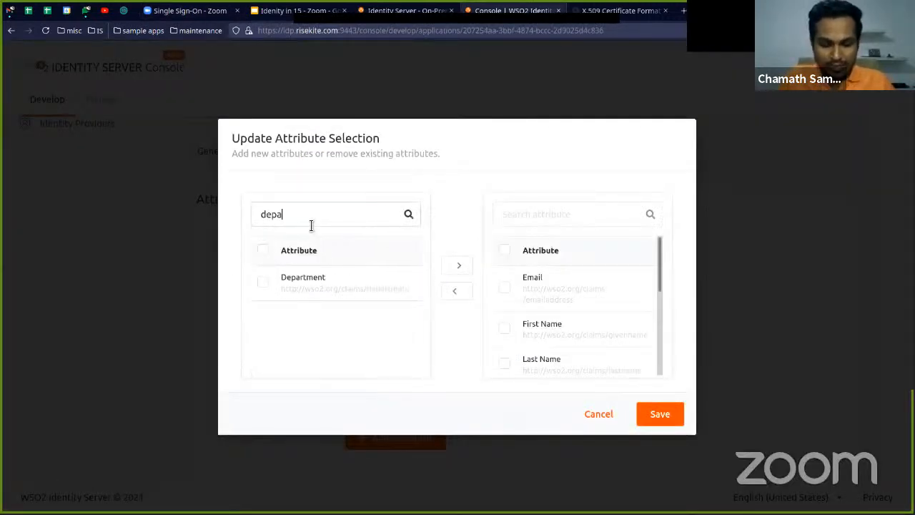
pyautogui.click(264, 282)
pyautogui.click(462, 271)
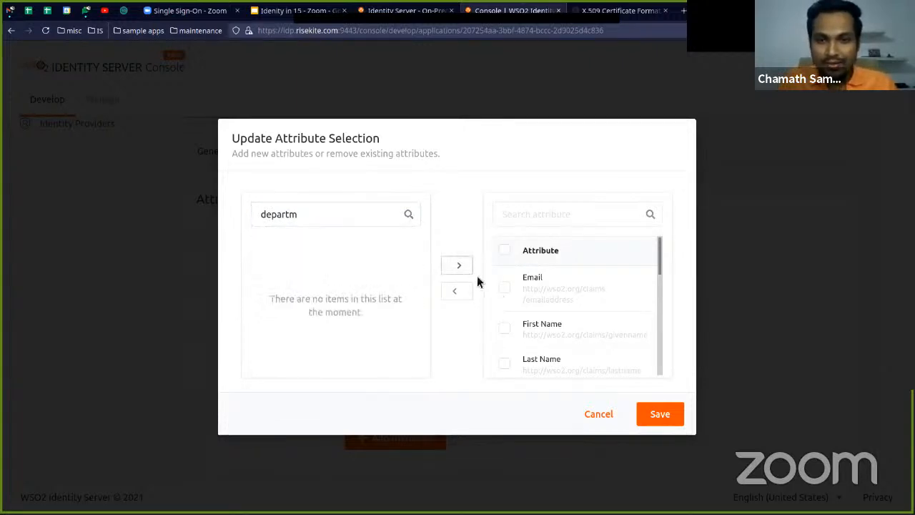
pyautogui.click(662, 413)
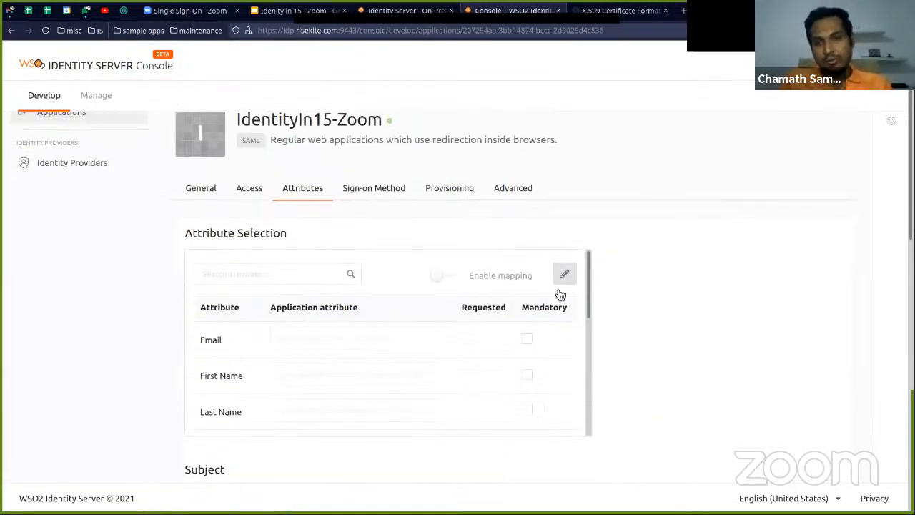
# Review the IdentityIn15-Zoom application's selected attributes and its subject and role settings
pyautogui.click(564, 274)
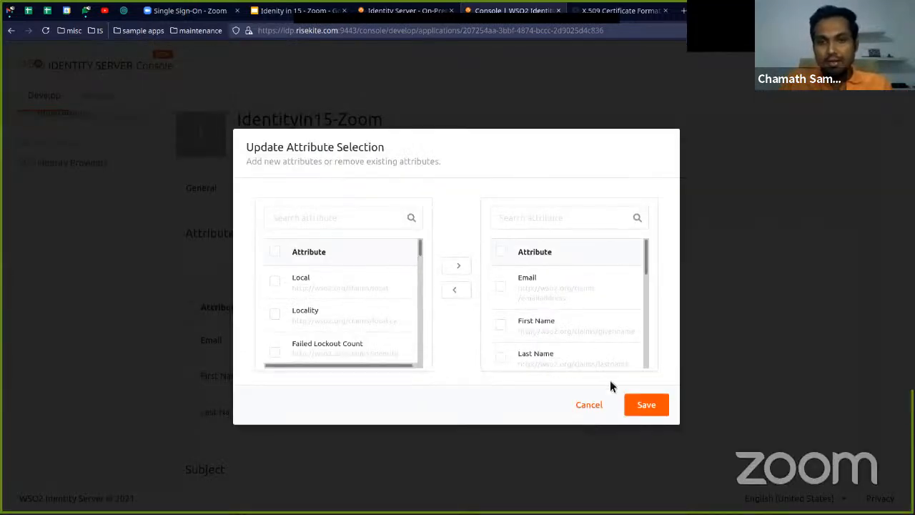
pyautogui.click(591, 406)
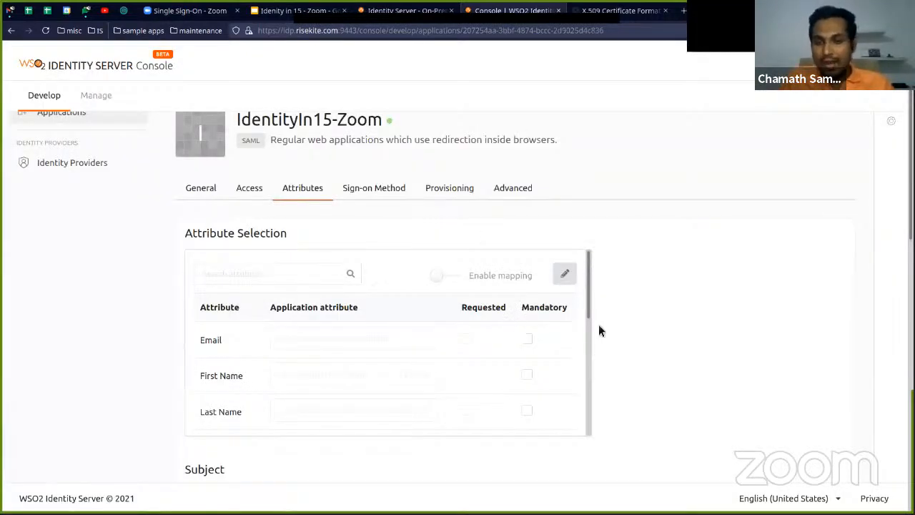
pyautogui.scroll(-3, 629, 327)
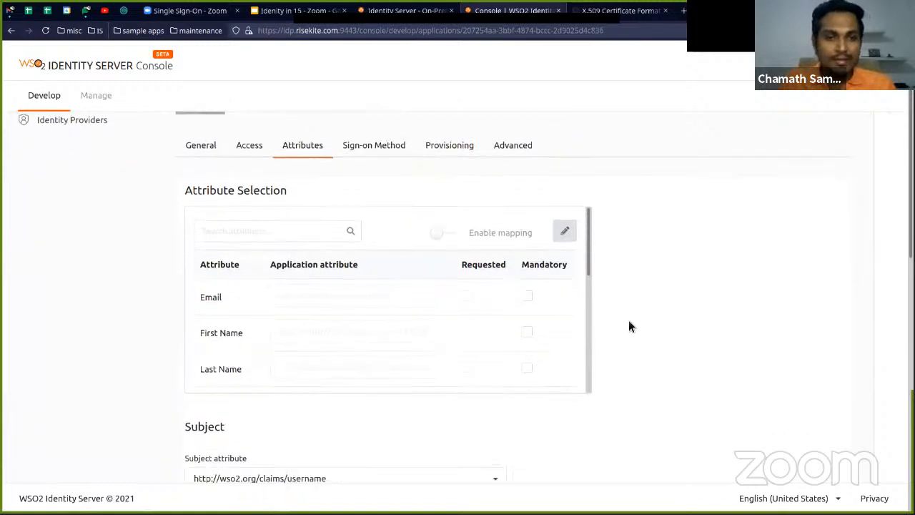
pyautogui.scroll(4, 636, 321)
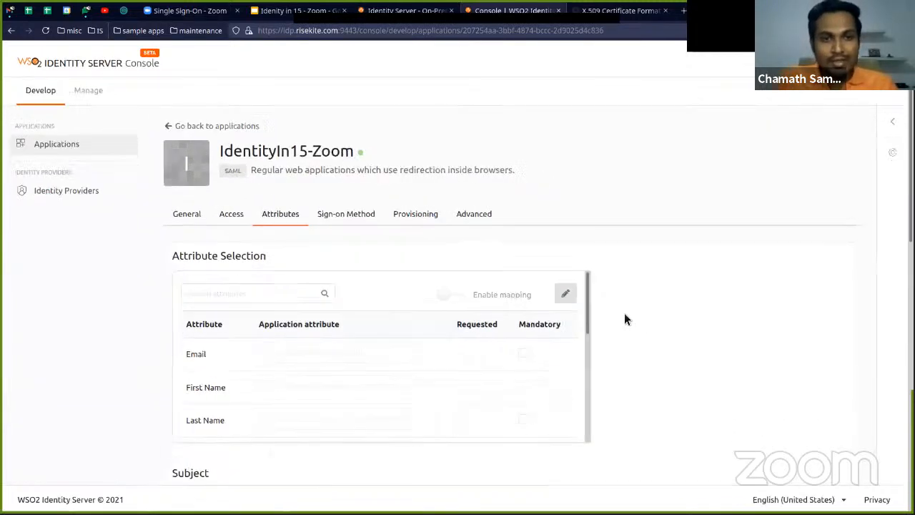
pyautogui.scroll(-2, 336, 321)
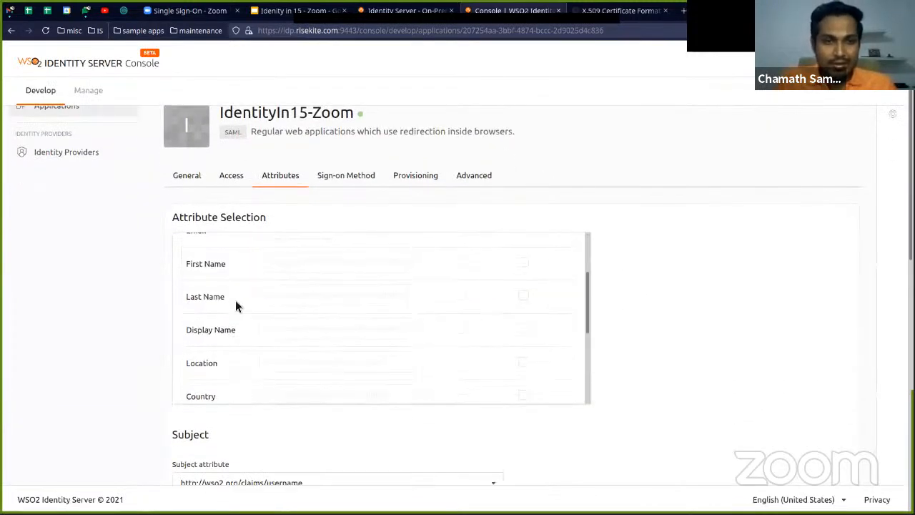
pyautogui.scroll(2, 221, 301)
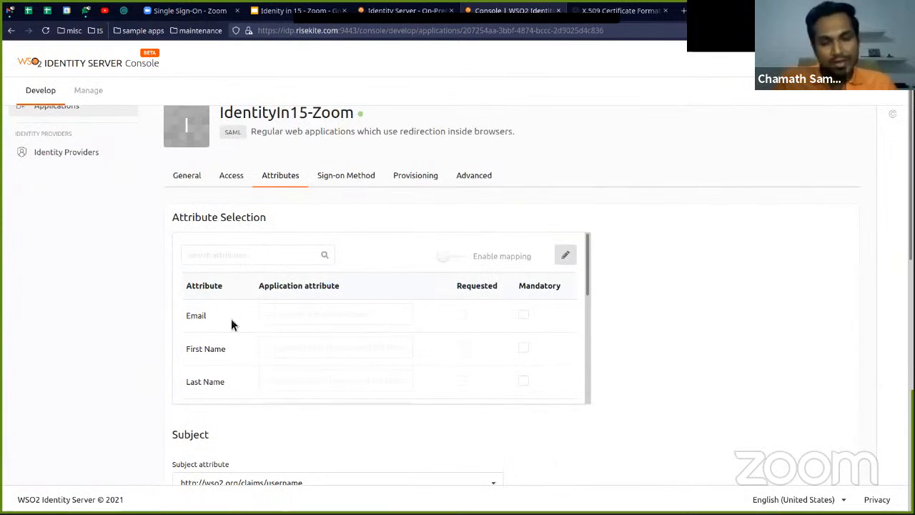
pyautogui.scroll(-1, 242, 321)
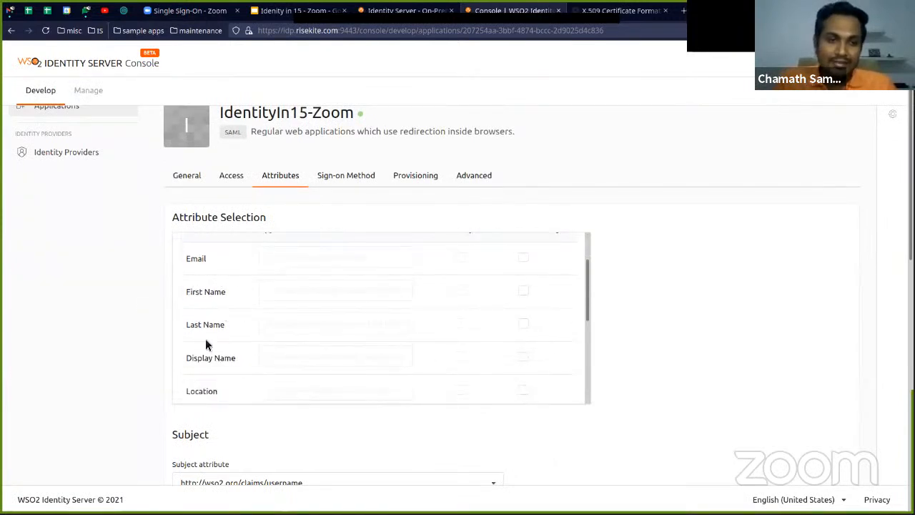
pyautogui.scroll(-2, 243, 336)
pyautogui.scroll(-2, 234, 325)
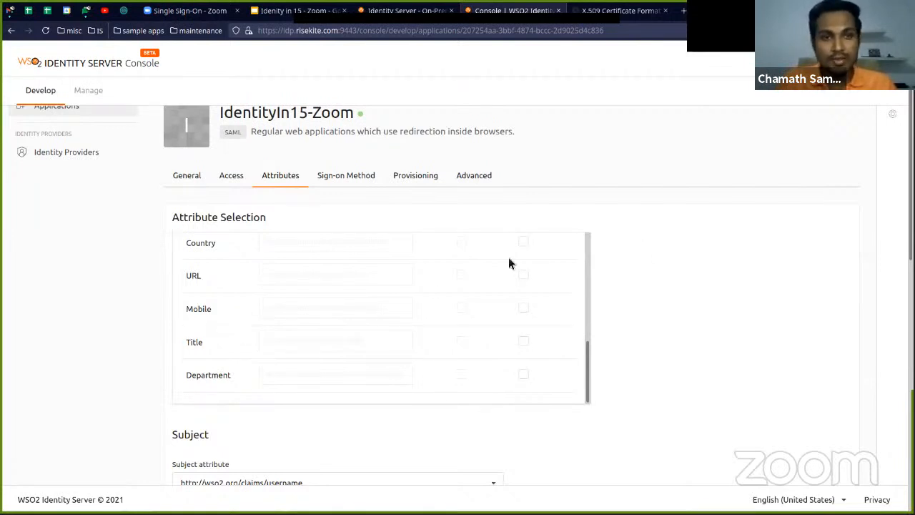
pyautogui.scroll(-4, 398, 309)
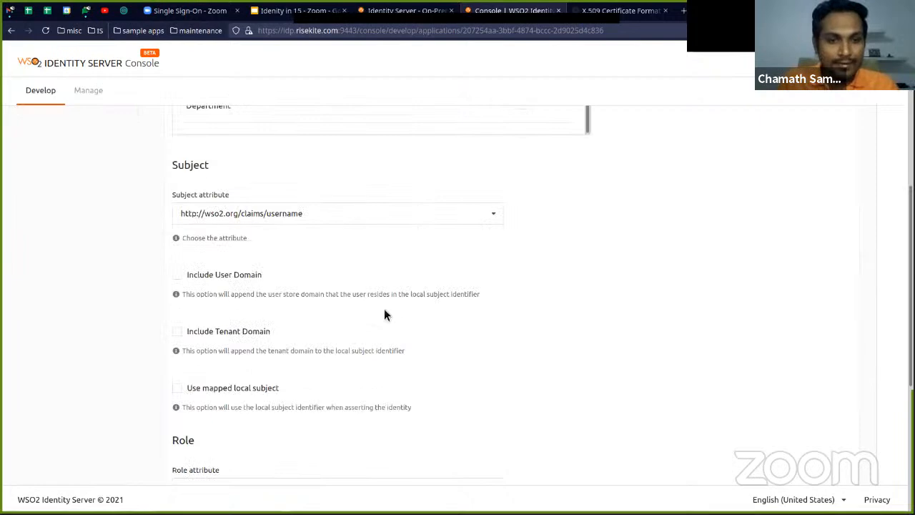
pyautogui.scroll(-3, 384, 314)
pyautogui.scroll(-1, 400, 315)
pyautogui.scroll(10, 504, 288)
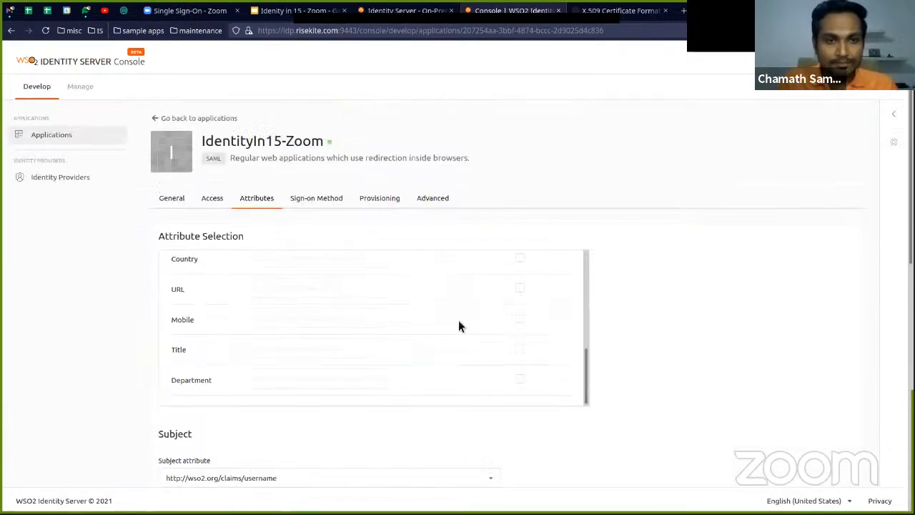
# Update the IdentityIn15-Zoom application's attribute configuration and look over its selected attributes
pyautogui.scroll(-10, 464, 321)
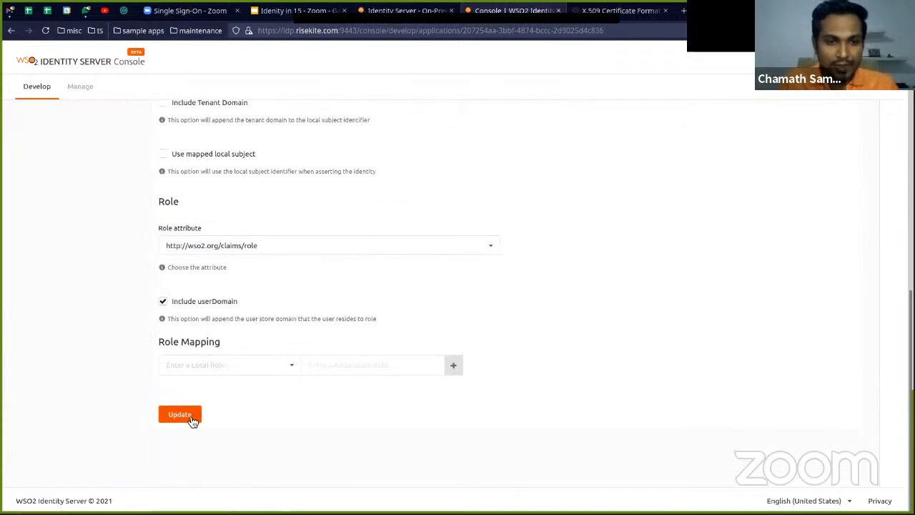
pyautogui.click(192, 421)
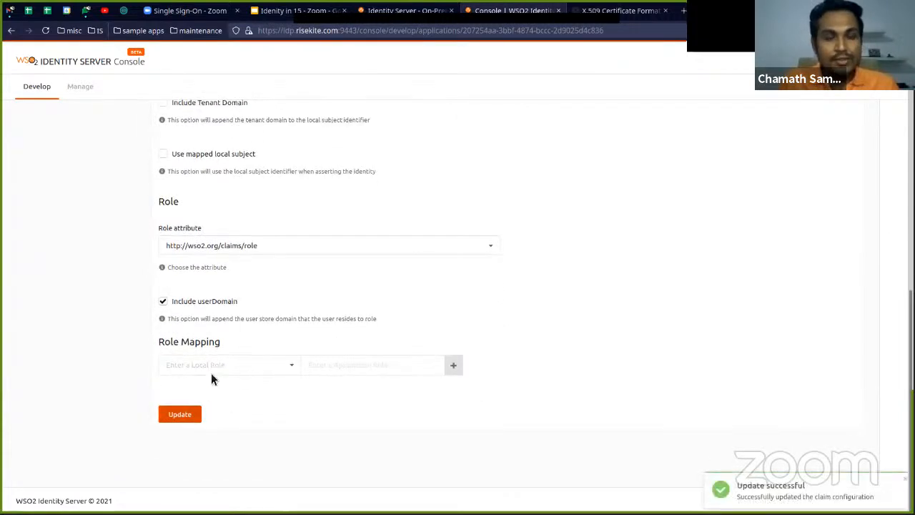
pyautogui.scroll(10, 329, 294)
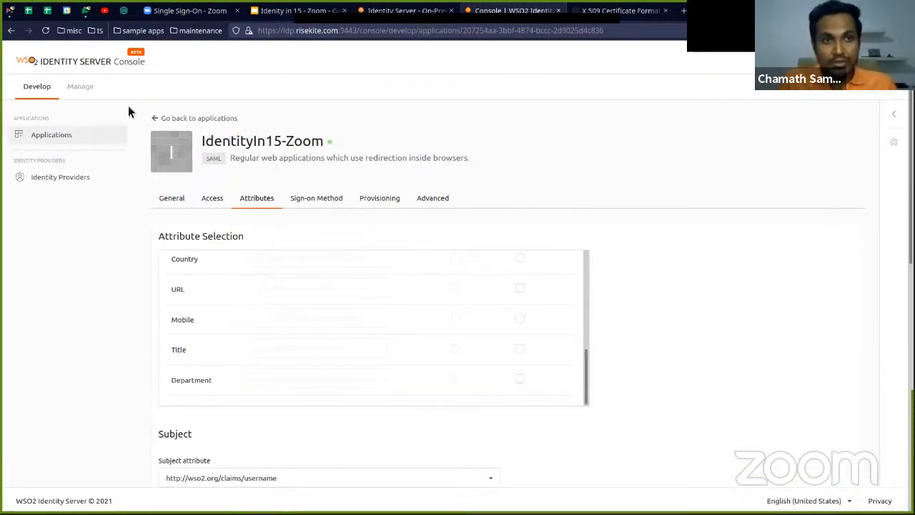
pyautogui.scroll(5, 195, 291)
pyautogui.scroll(-3, 203, 334)
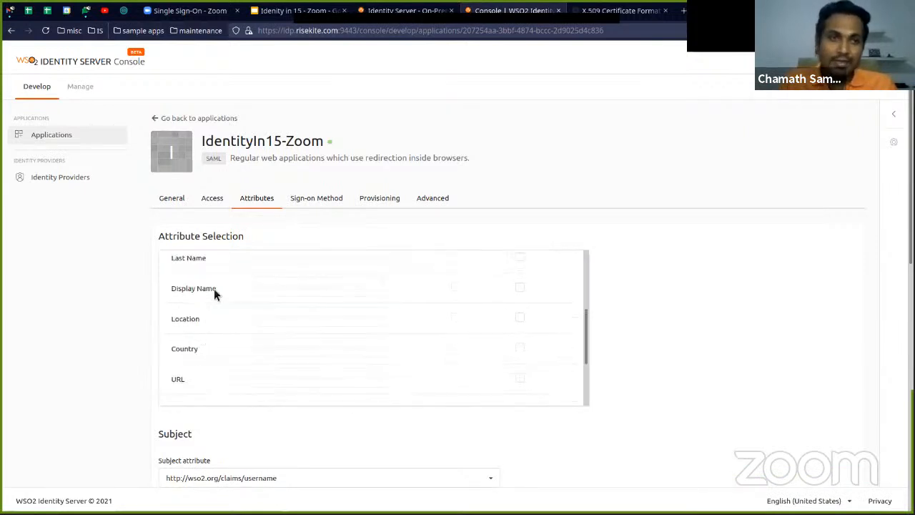
# Open the last listed user's profile in user management, review its attribute values and save the profile
pyautogui.click(87, 90)
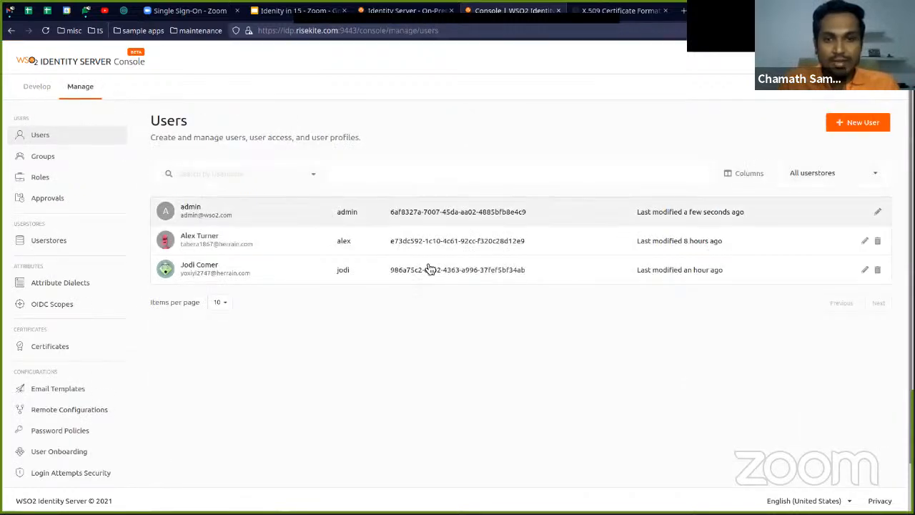
pyautogui.click(790, 273)
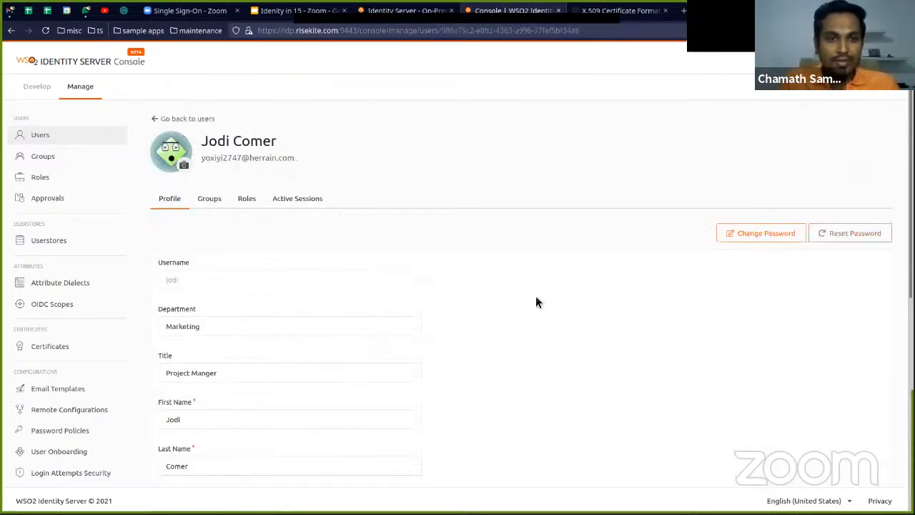
pyautogui.scroll(-2, 532, 300)
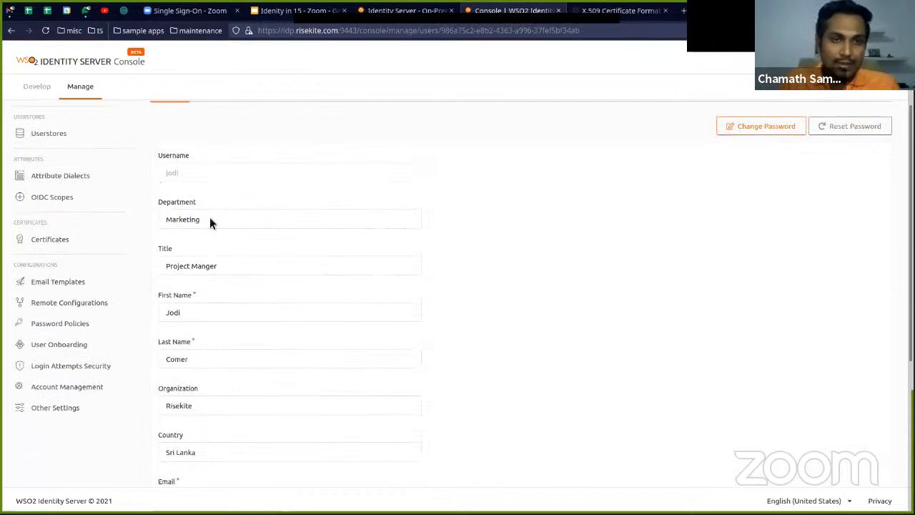
pyautogui.scroll(2, 190, 215)
pyautogui.scroll(-5, 207, 279)
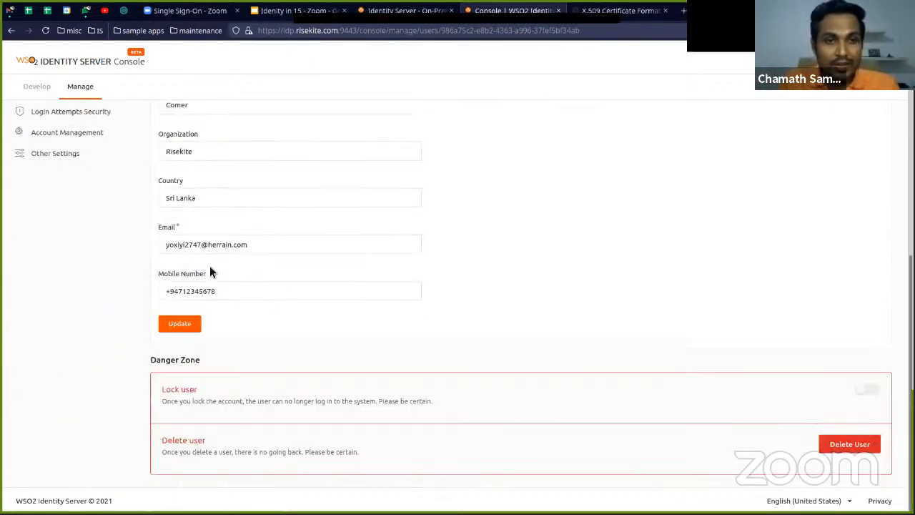
pyautogui.scroll(5, 215, 300)
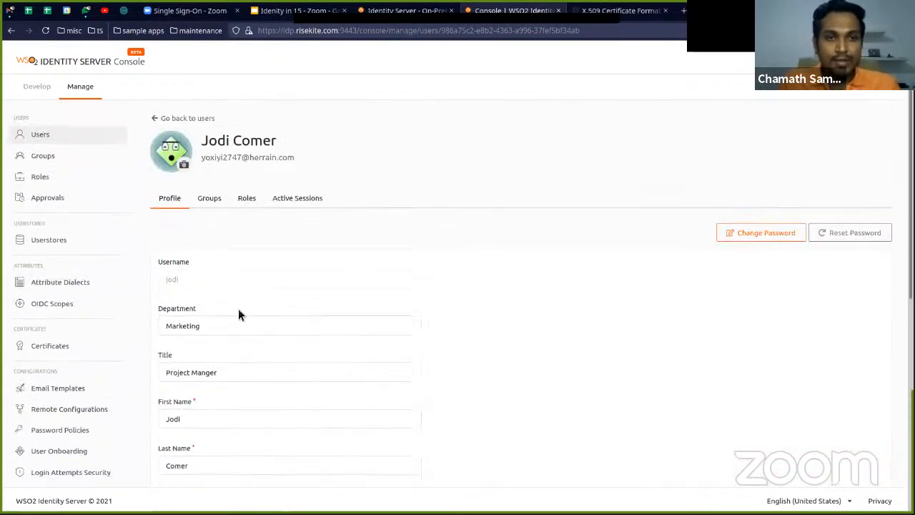
pyautogui.scroll(-4, 225, 336)
pyautogui.click(191, 364)
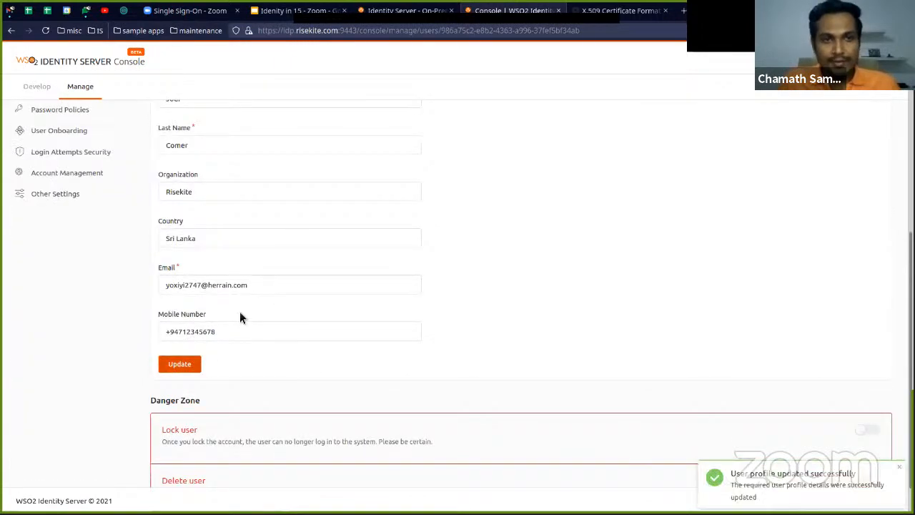
pyautogui.scroll(5, 251, 258)
pyautogui.click(39, 89)
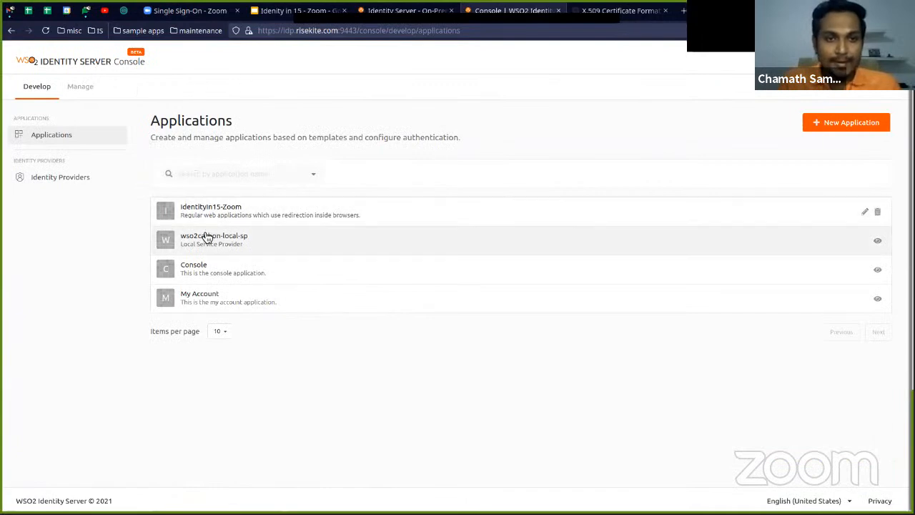
pyautogui.click(219, 12)
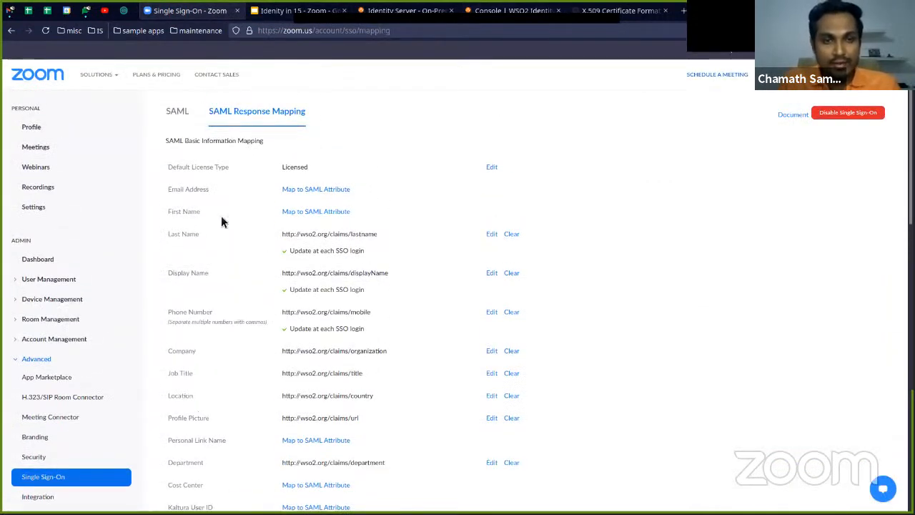
pyautogui.click(328, 193)
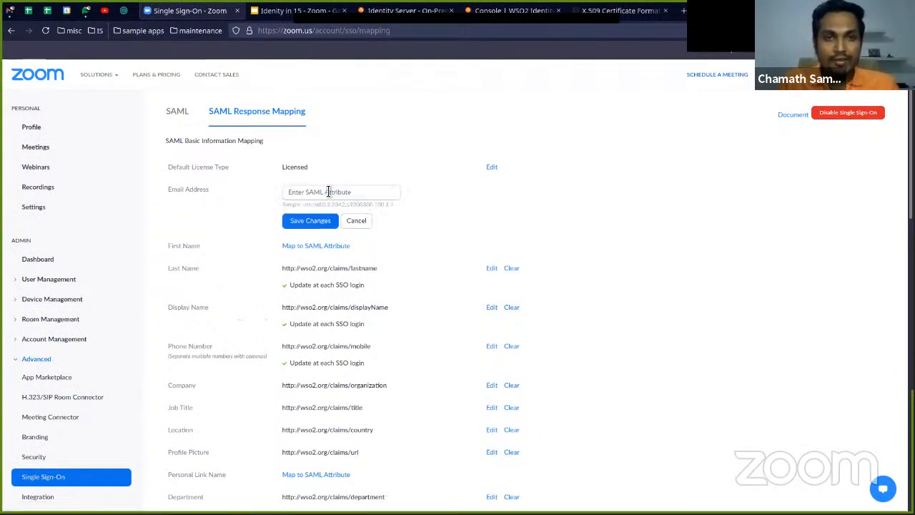
pyautogui.click(329, 191)
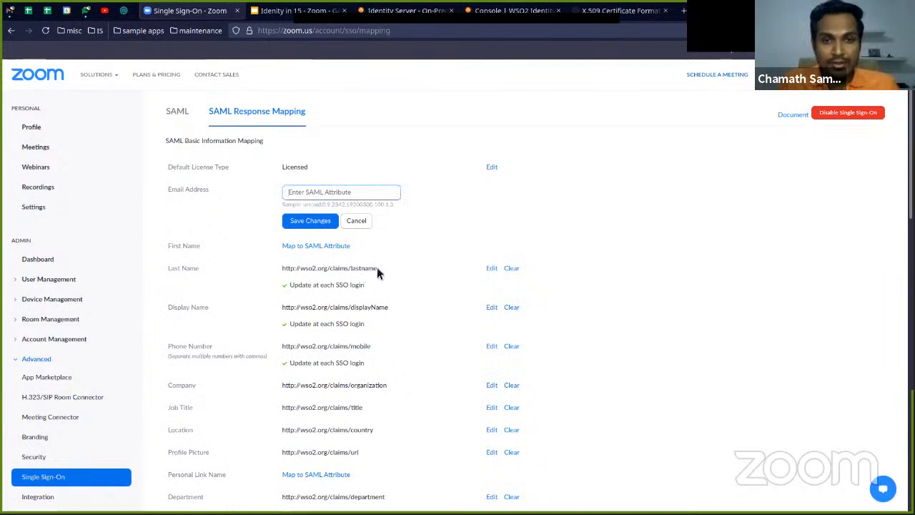
pyautogui.moveTo(379, 270); pyautogui.dragTo(308, 268)
pyautogui.hotkey('ctrl', 'c')
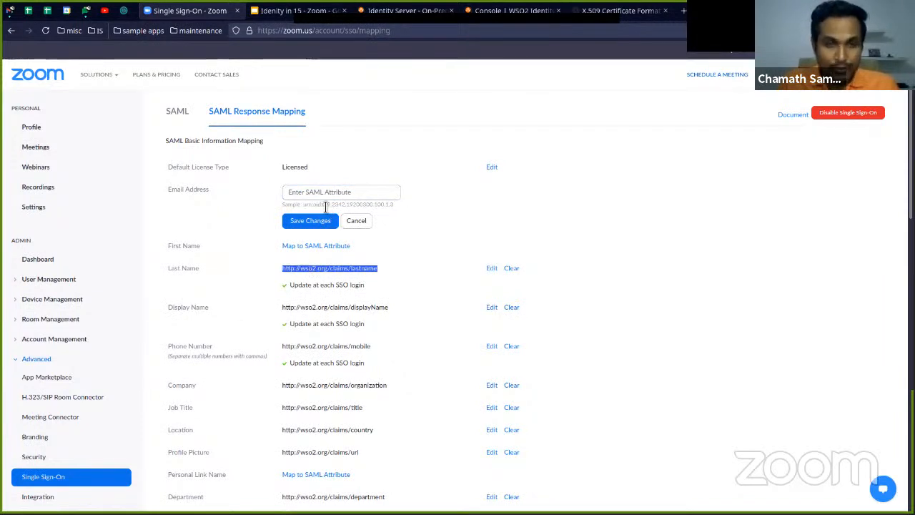
pyautogui.click(293, 192)
pyautogui.hotkey('ctrl', 'v')
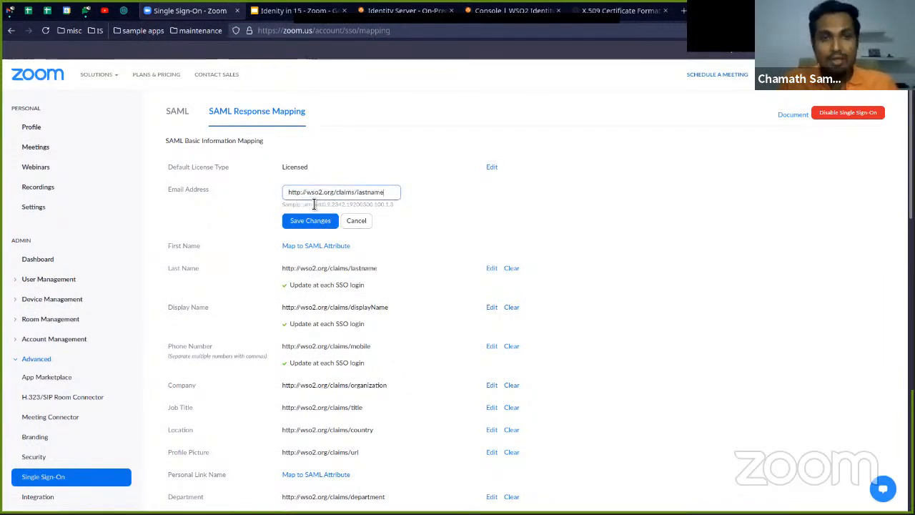
pyautogui.doubleClick(377, 193)
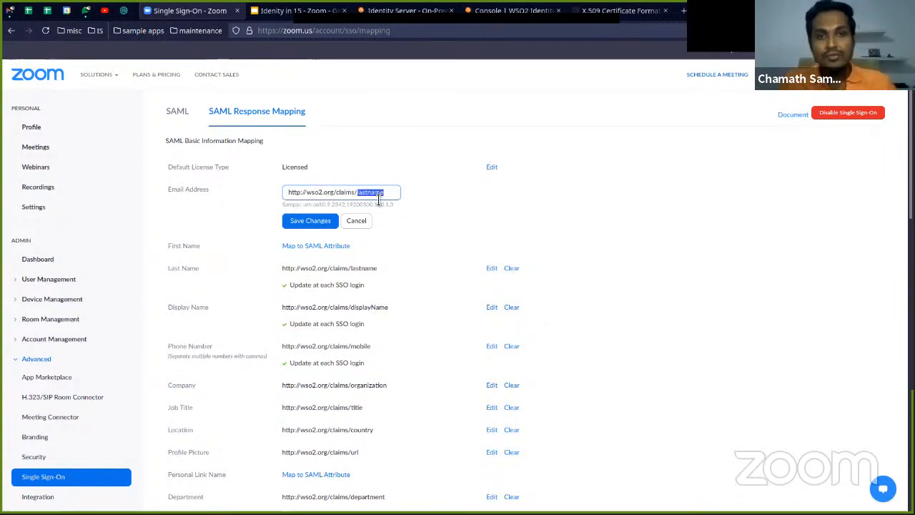
pyautogui.write('emailaddress')
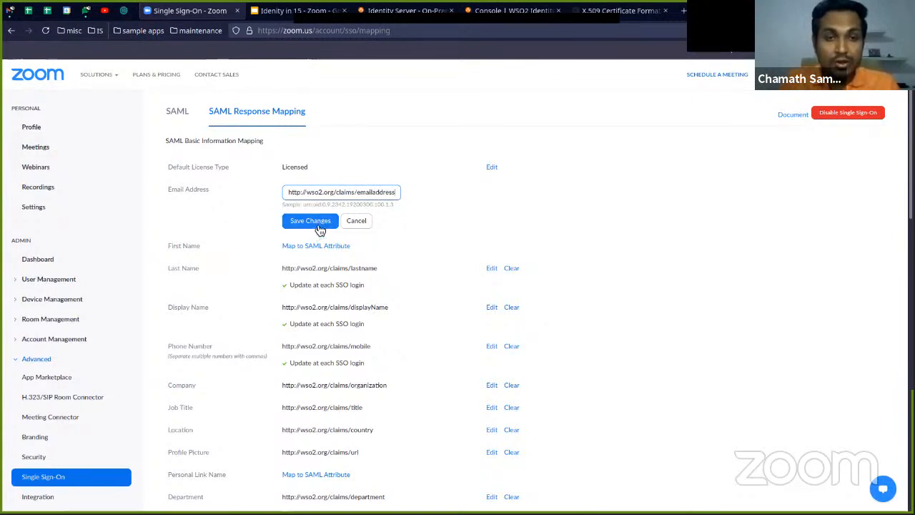
pyautogui.click(320, 227)
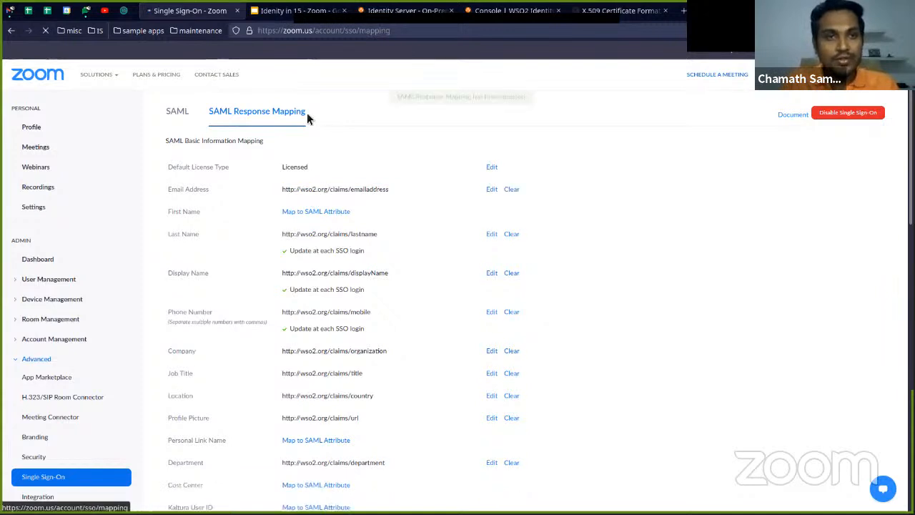
# In the WSO2 Identity Server console, search the local dialect's attributes for "email" and open the Email attribute
pyautogui.click(544, 11)
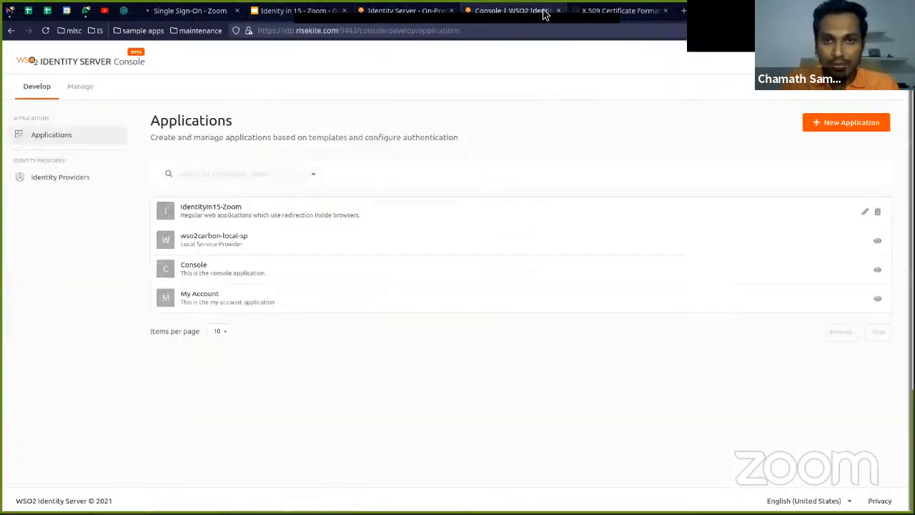
pyautogui.click(81, 86)
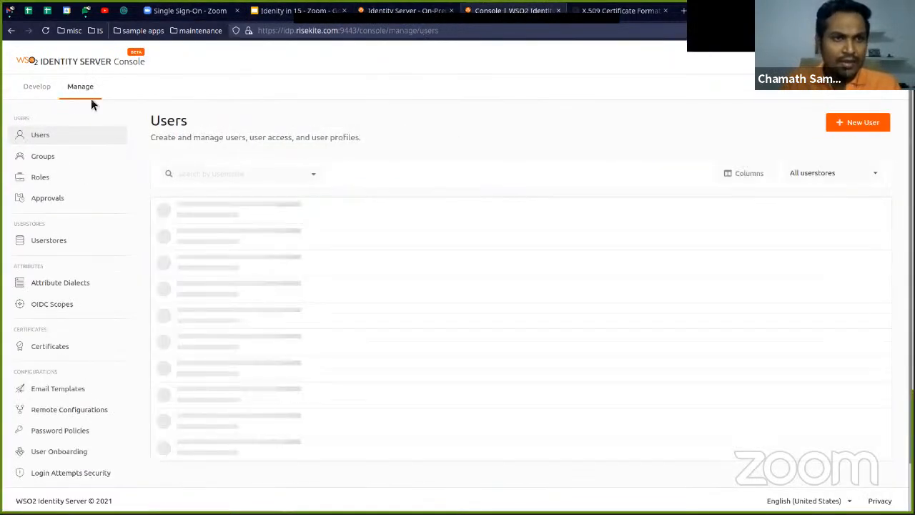
pyautogui.click(60, 282)
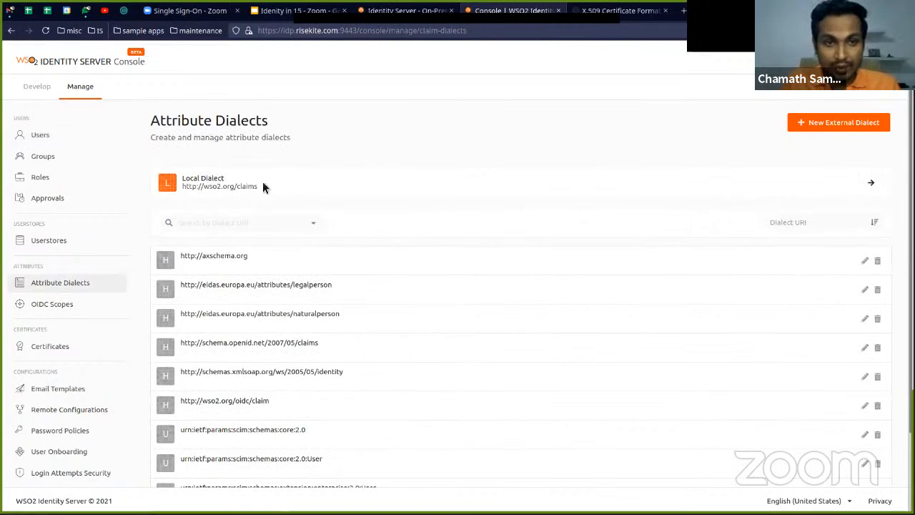
pyautogui.click(872, 184)
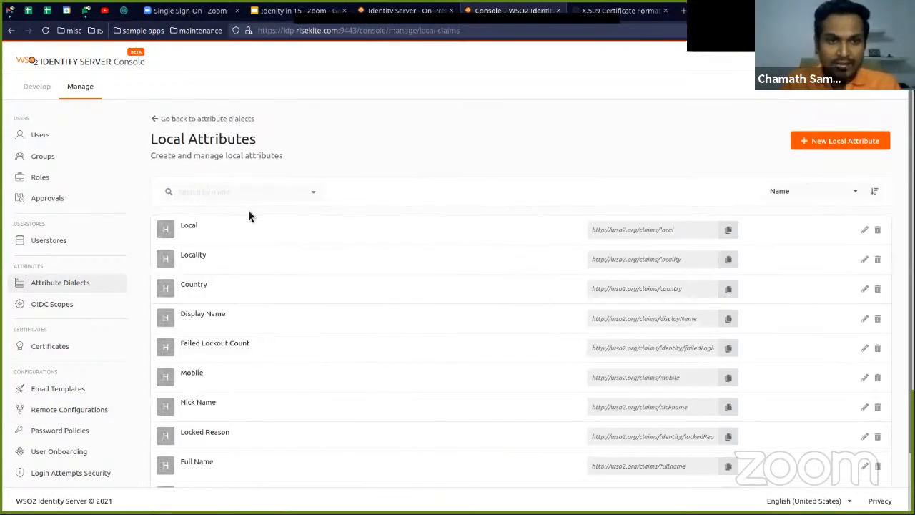
pyautogui.click(242, 198)
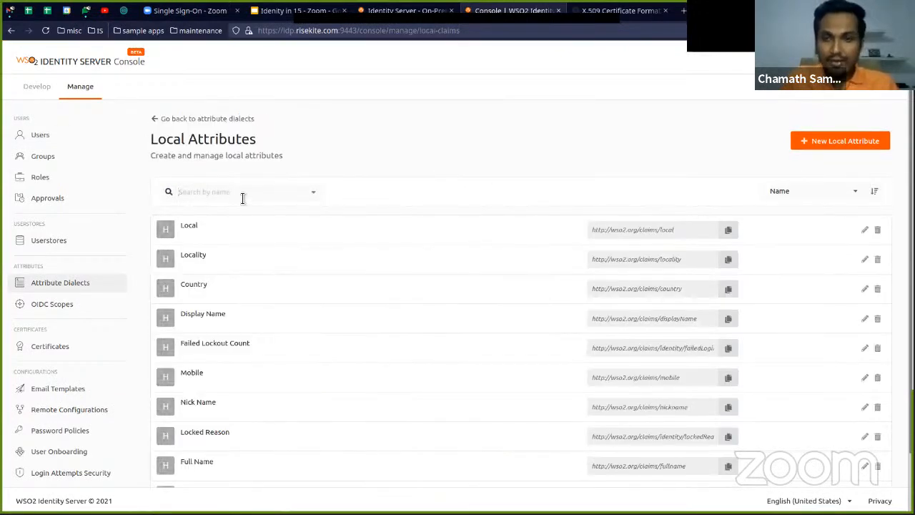
pyautogui.write('email')
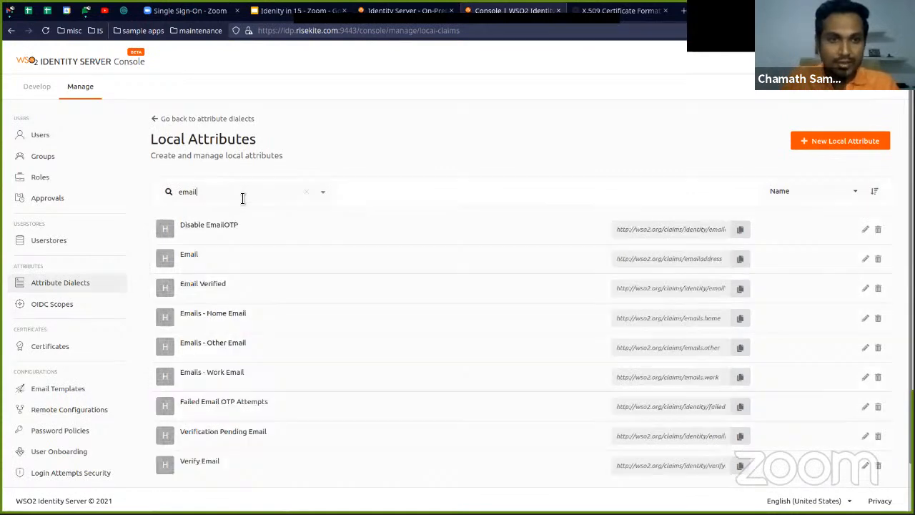
pyautogui.click(312, 255)
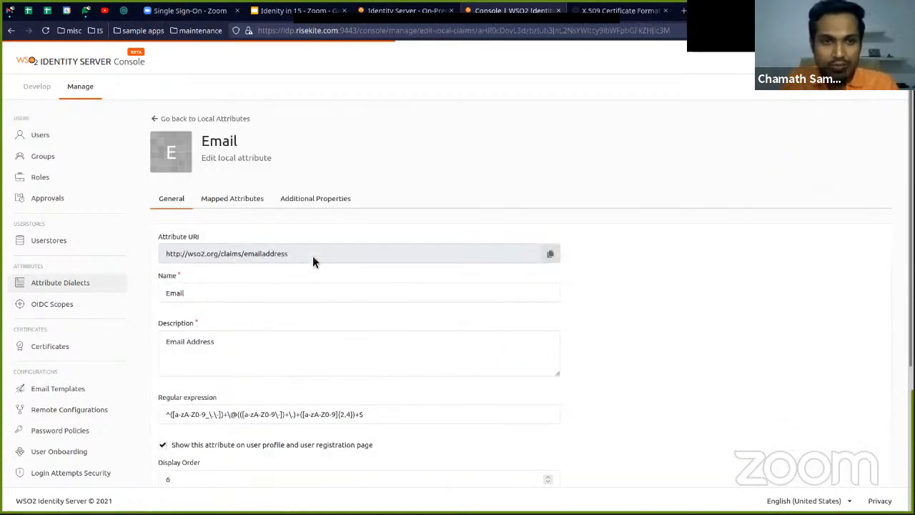
# Examine the Email attribute's URI and general settings, and return to the local attributes list
pyautogui.hotkey('ctrl', '+')
pyautogui.hotkey('ctrl', '+')
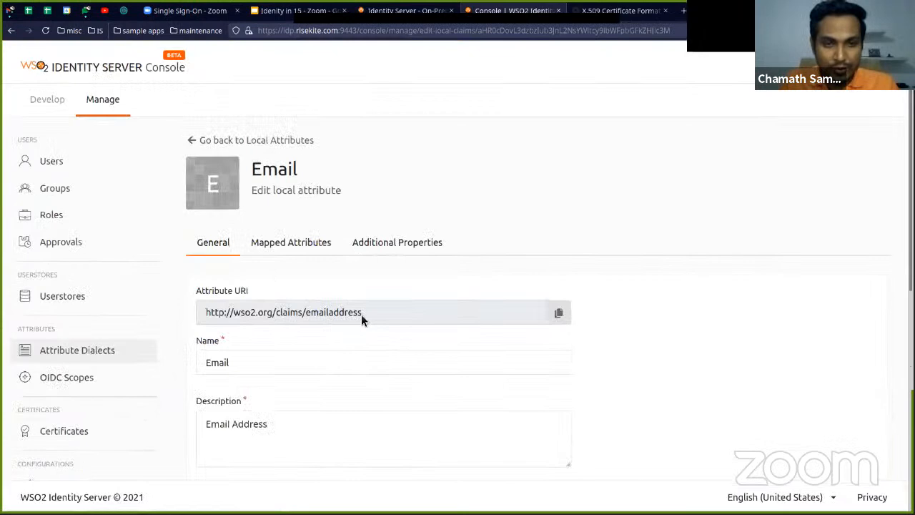
pyautogui.doubleClick(356, 312)
pyautogui.click(601, 298)
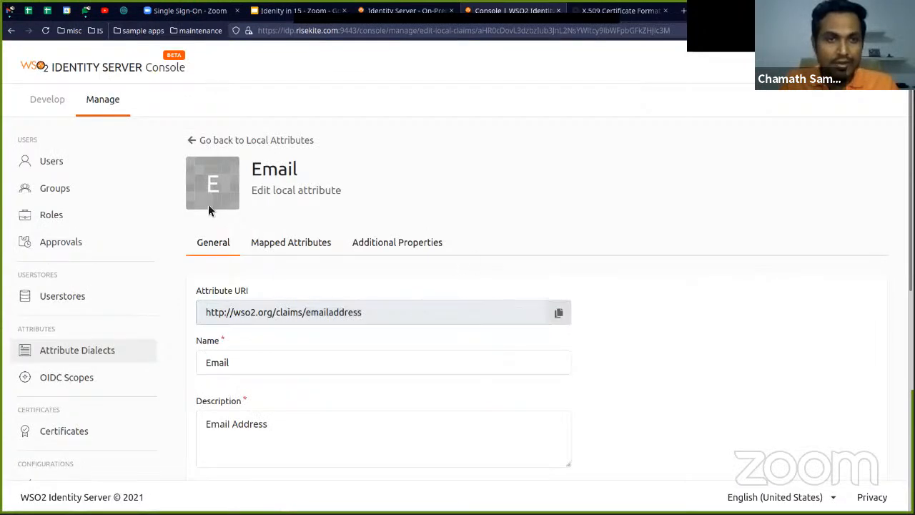
pyautogui.scroll(-2, 263, 180)
pyautogui.scroll(-1, 263, 180)
pyautogui.scroll(1, 264, 180)
pyautogui.click(172, 127)
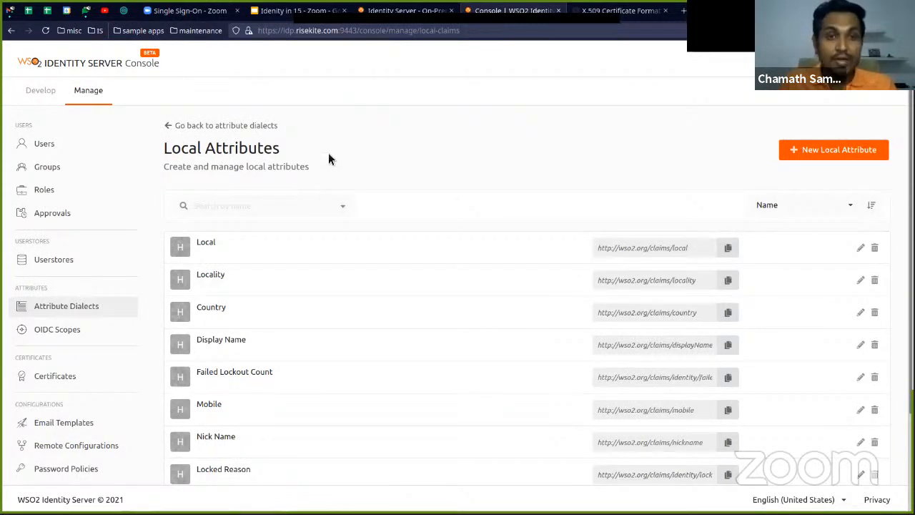
# Open the First Name mapping for editing in Zoom and return to the local attributes in the WSO2 console
pyautogui.hotkey('ctrl', 'Tab')
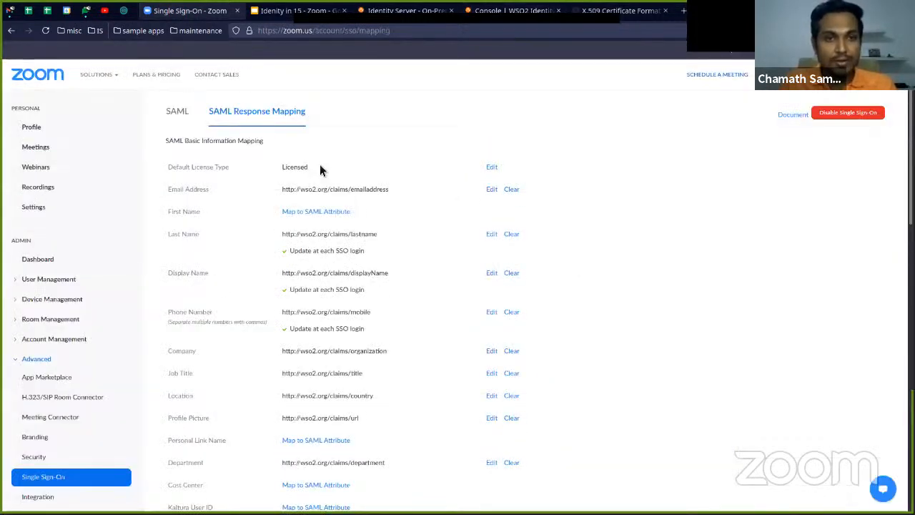
pyautogui.click(320, 215)
pyautogui.hotkey('ctrl', 'Tab')
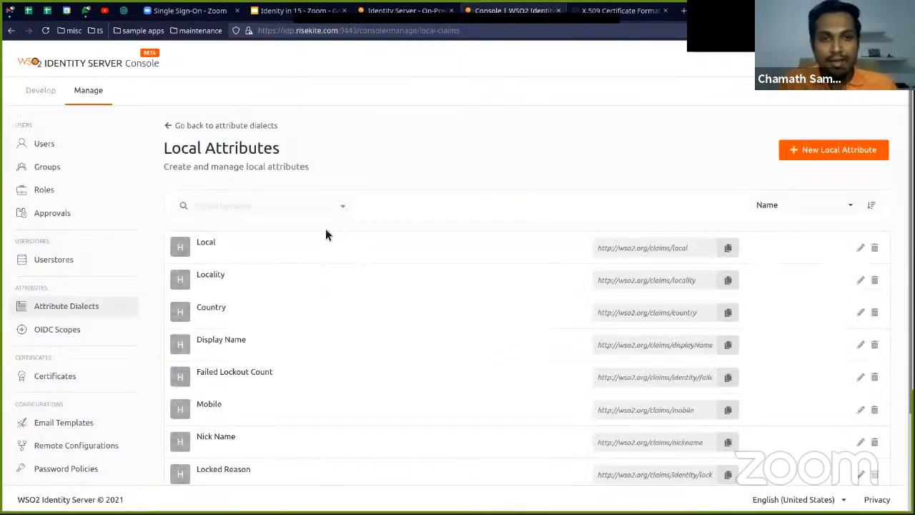
# Try searching the local attributes for "givenname"
pyautogui.click(290, 212)
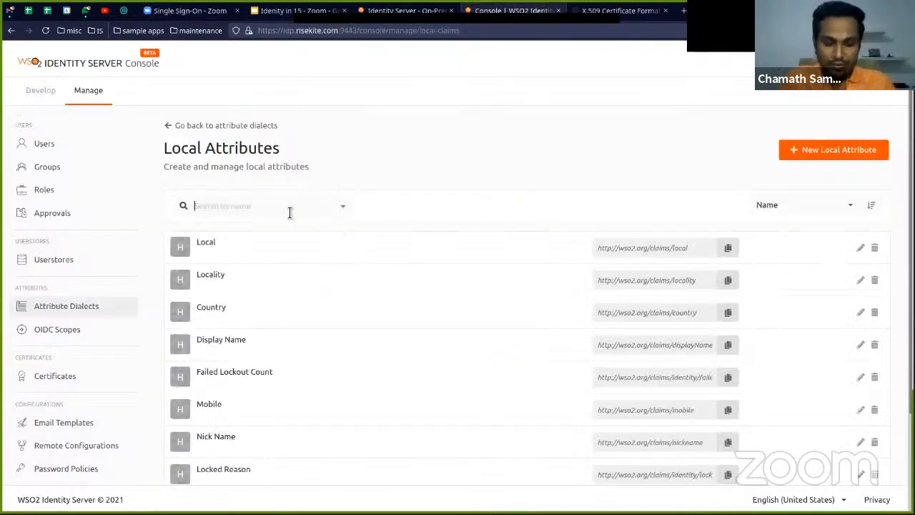
pyautogui.write('givennam')
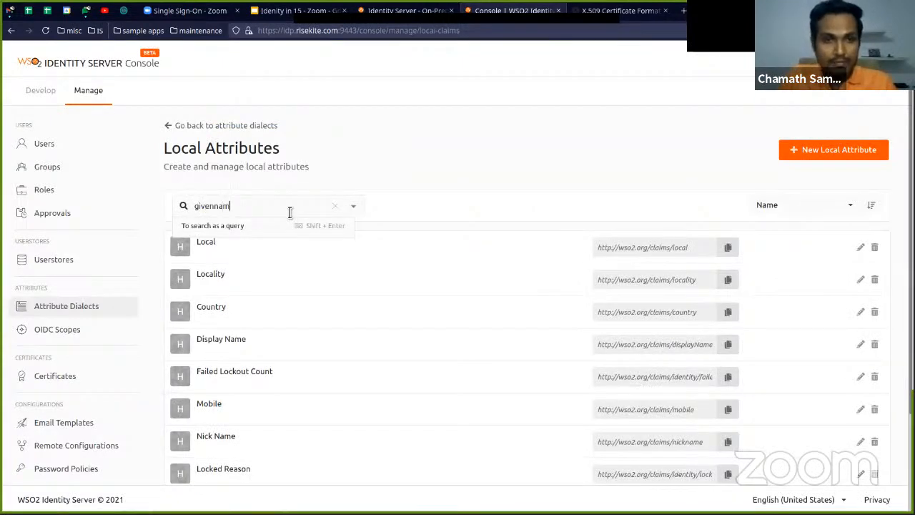
pyautogui.write('e')
pyautogui.press('BackSpace')
pyautogui.press('BackSpace')
pyautogui.press('Return')
# Search the local attributes for "first", open the First Name attribute and copy its attribute URI
pyautogui.hotkey('ctrl', 'a')
pyautogui.write('first')
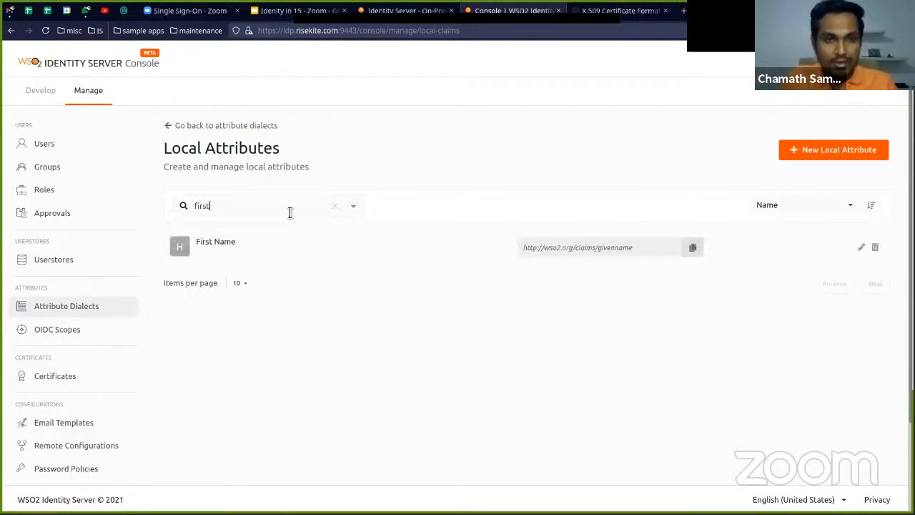
pyautogui.click(630, 248)
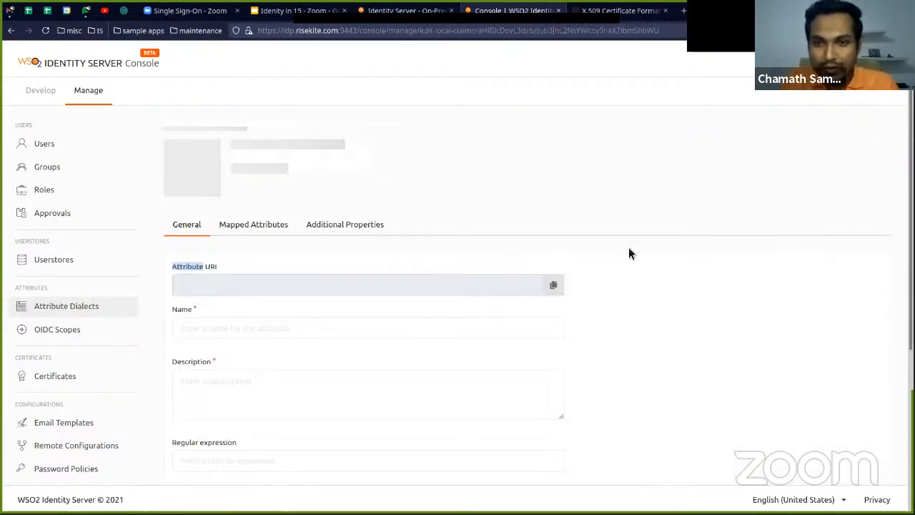
pyautogui.click(553, 275)
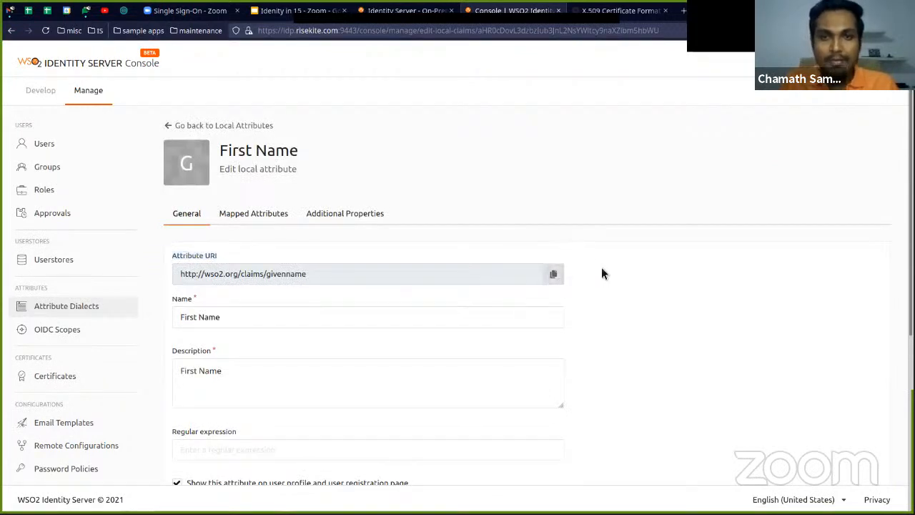
pyautogui.hotkey('ctrl', 'Tab')
pyautogui.click(367, 220)
pyautogui.hotkey('ctrl', 'v')
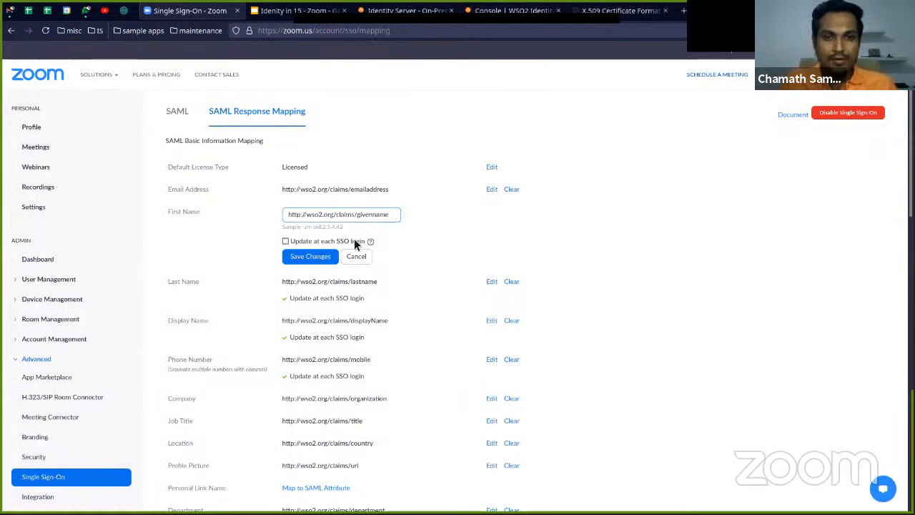
pyautogui.click(285, 242)
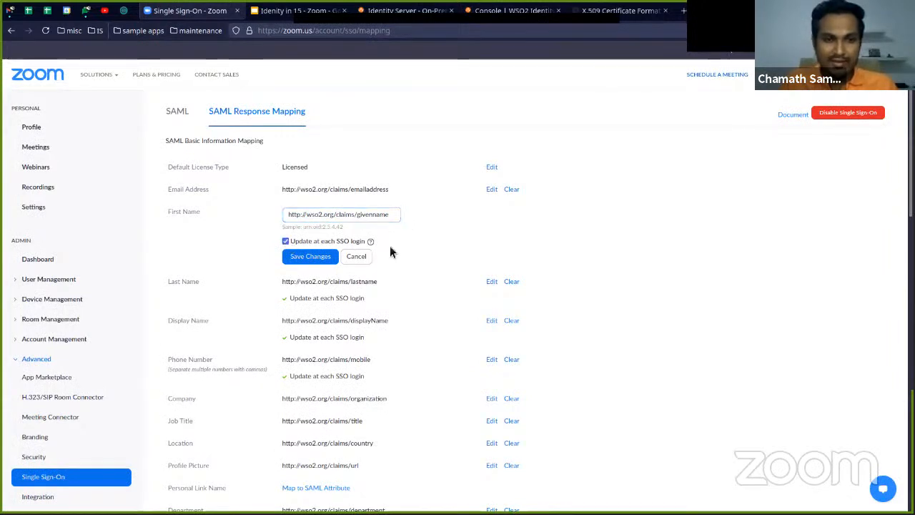
pyautogui.click(329, 258)
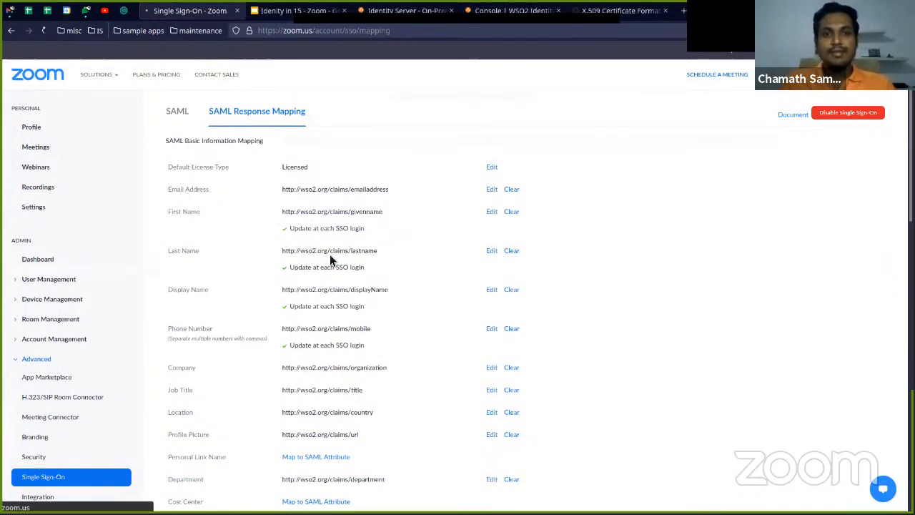
# Look over the basic, advanced and auto mapping sections of the SAML response mapping, and open Zoom's SAML settings
pyautogui.scroll(-4, 356, 243)
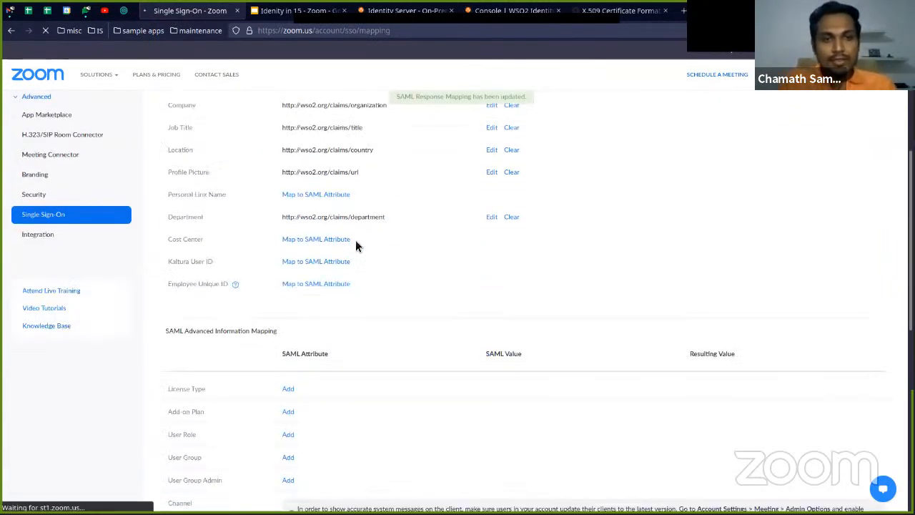
pyautogui.scroll(4, 356, 247)
pyautogui.scroll(-4, 369, 235)
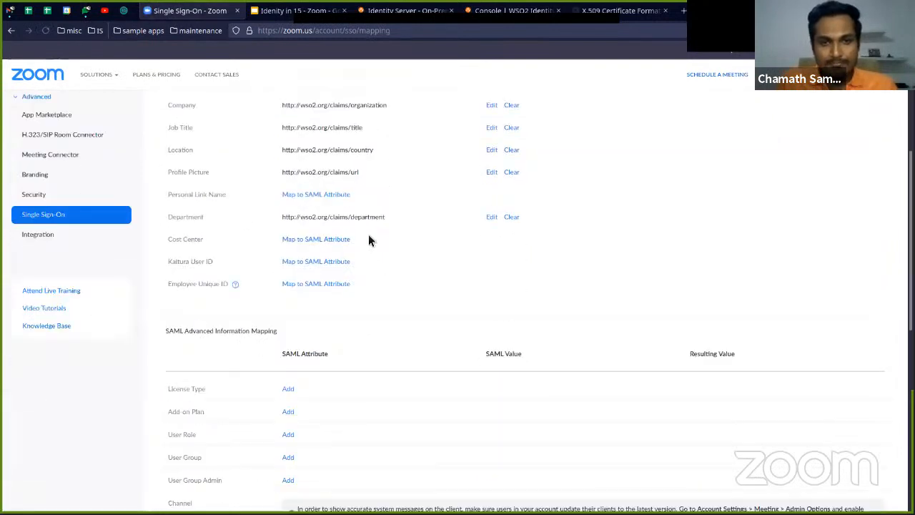
pyautogui.scroll(-6, 368, 235)
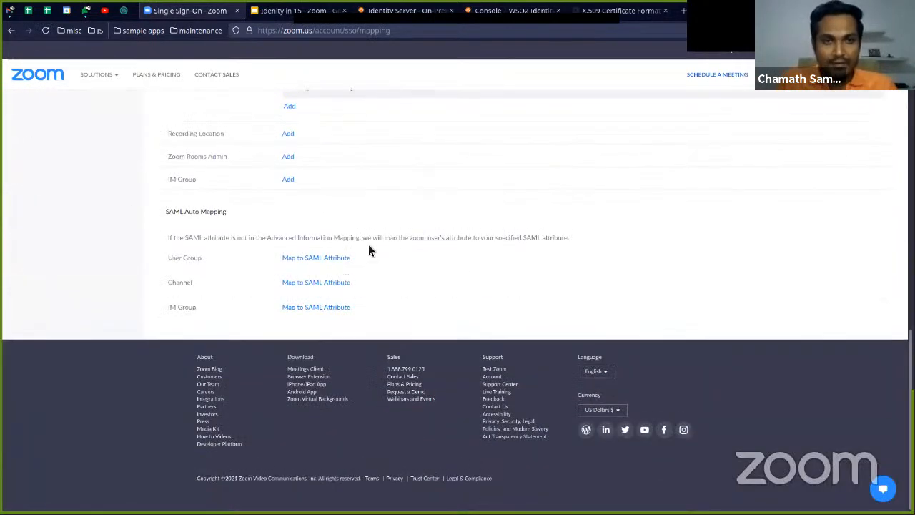
pyautogui.scroll(10, 370, 251)
pyautogui.click(188, 115)
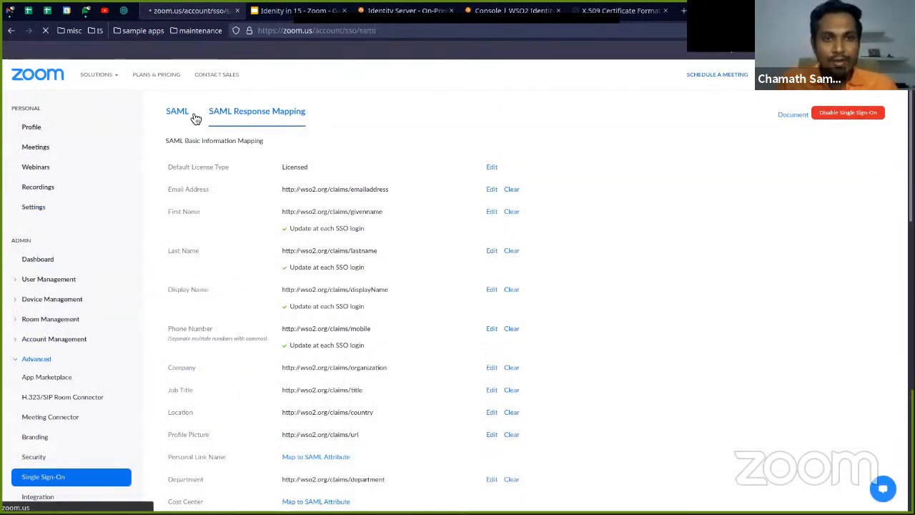
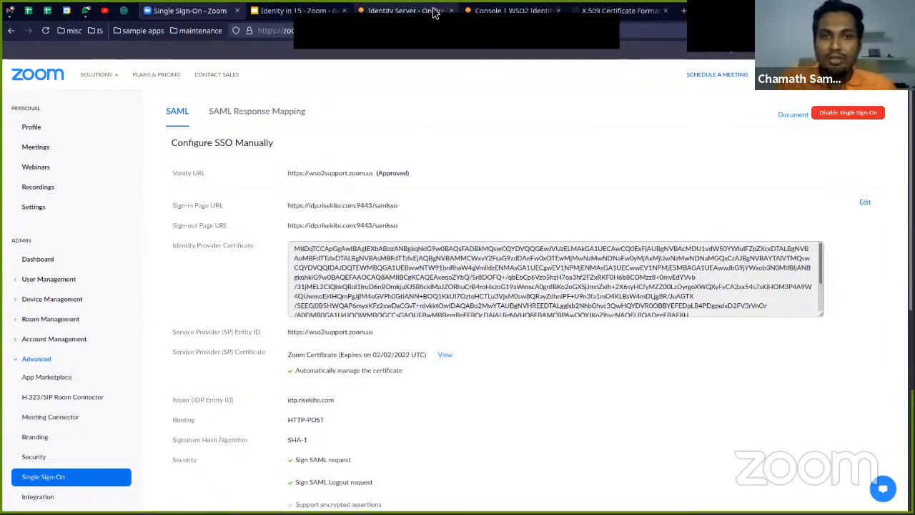
# Switch to the WSO2 Identity Server console and open the profile of the last user in the Users list
pyautogui.click(490, 13)
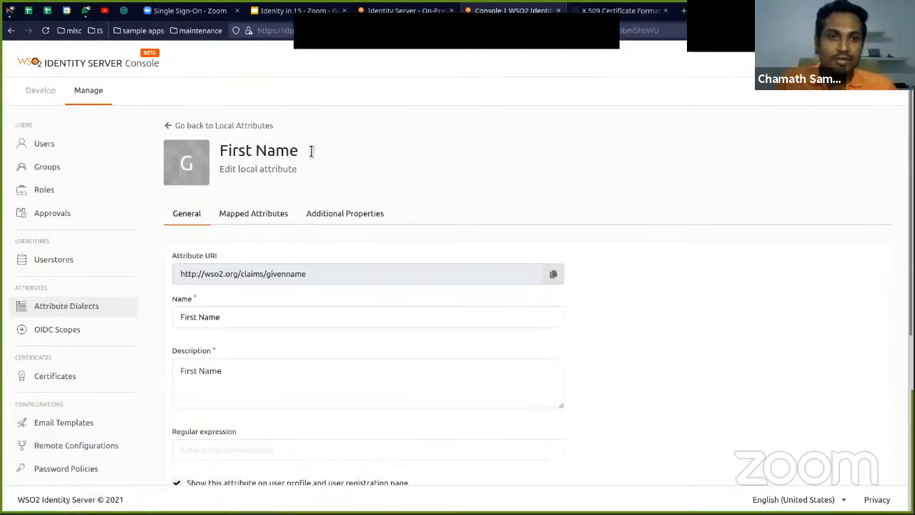
pyautogui.click(53, 149)
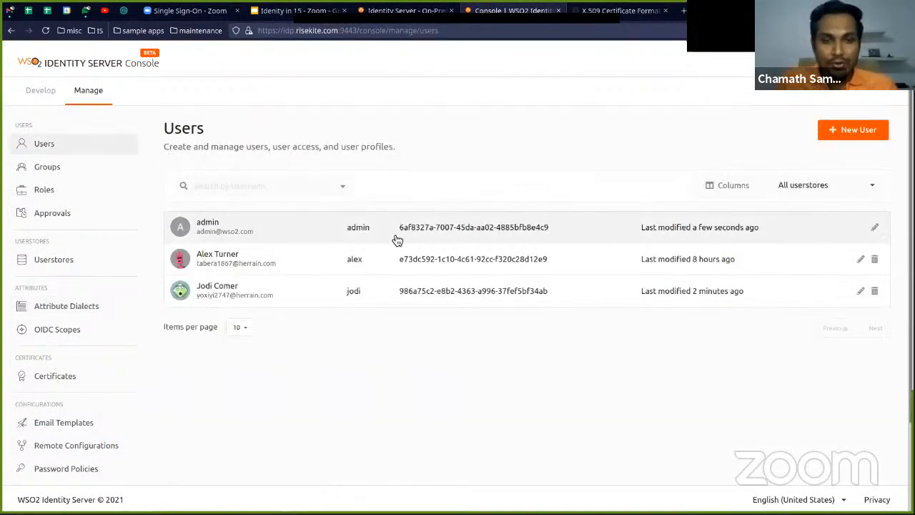
pyautogui.click(465, 299)
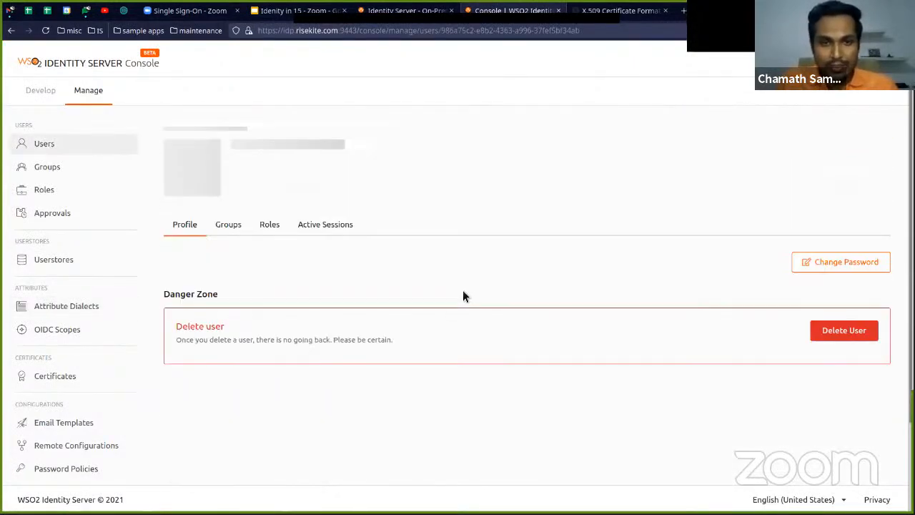
pyautogui.scroll(-3, 406, 289)
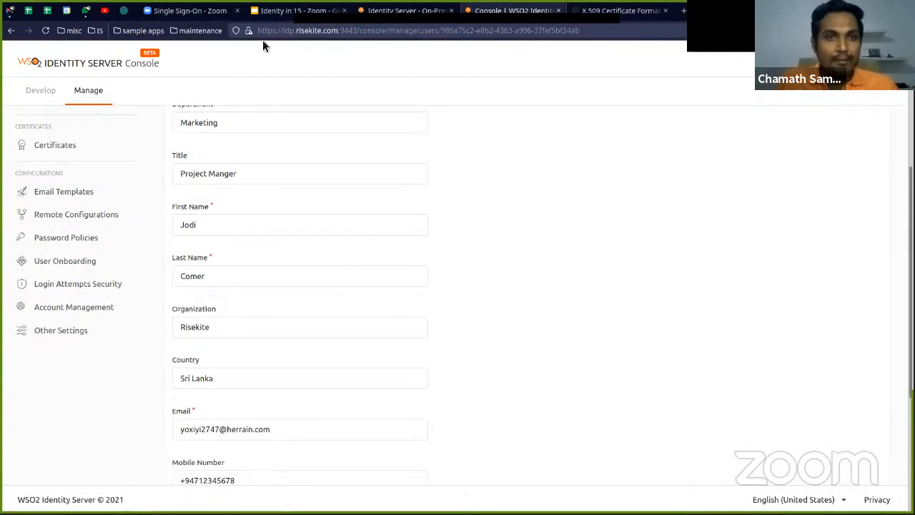
# Replace the disposable address in Temp Mail with a new one and copy the new address
pyautogui.click(123, 17)
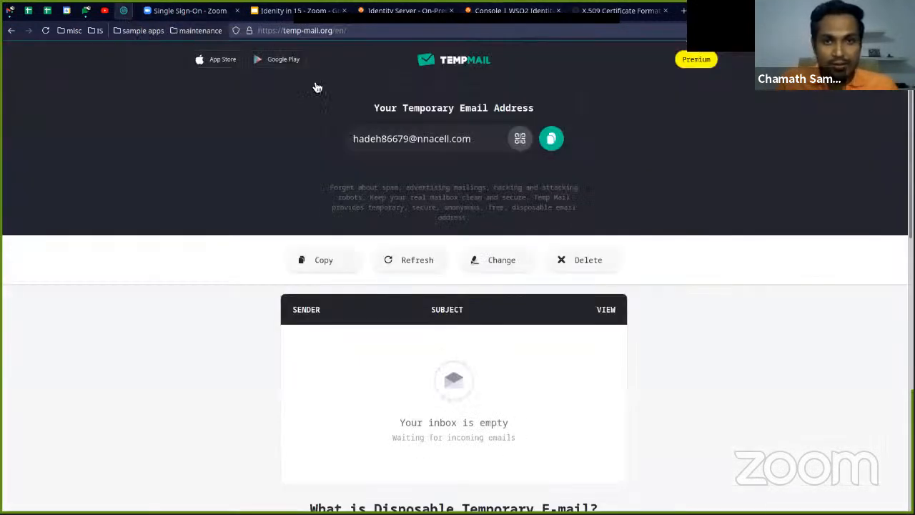
pyautogui.click(580, 261)
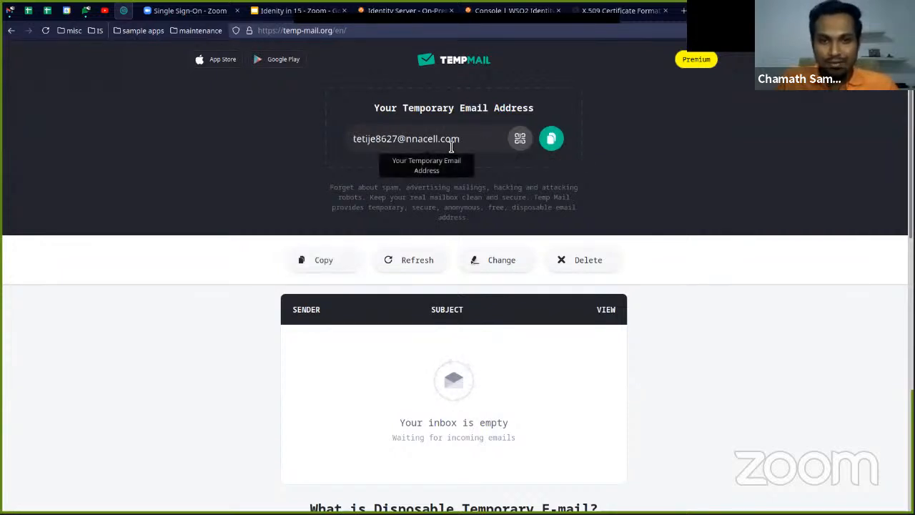
pyautogui.tripleClick(451, 140)
pyautogui.hotkey('ctrl', 'c')
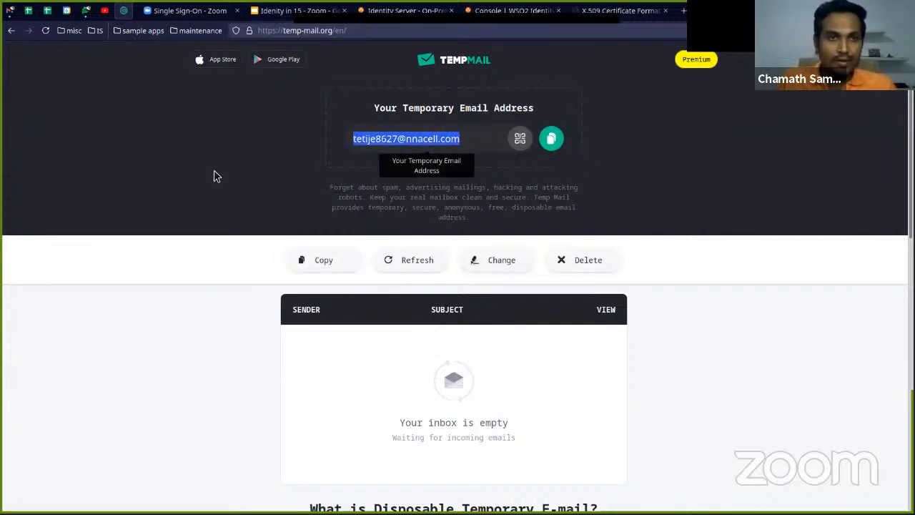
# Set the console user's email to the copied temporary address and update the profile
pyautogui.hotkey('ctrl', 'Tab')
pyautogui.scroll(-3, 212, 321)
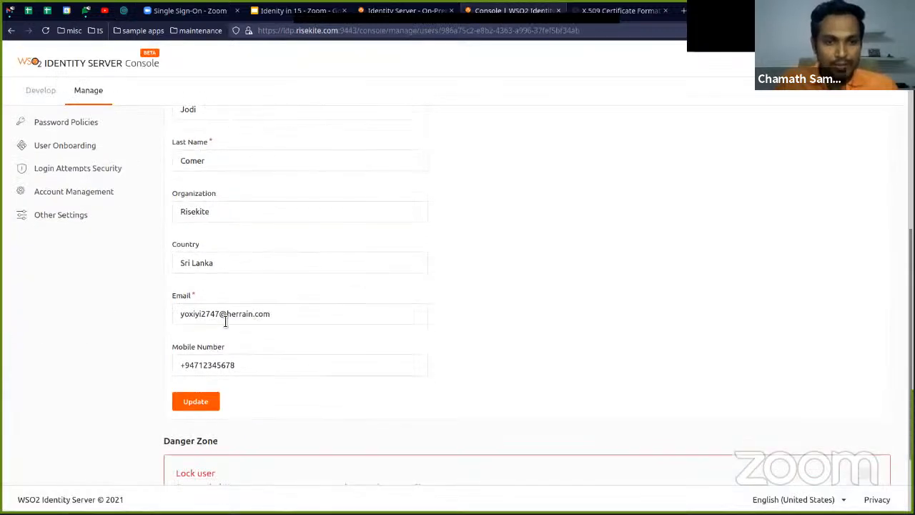
pyautogui.tripleClick(227, 321)
pyautogui.hotkey('ctrl', 'v')
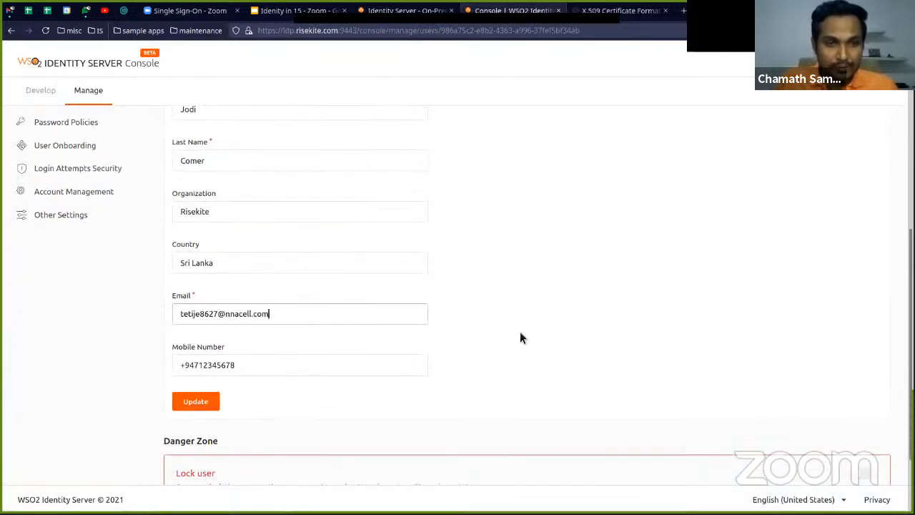
pyautogui.scroll(-2, 321, 307)
pyautogui.click(200, 306)
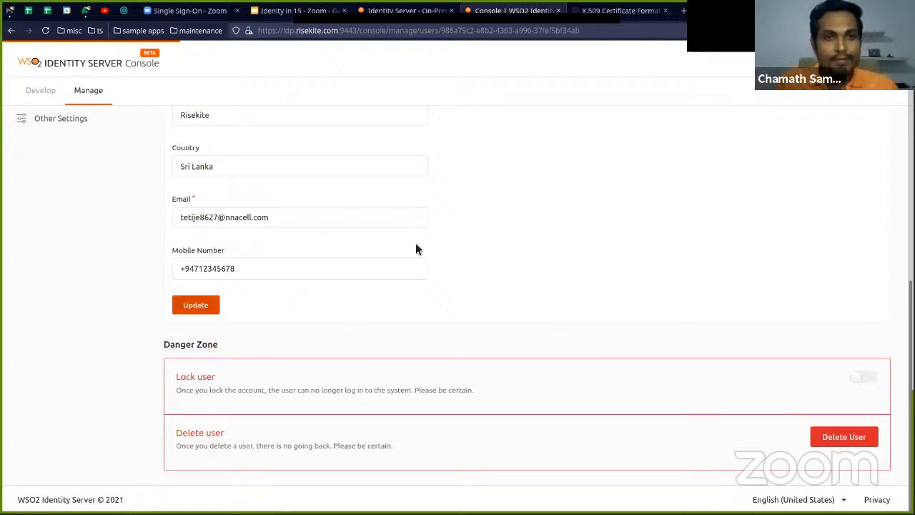
pyautogui.scroll(4, 421, 254)
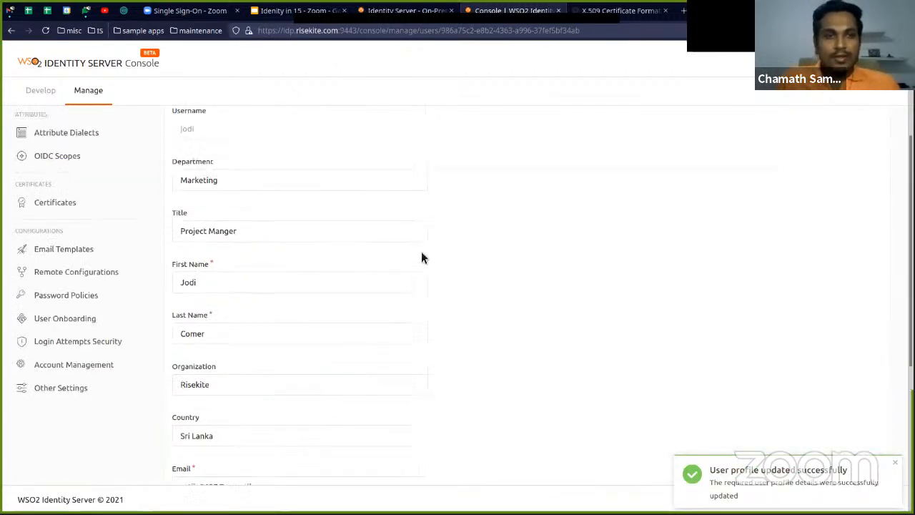
pyautogui.scroll(3, 421, 253)
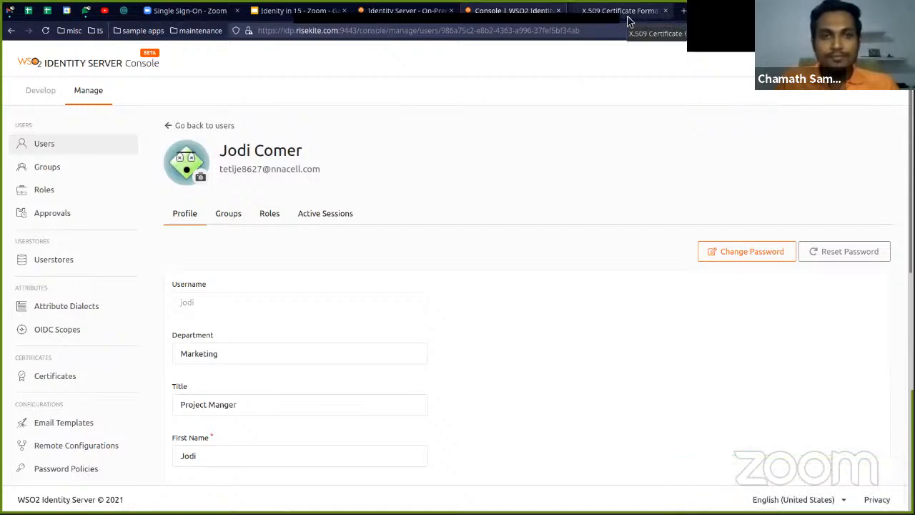
# Close the X.509 certificate formatting page and open wso2support.zoom.us in a private browser window
pyautogui.click(665, 11)
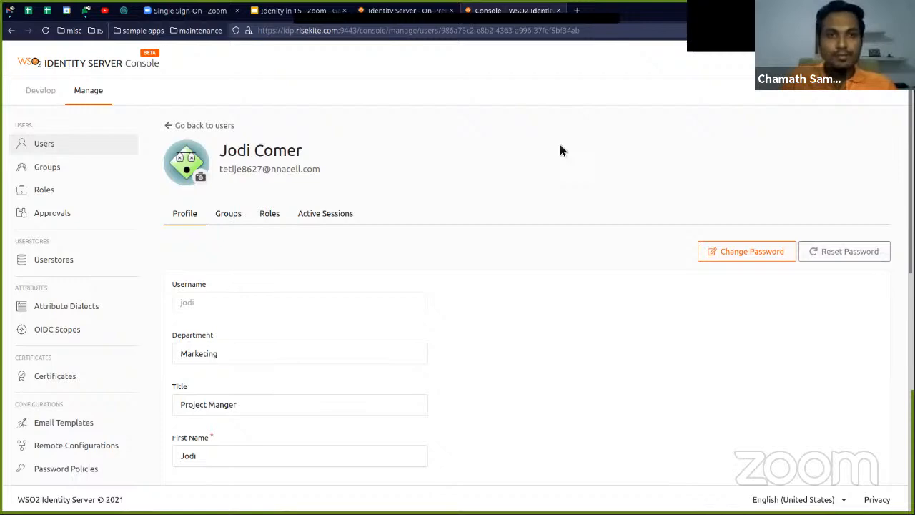
pyautogui.hotkey('ctrl', 'shift', 'p')
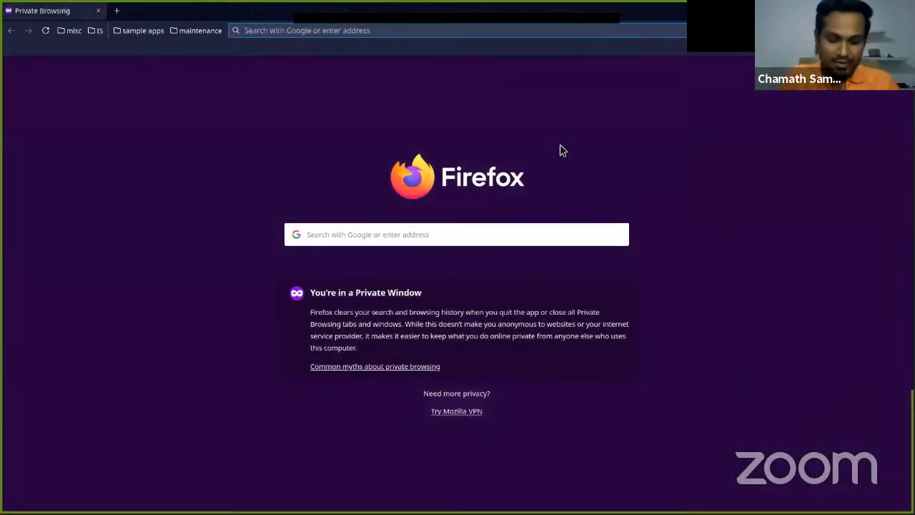
pyautogui.write('wso')
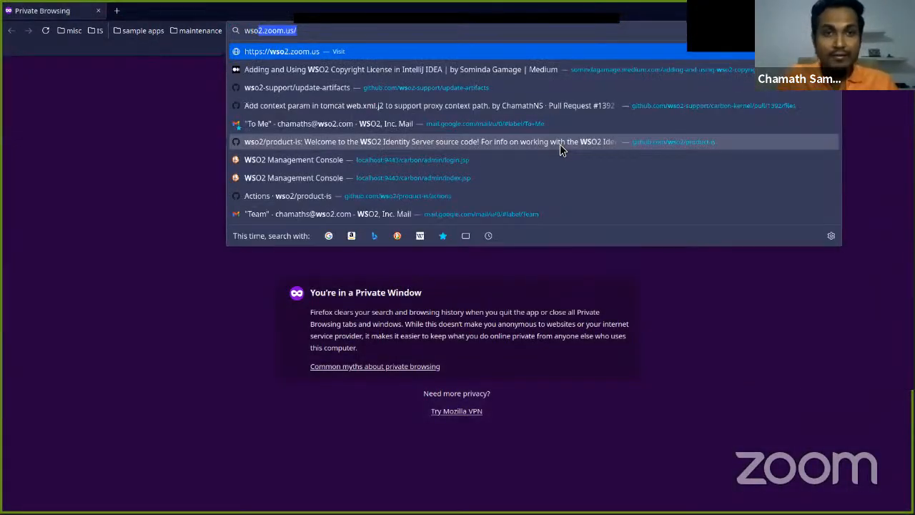
pyautogui.write('2supp')
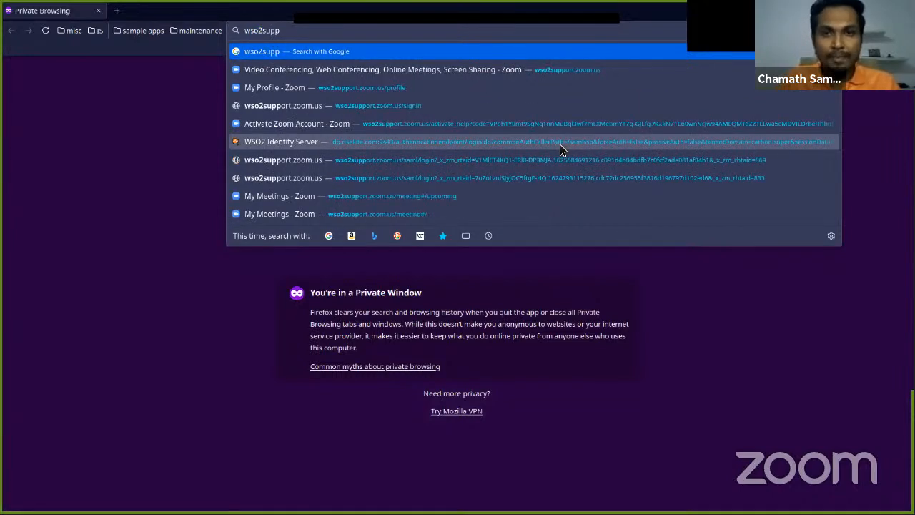
pyautogui.click(534, 71)
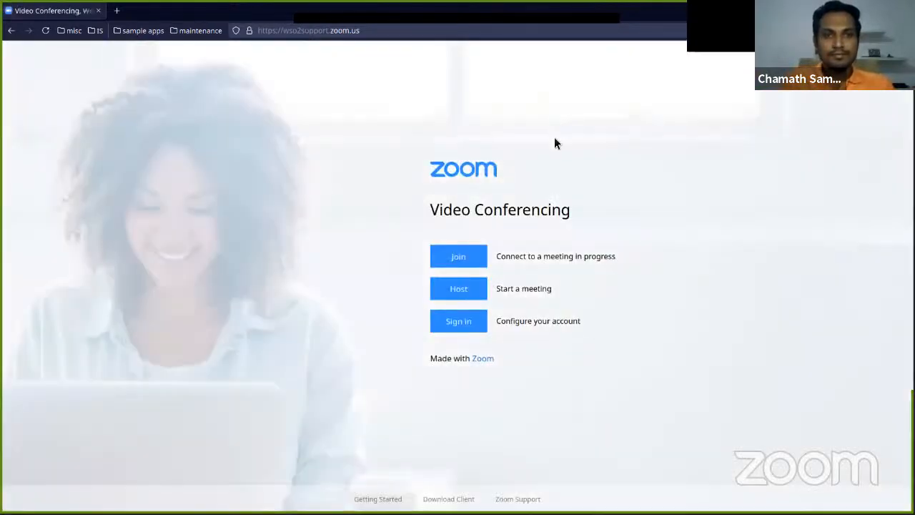
# Start the Zoom sign-in and fill in the test user's username and account password on the WSO2 login page
pyautogui.click(471, 328)
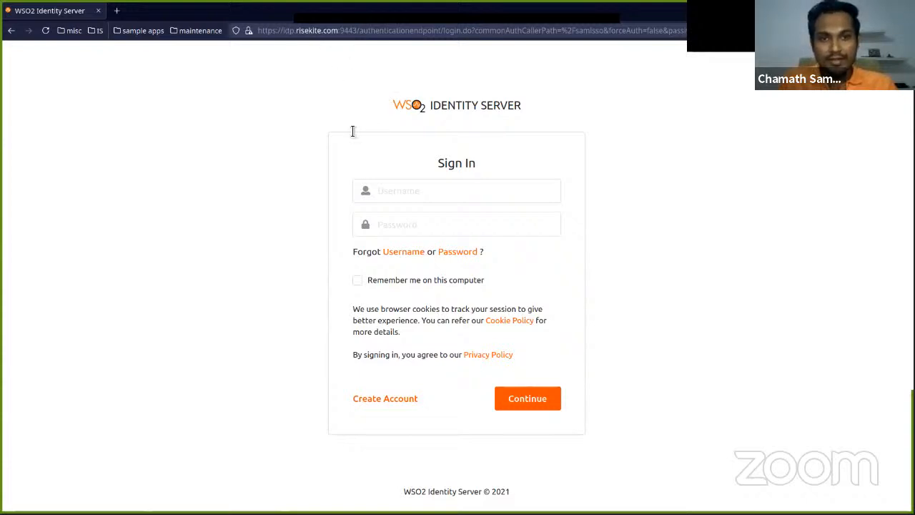
pyautogui.click(390, 191)
pyautogui.click(394, 239)
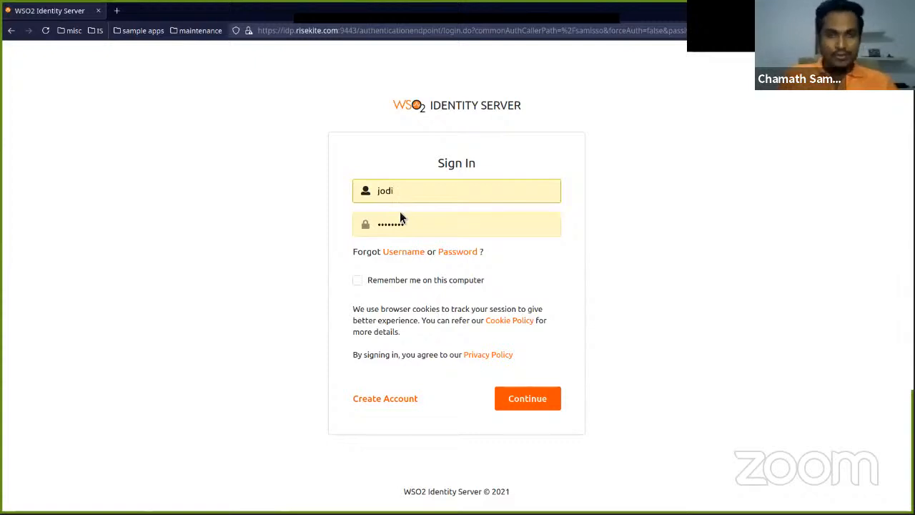
# Return to the Zoom admin portal and examine the existing accounts in the user management list
pyautogui.hotkey('alt', 'Tab')
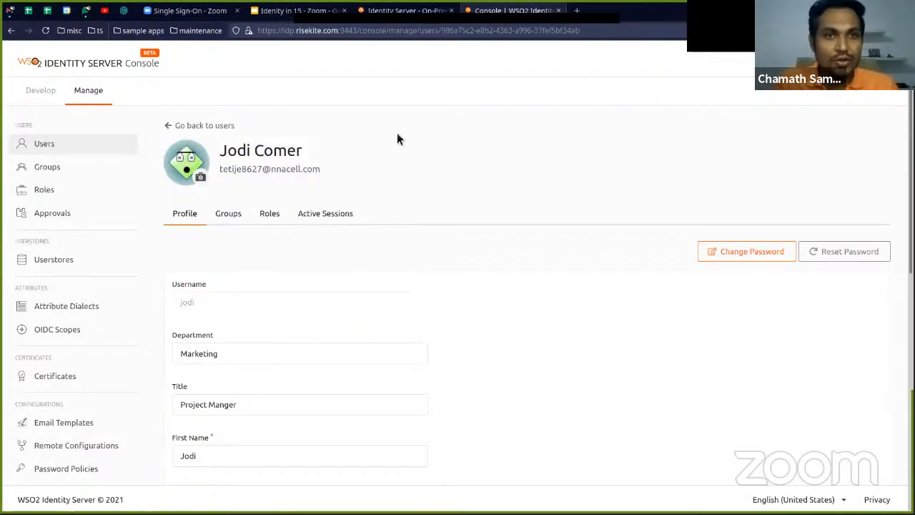
pyautogui.click(213, 11)
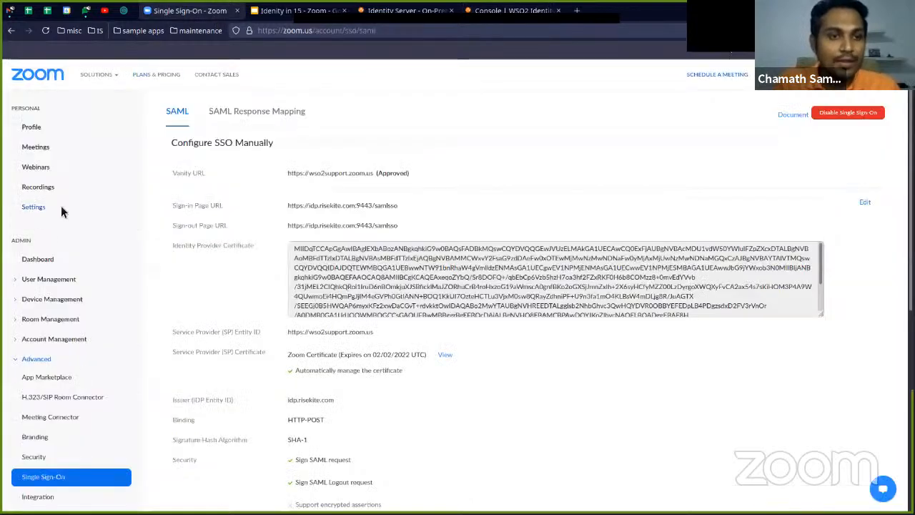
pyautogui.click(46, 283)
pyautogui.click(34, 299)
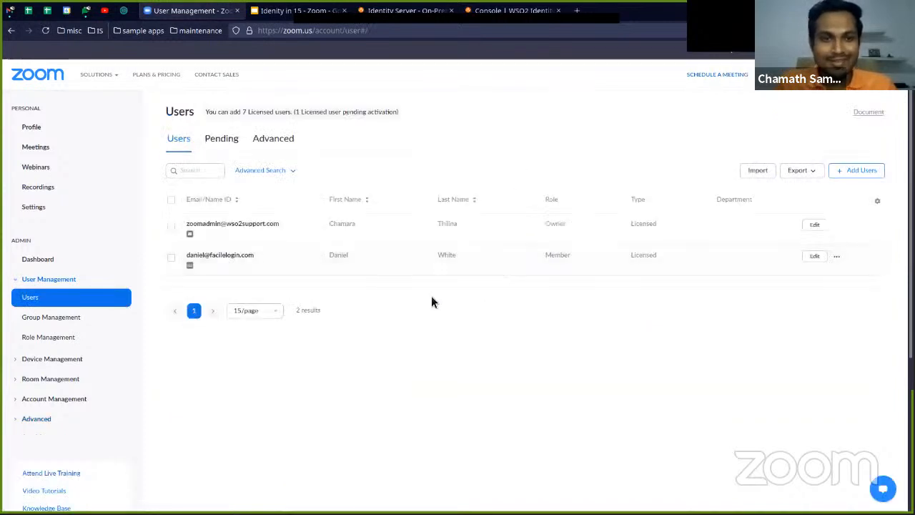
pyautogui.scroll(-2, 414, 250)
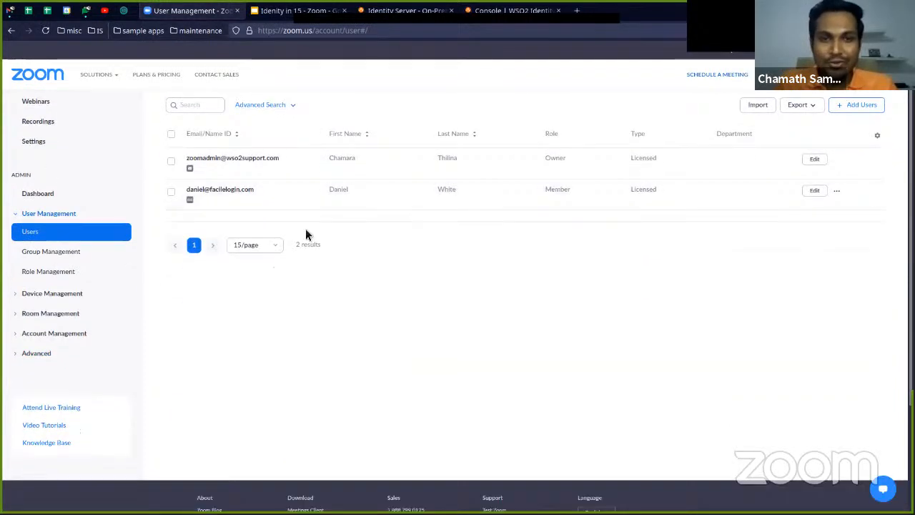
pyautogui.scroll(2, 465, 261)
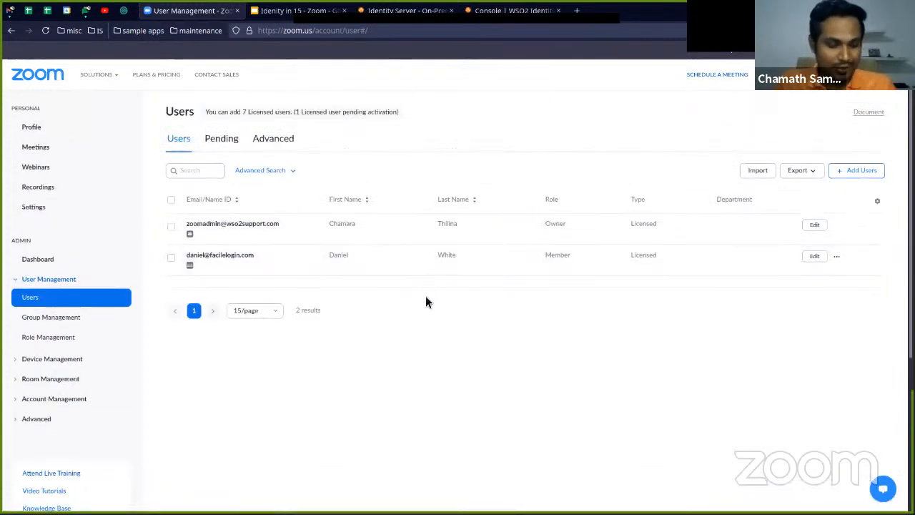
# Submit the prepared login in the private window and review the attributes requested by IdentityIn15-Zoom
pyautogui.hotkey('alt', 'Tab')
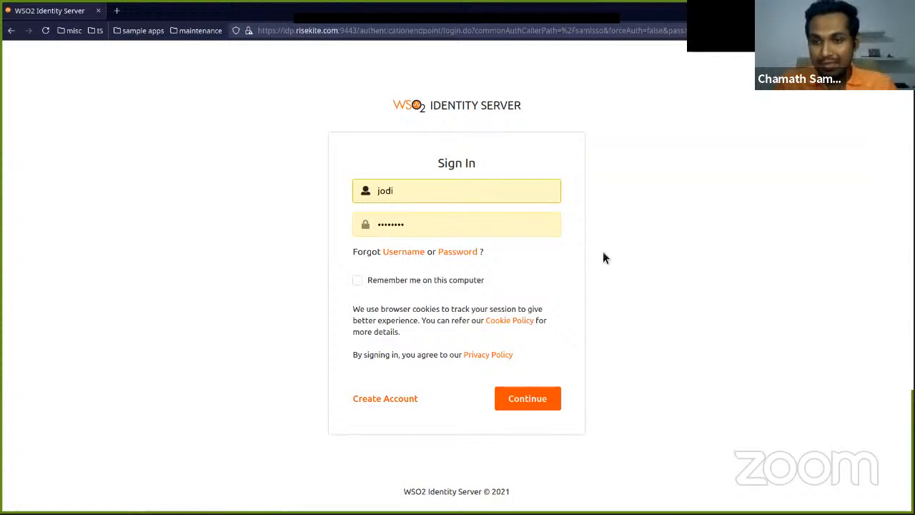
pyautogui.click(523, 404)
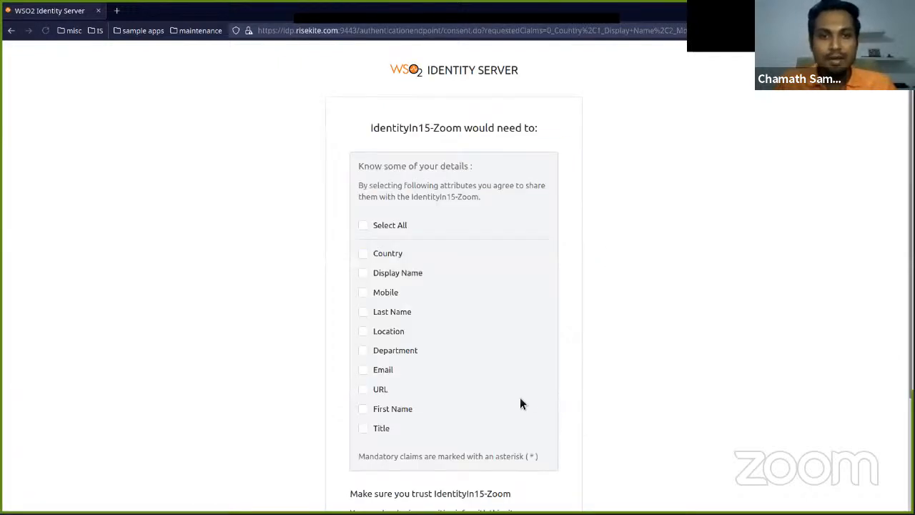
pyautogui.scroll(-2, 518, 363)
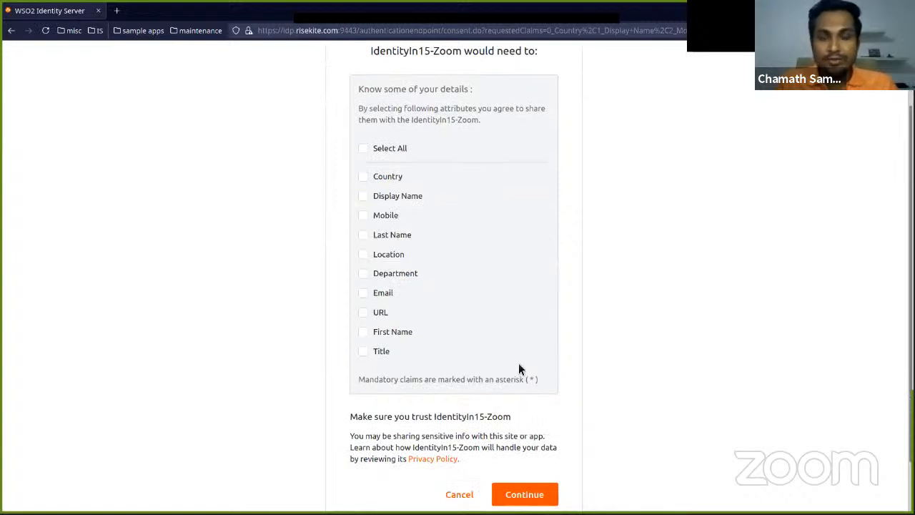
pyautogui.scroll(2, 514, 354)
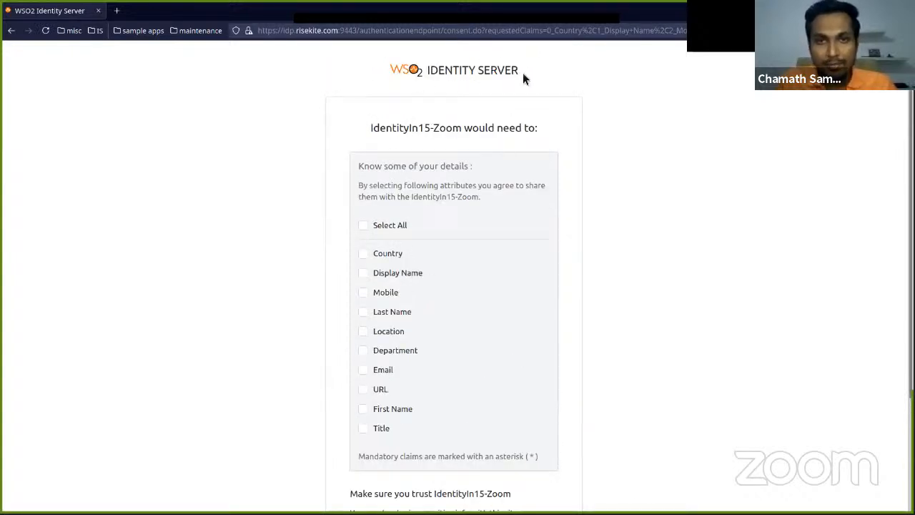
pyautogui.scroll(-1, 418, 181)
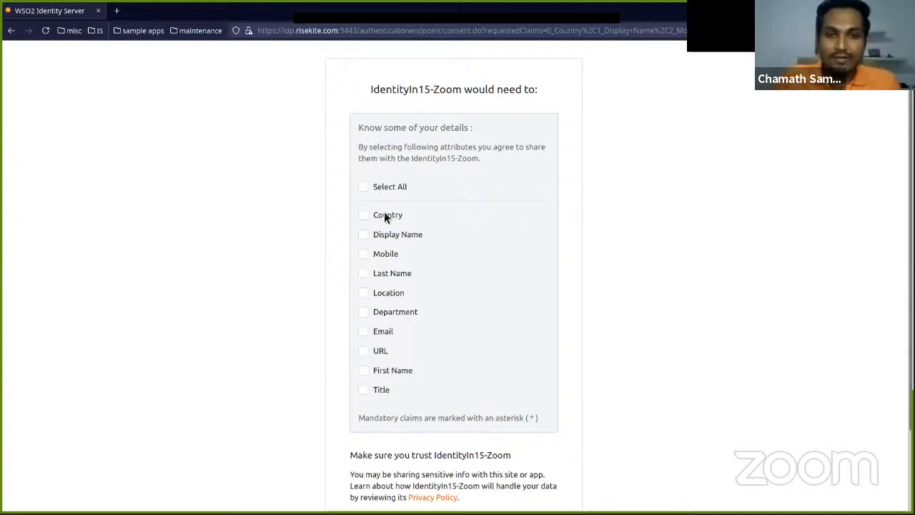
# Consent to sharing all requested attributes with IdentityIn15-Zoom and continue to Zoom
pyautogui.click(367, 187)
pyautogui.scroll(-1, 425, 194)
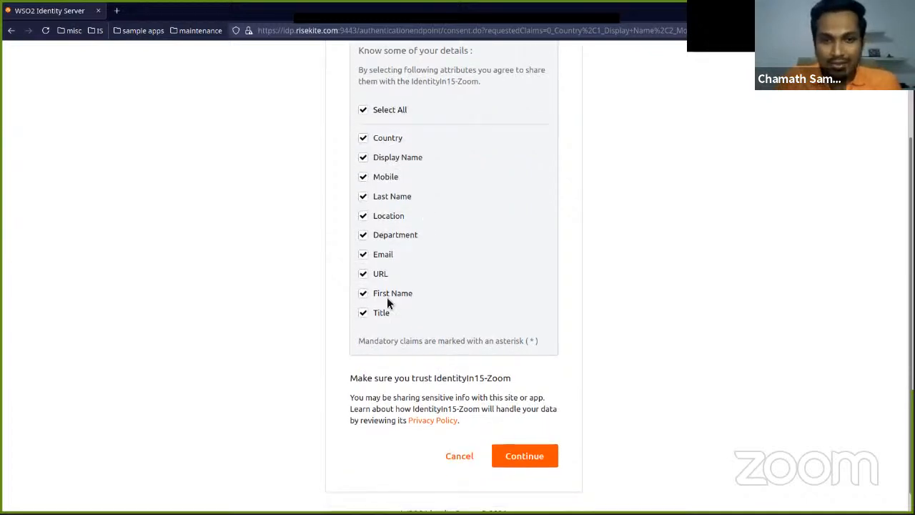
pyautogui.click(530, 459)
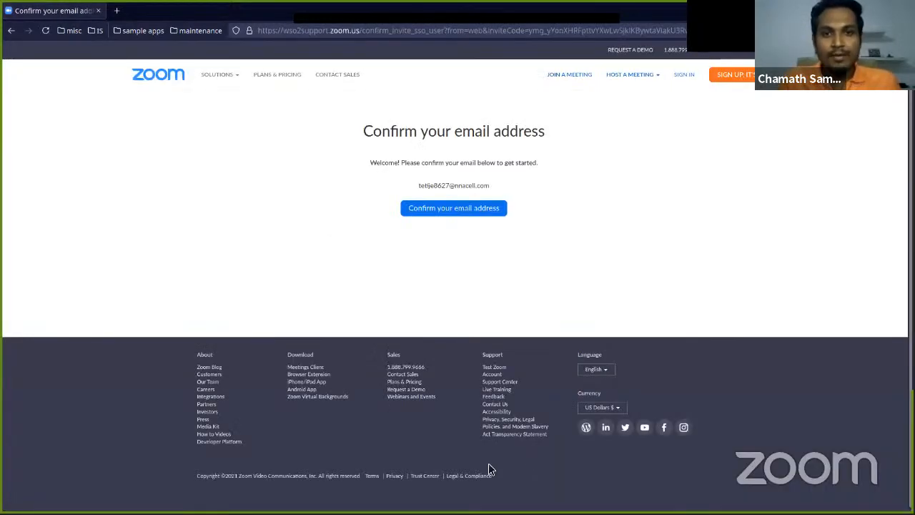
pyautogui.hotkey('ctrl', '+')
pyautogui.hotkey('ctrl', '+')
pyautogui.hotkey('ctrl', '+')
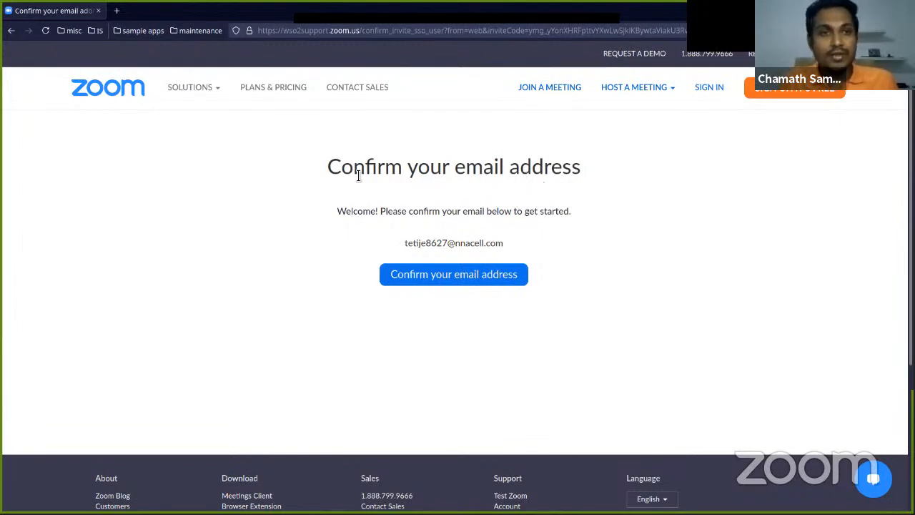
pyautogui.hotkey('alt', 'Tab')
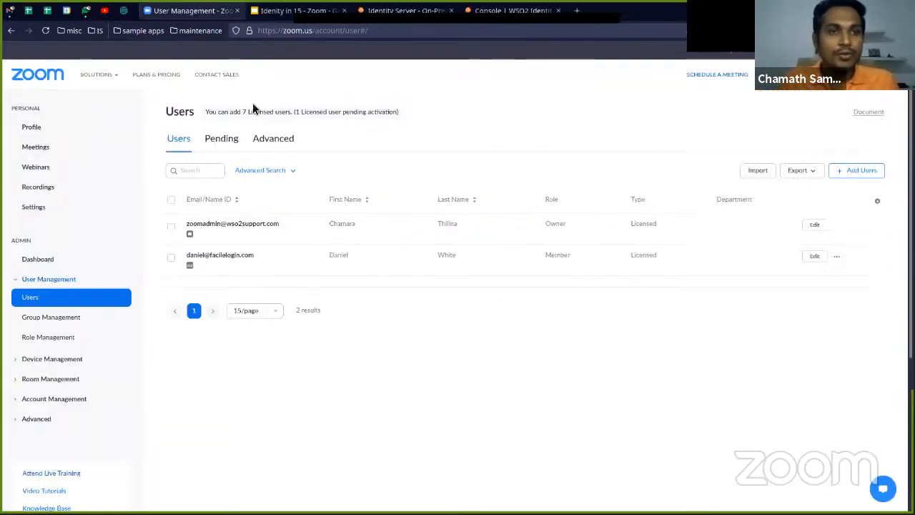
pyautogui.click(128, 15)
pyautogui.scroll(-1, 558, 313)
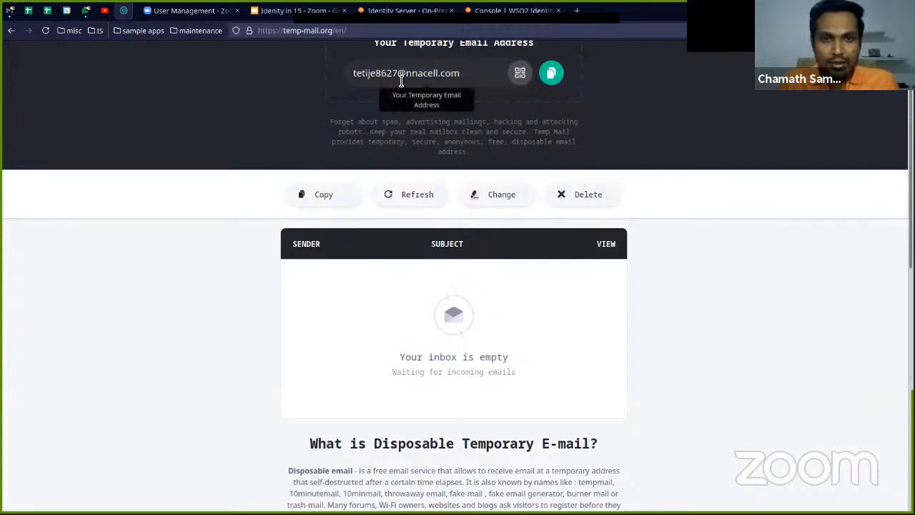
pyautogui.hotkey('alt', 'Tab')
pyautogui.hotkey('alt', 'Tab')
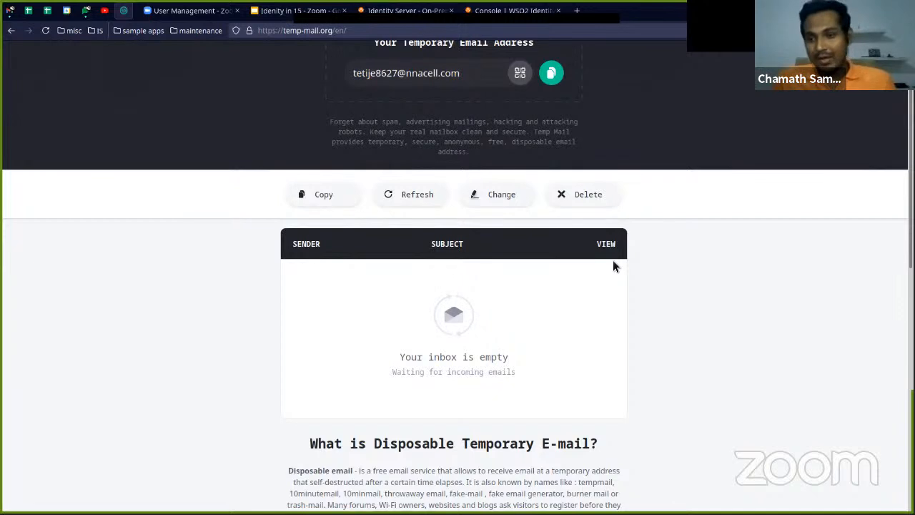
pyautogui.click(419, 200)
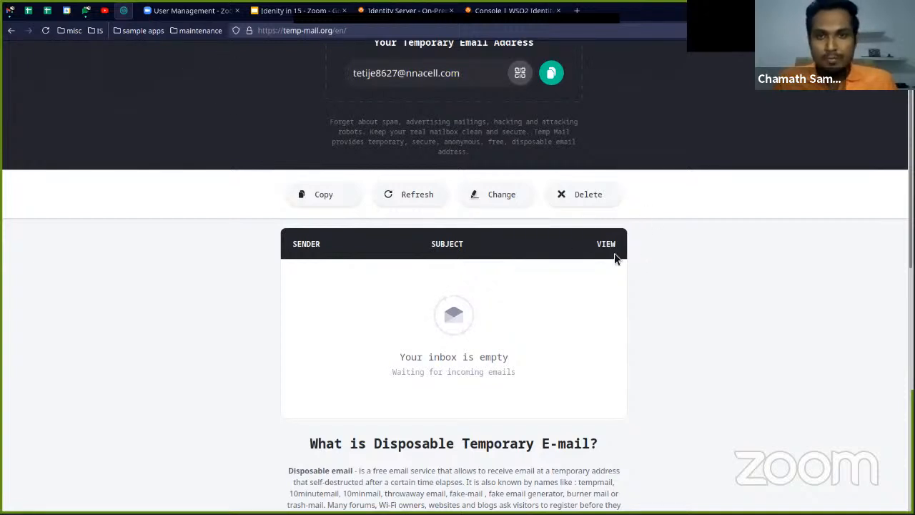
pyautogui.click(438, 199)
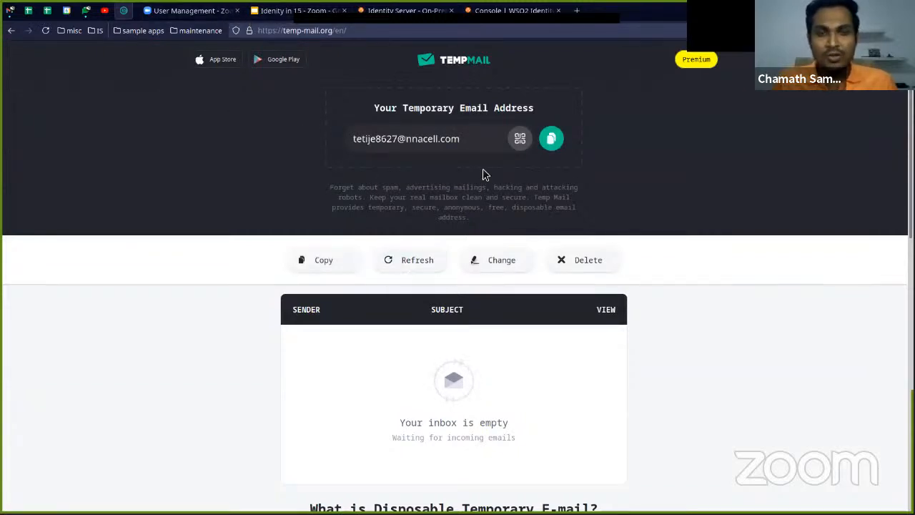
pyautogui.scroll(-3, 458, 296)
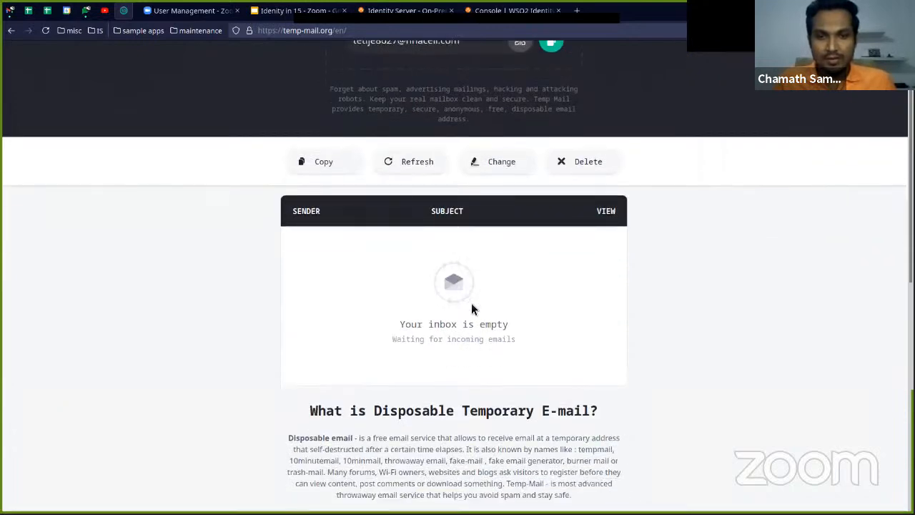
pyautogui.scroll(3, 469, 302)
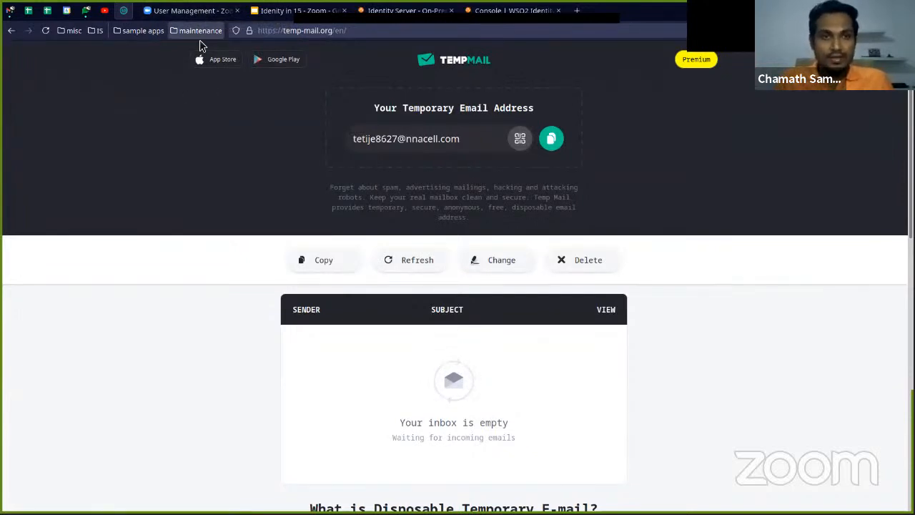
# Check the Zoom admin user list and the recipient address on the email-sent page in the private window
pyautogui.click(205, 10)
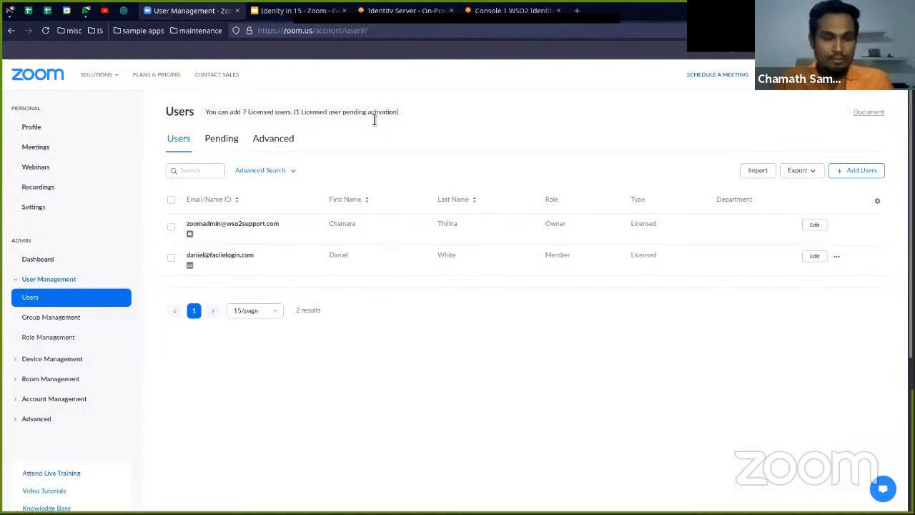
pyautogui.hotkey('alt', 'Tab')
pyautogui.click(478, 276)
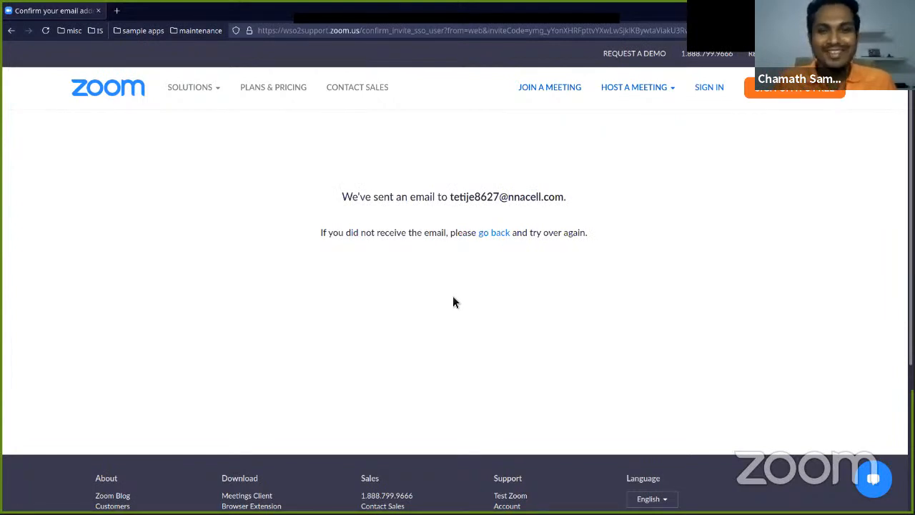
pyautogui.moveTo(351, 198); pyautogui.dragTo(519, 210)
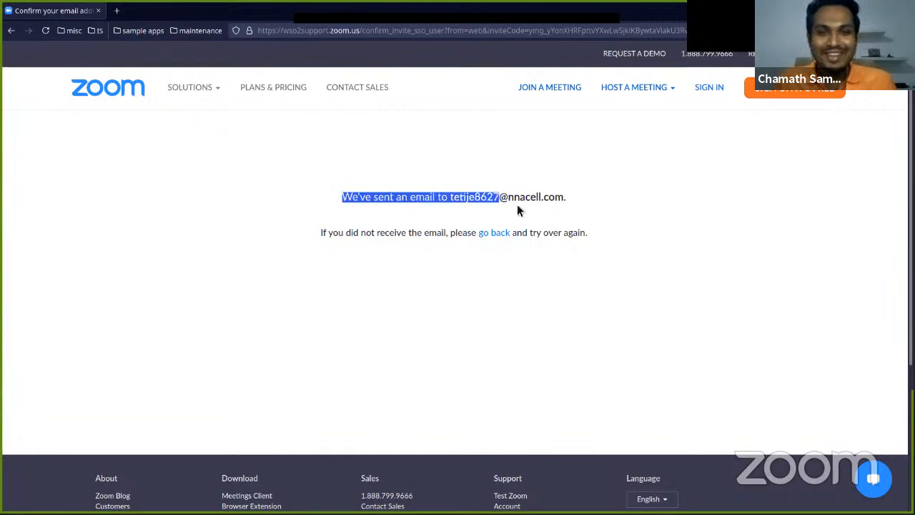
pyautogui.click(610, 227)
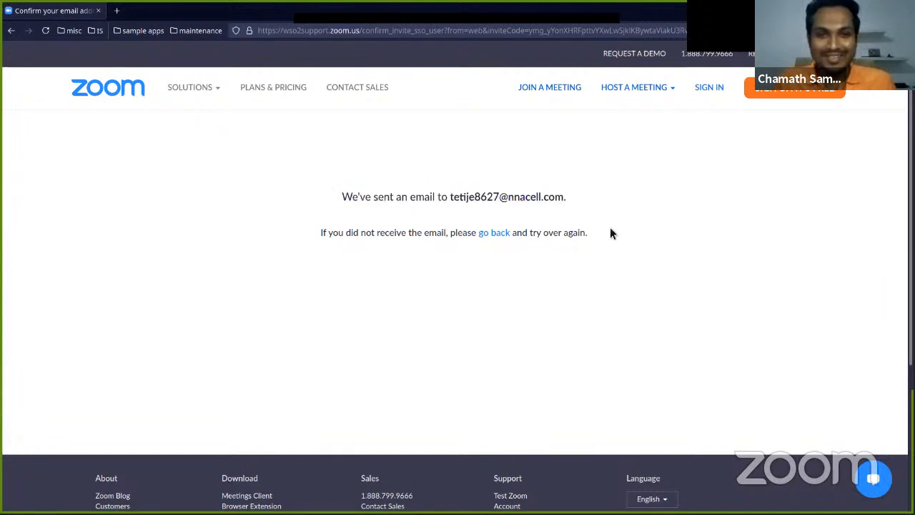
pyautogui.hotkey('alt', 'Tab')
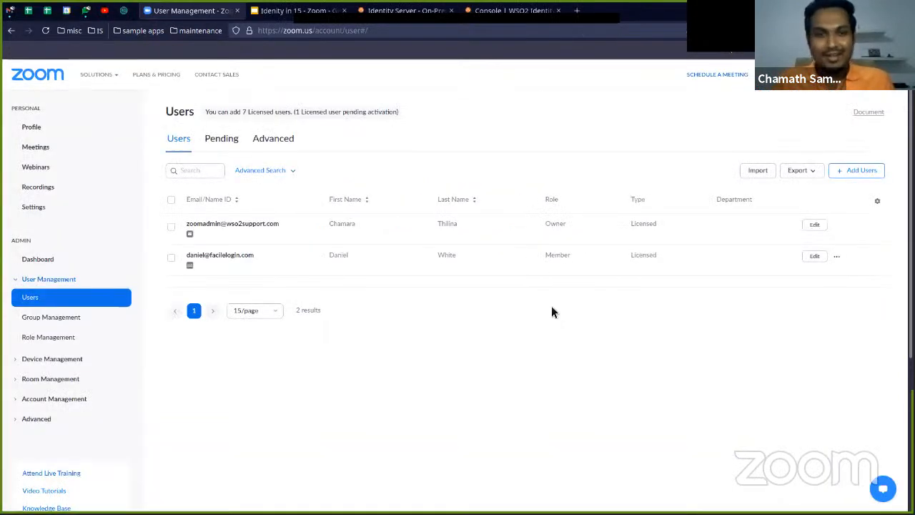
pyautogui.hotkey('alt', 'Tab')
pyautogui.hotkey('alt', 'Tab')
# Return to the Temp Mail inbox and open the message "Please activate your Zoom account" to read its content
pyautogui.click(123, 10)
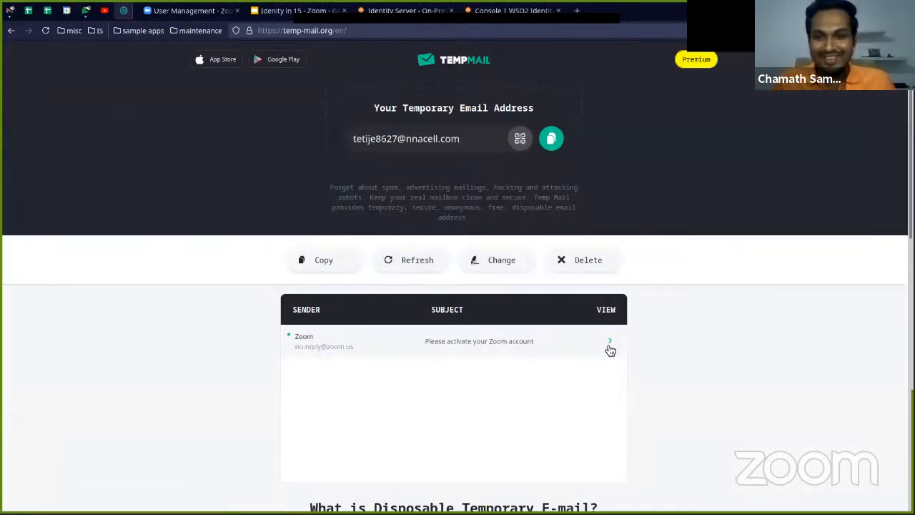
pyautogui.scroll(-3, 572, 356)
pyautogui.scroll(2, 570, 357)
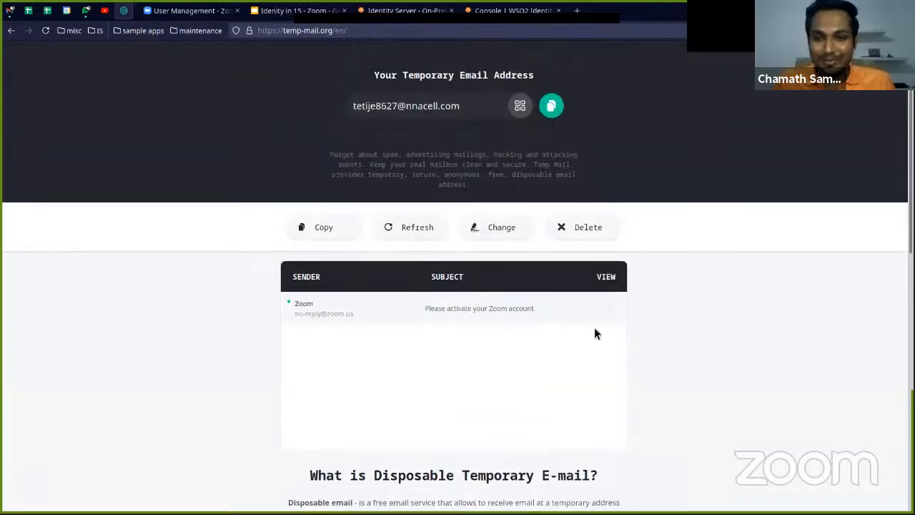
pyautogui.click(610, 311)
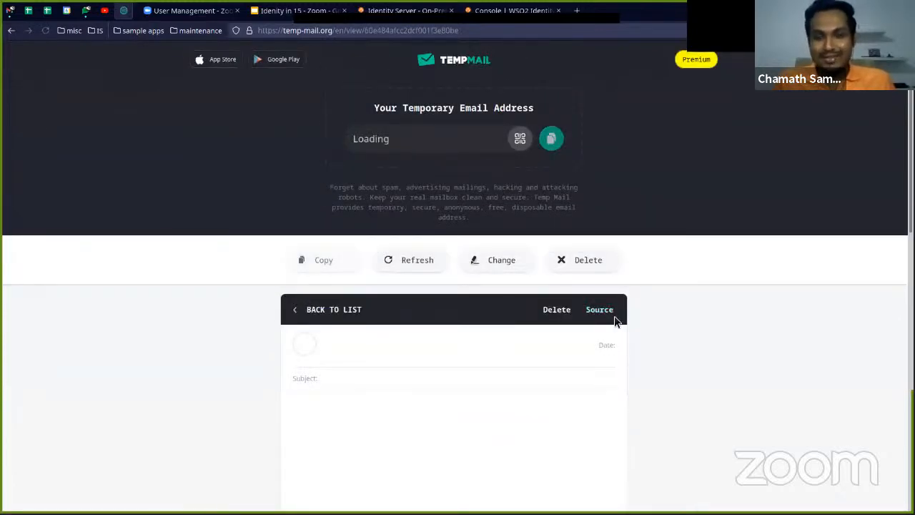
pyautogui.scroll(-2, 648, 332)
pyautogui.scroll(-5, 651, 325)
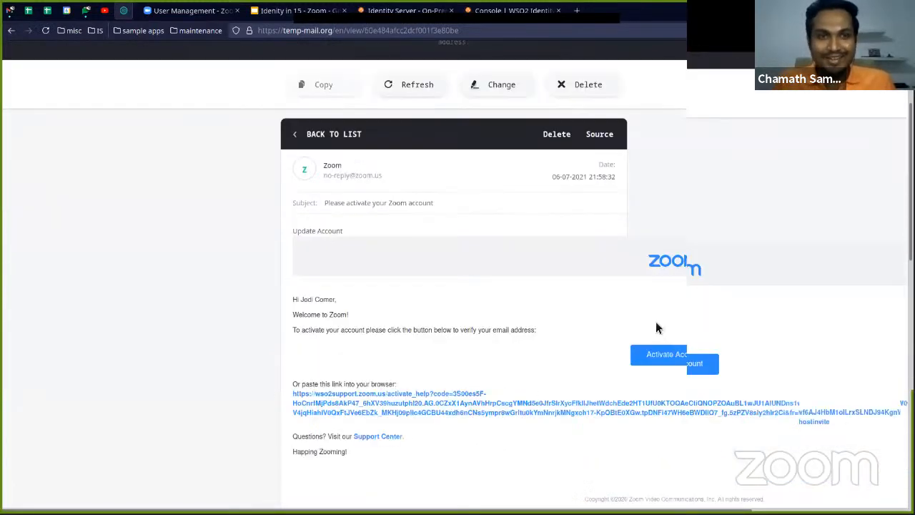
# Copy the account activation link from the message and open it in a new tab of the private window
pyautogui.rightClick(348, 319)
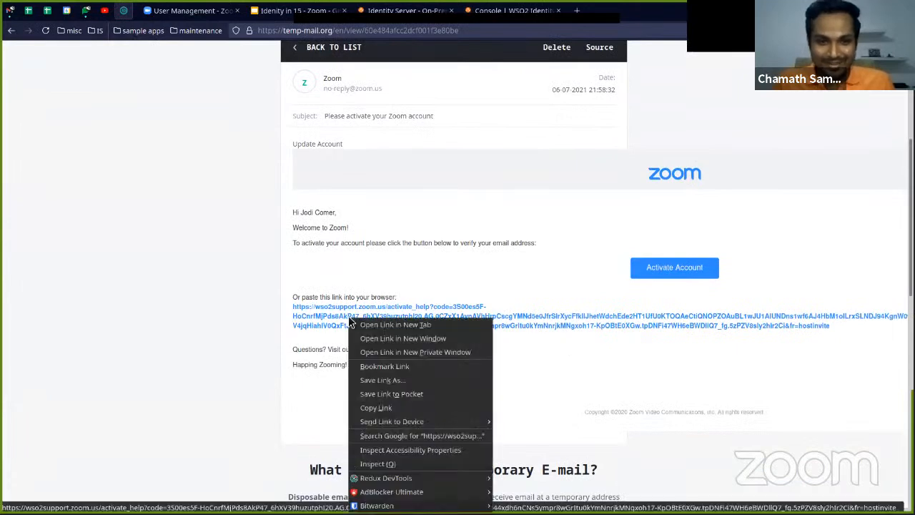
pyautogui.click(401, 409)
pyautogui.hotkey('alt', 'Tab')
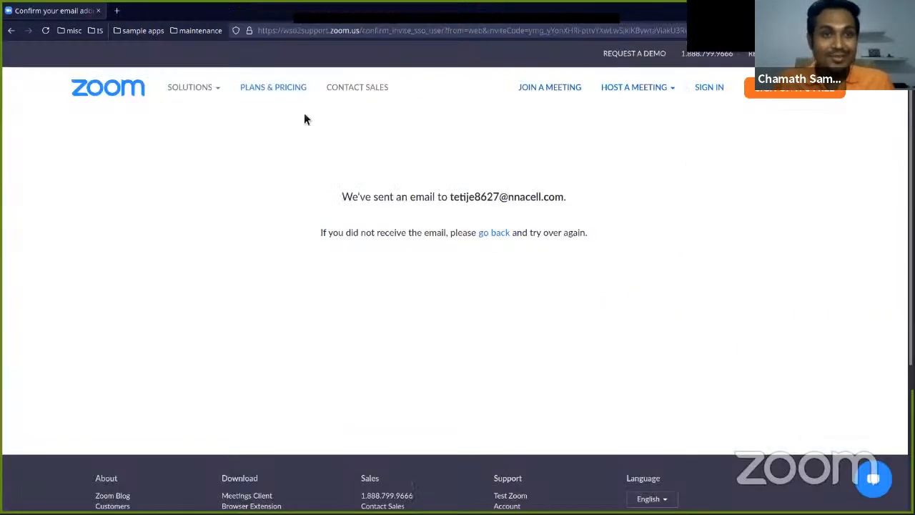
pyautogui.click(116, 11)
pyautogui.hotkey('ctrl', 'v')
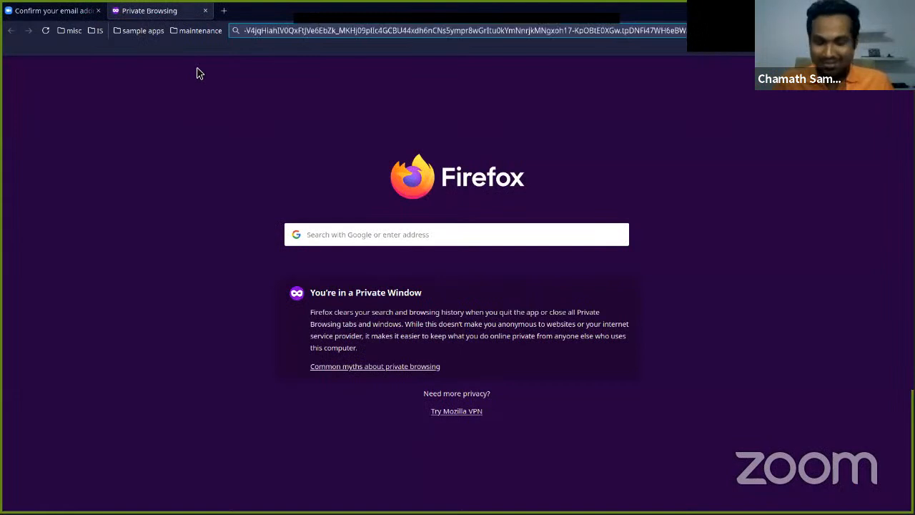
pyautogui.press('Return')
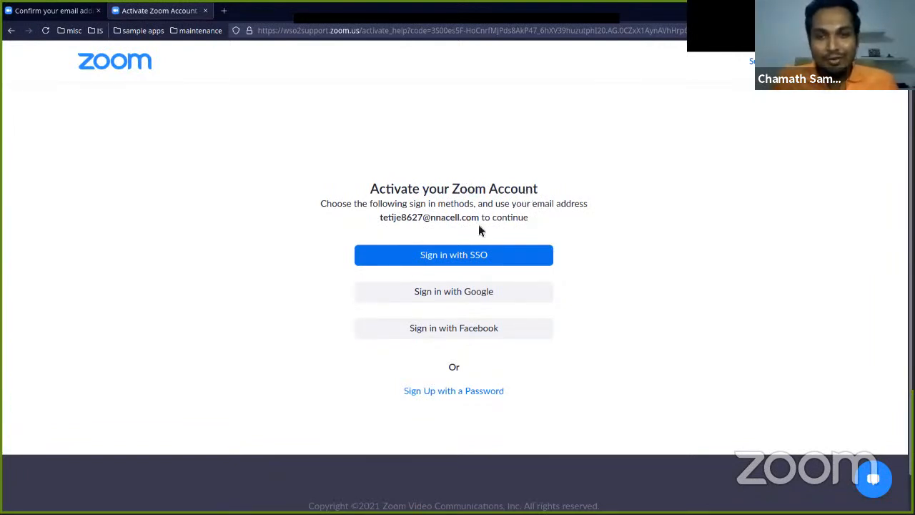
# Activate the Zoom account by signing in with SSO and review the profile's department, job title, location and phone
pyautogui.click(460, 262)
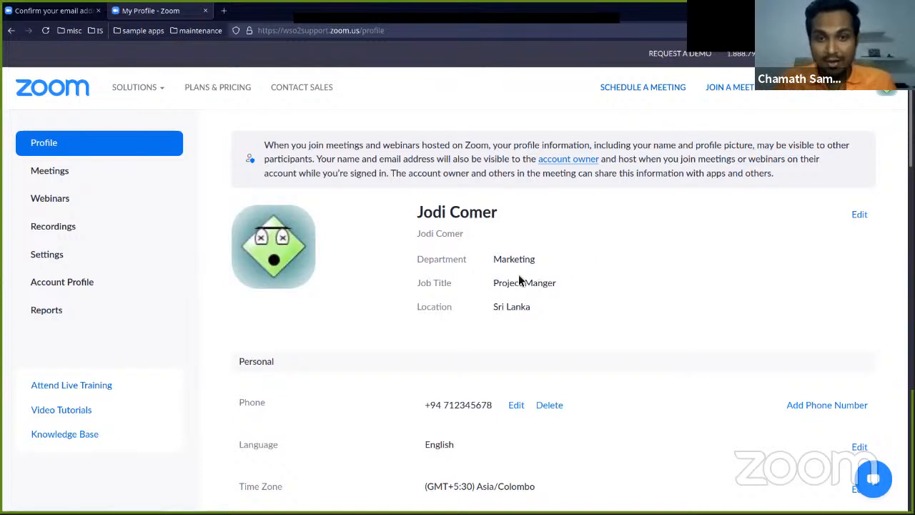
pyautogui.scroll(-2, 531, 272)
pyautogui.scroll(1, 507, 171)
pyautogui.scroll(-2, 535, 178)
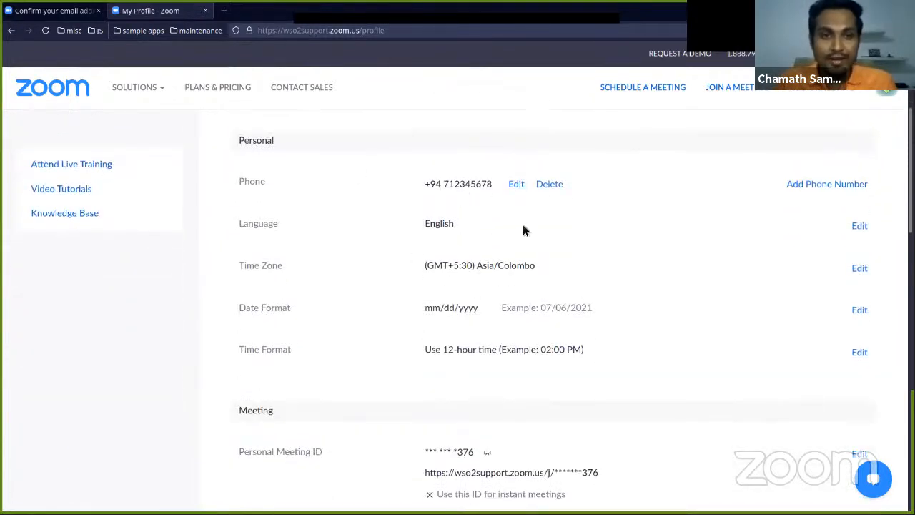
pyautogui.scroll(2, 515, 291)
pyautogui.scroll(-3, 514, 297)
pyautogui.scroll(3, 514, 297)
pyautogui.scroll(1, 493, 290)
# Return to the Zoom admin portal, reload the user list and examine the newly activated user's entry
pyautogui.hotkey('alt', 'Tab')
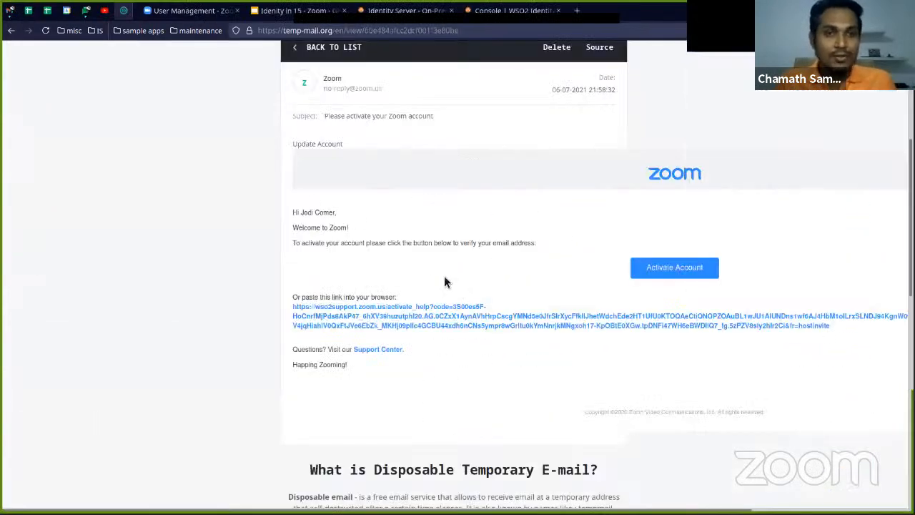
pyautogui.click(163, 21)
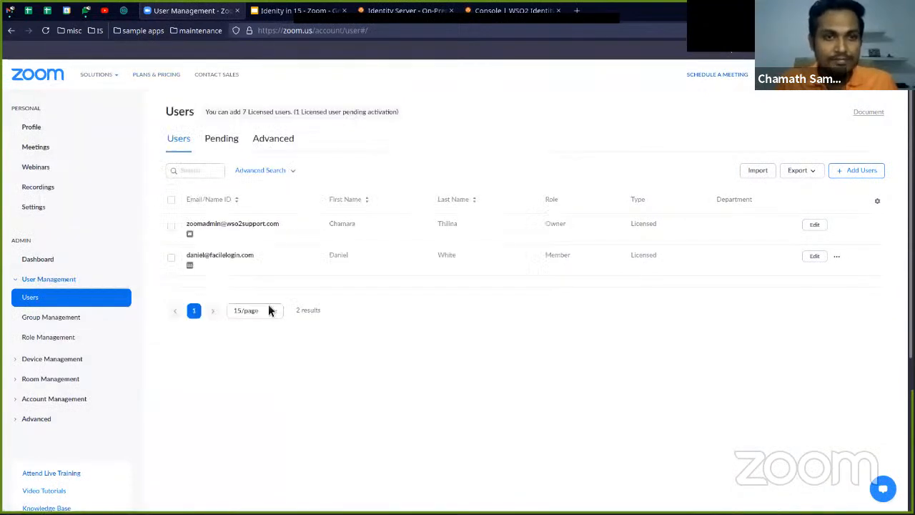
pyautogui.click(45, 30)
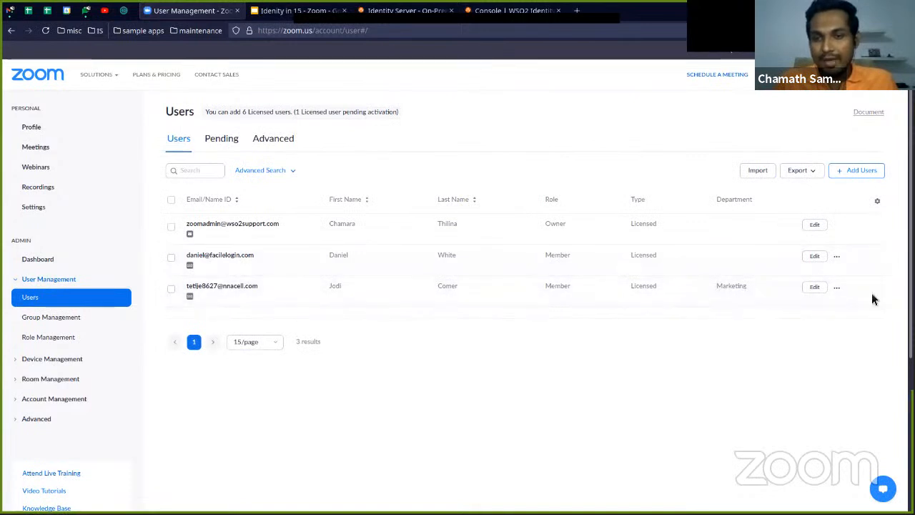
pyautogui.click(837, 288)
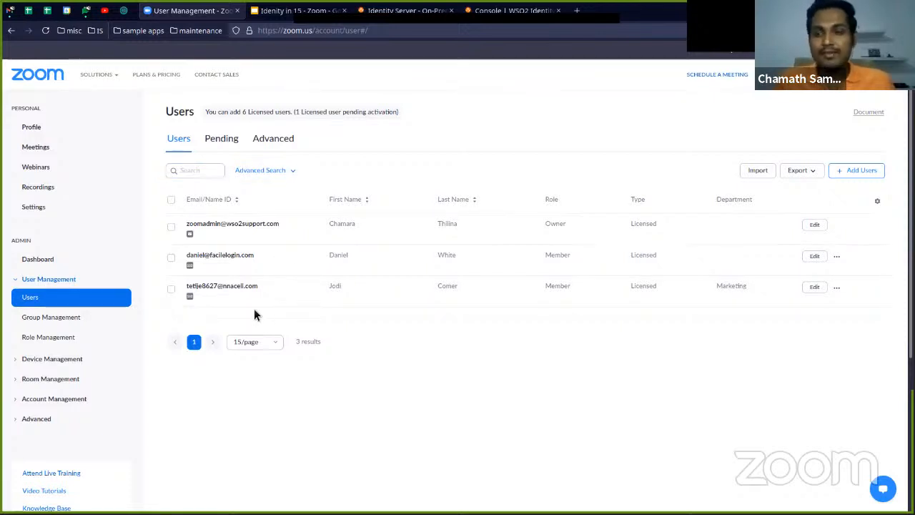
# Switch to the Google Slides presentation "Idenity in 15 - Zoom" and show the "Question Time!" slide
pyautogui.click(307, 11)
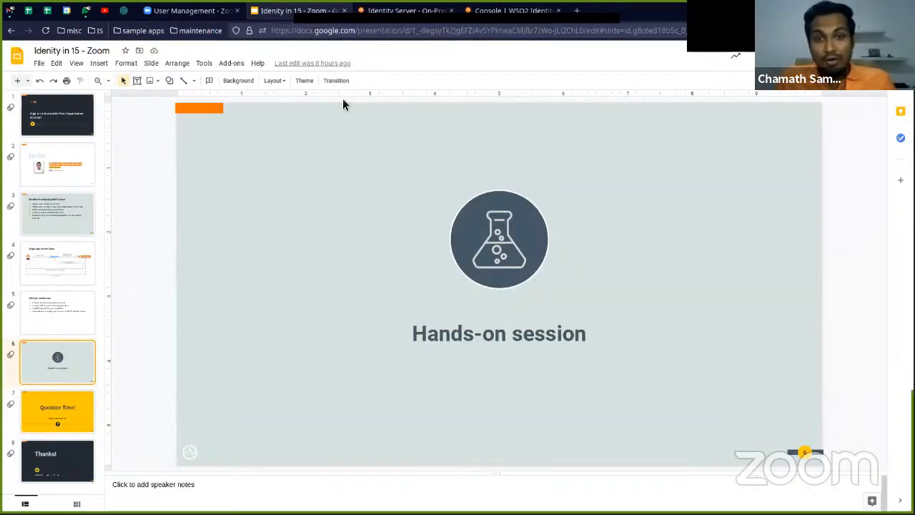
pyautogui.click(57, 415)
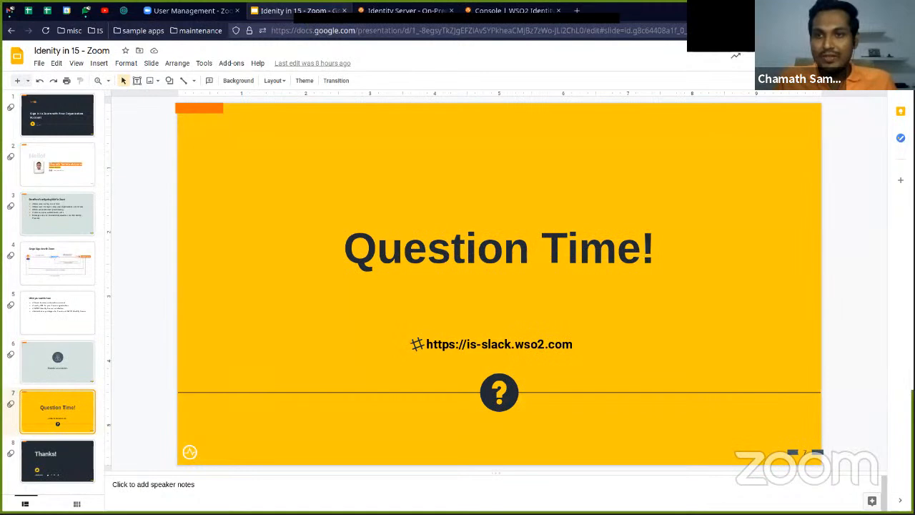